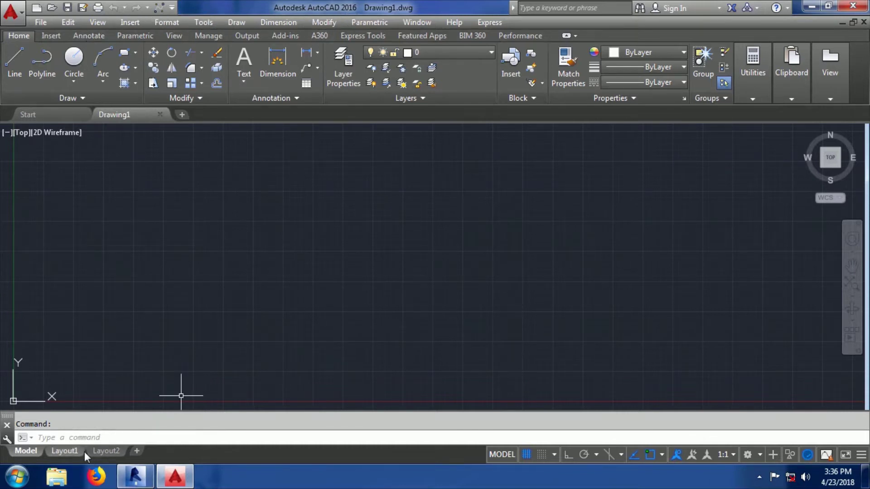
- Restore the classic menu bar by setting MENUBAR to 0 and then back to 1
{"action": "left_click", "coordinate": [91, 438]}
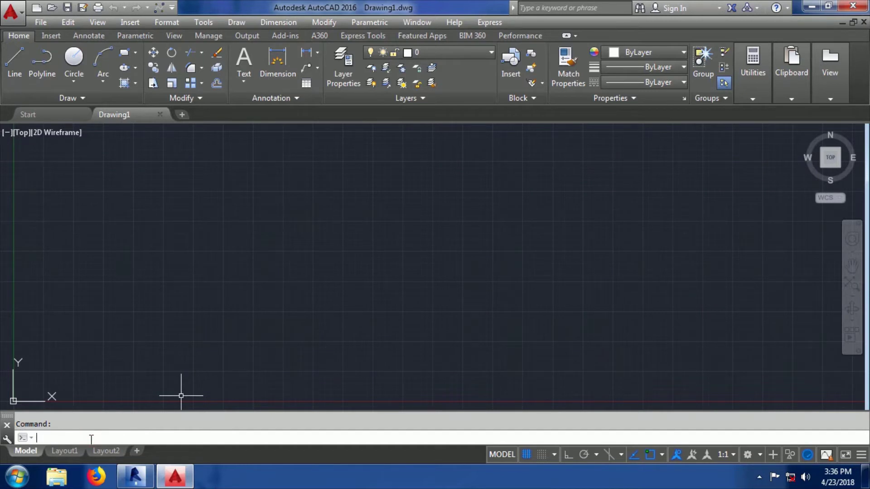
{"action": "type", "text": "menubar"}
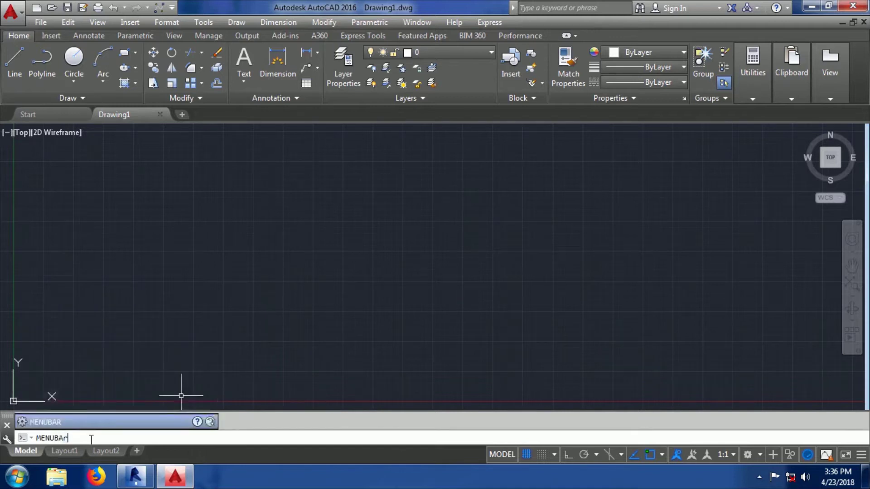
{"action": "key", "text": "Return"}
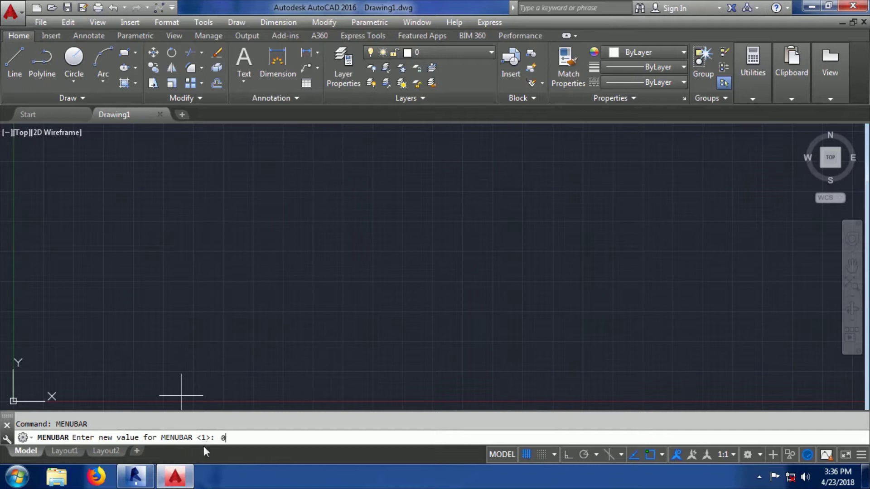
{"action": "key", "text": "Return"}
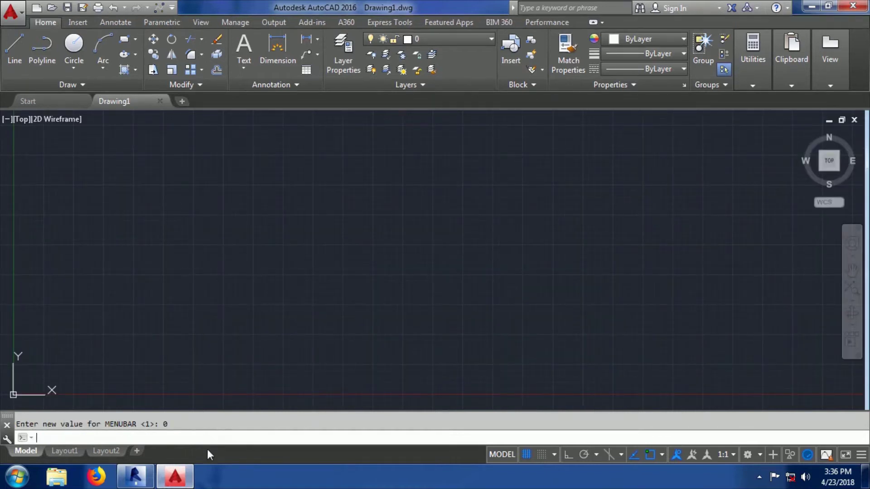
{"action": "key", "text": "Return"}
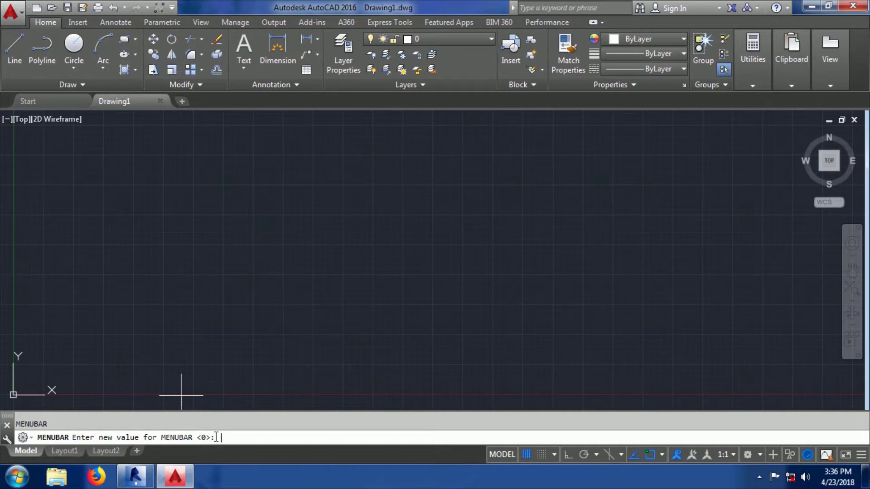
{"action": "type", "text": "1"}
{"action": "key", "text": "Return"}
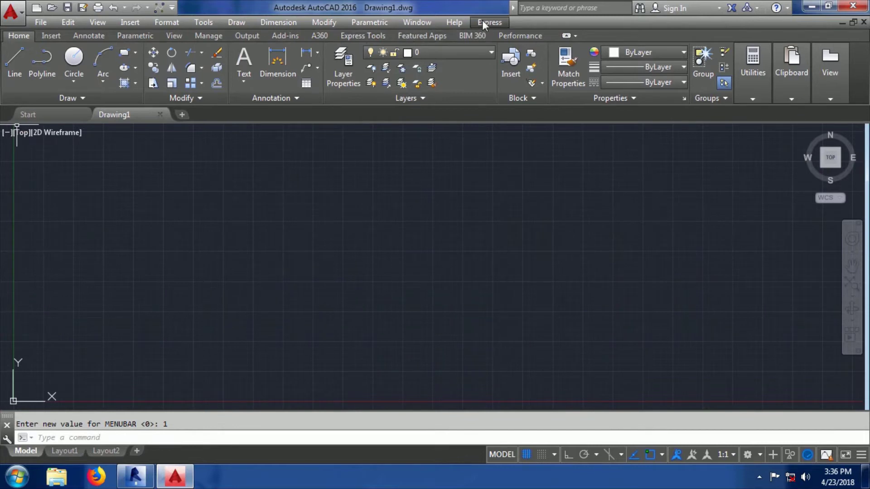
- In Drawing Units, set insertion scale to Millimeters and length precision to 0.0
{"action": "left_click", "coordinate": [171, 22]}
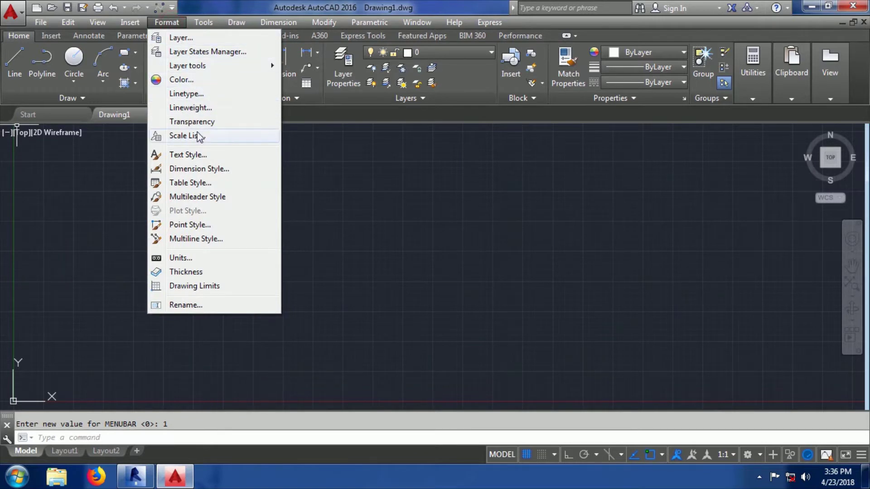
{"action": "left_click", "coordinate": [189, 257]}
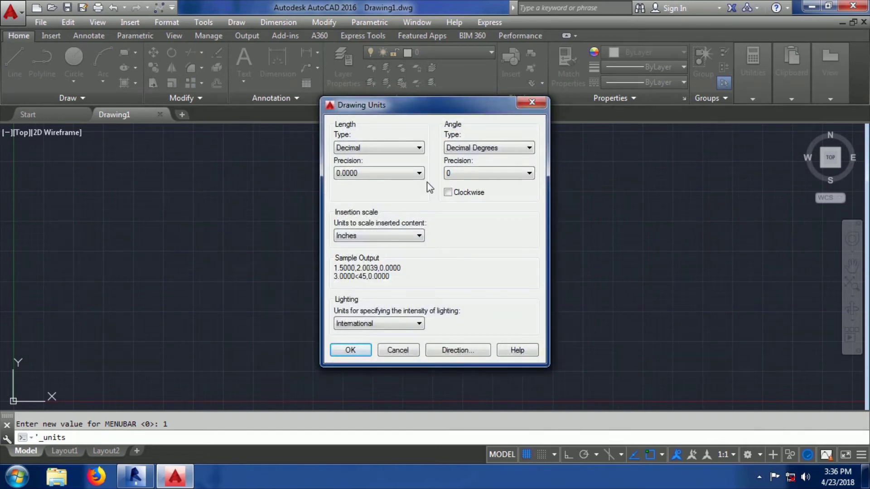
{"action": "left_click", "coordinate": [418, 236]}
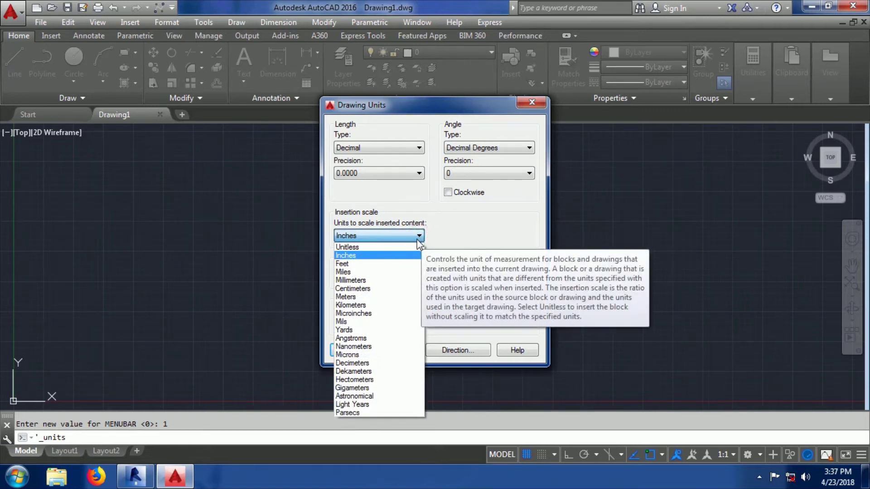
{"action": "left_click", "coordinate": [366, 281]}
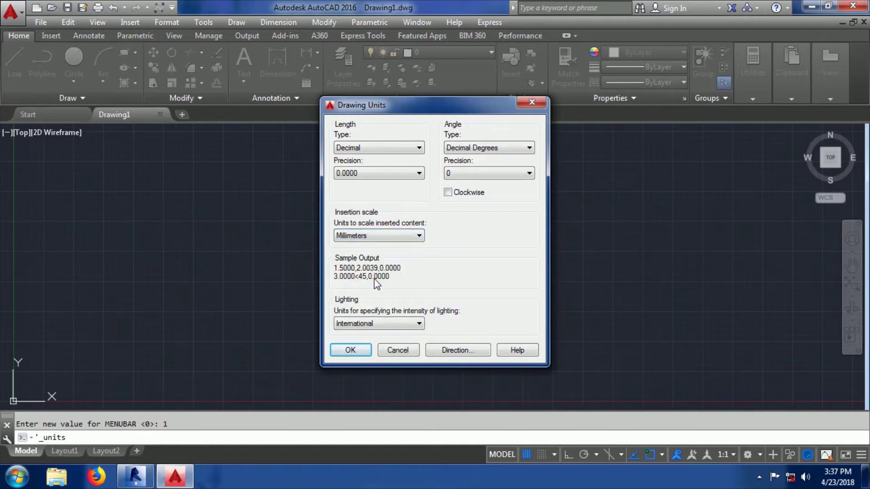
{"action": "left_click", "coordinate": [418, 173]}
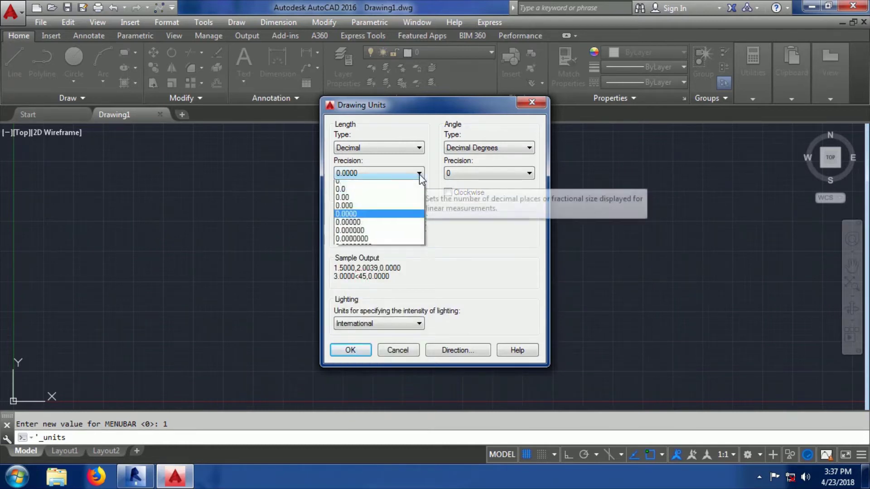
{"action": "left_click", "coordinate": [348, 193]}
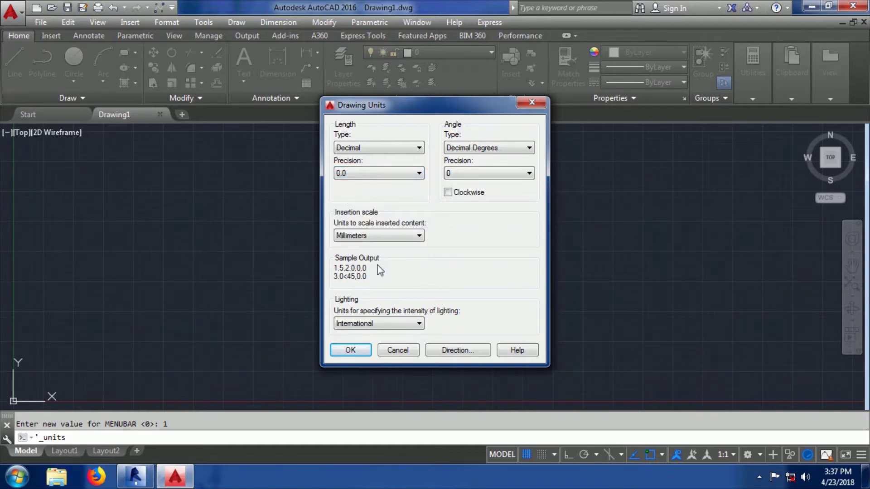
{"action": "left_click", "coordinate": [357, 350]}
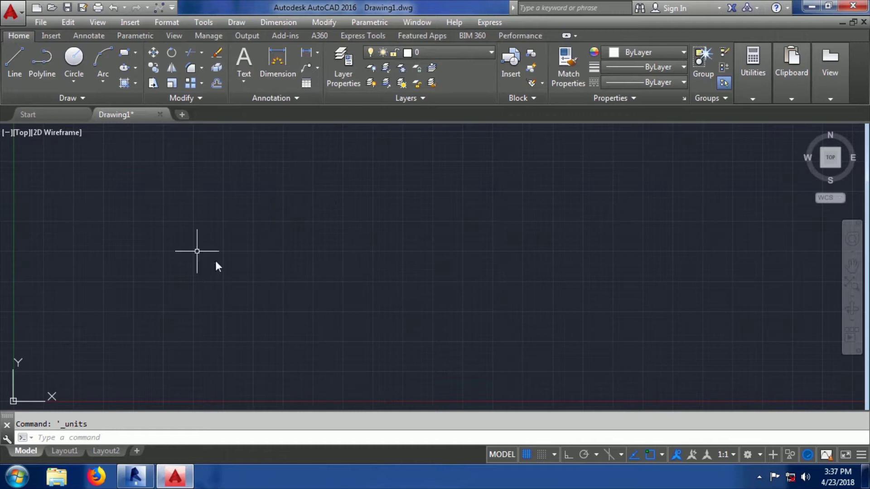
- Set the drawing limits from 0,0 to 10000,10000 with the LIMITS command
{"action": "left_click", "coordinate": [166, 22]}
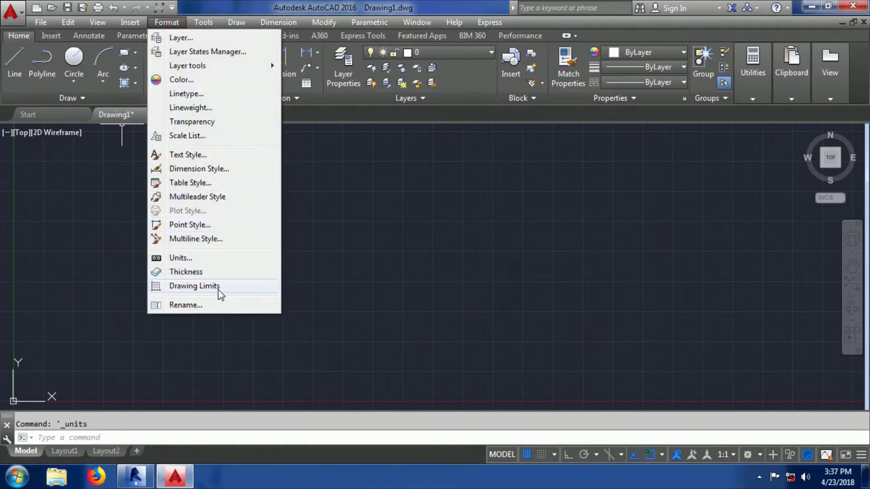
{"action": "left_click", "coordinate": [116, 436]}
{"action": "type", "text": "li"}
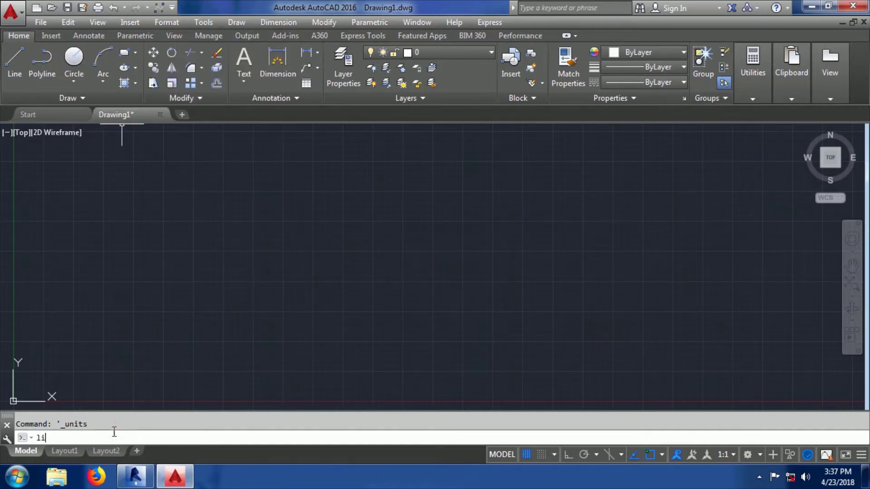
{"action": "type", "text": "mits"}
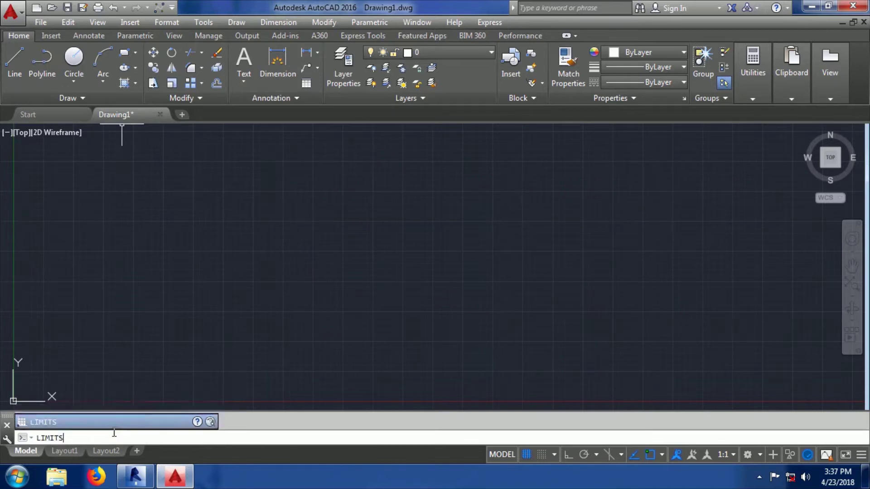
{"action": "key", "text": "Return"}
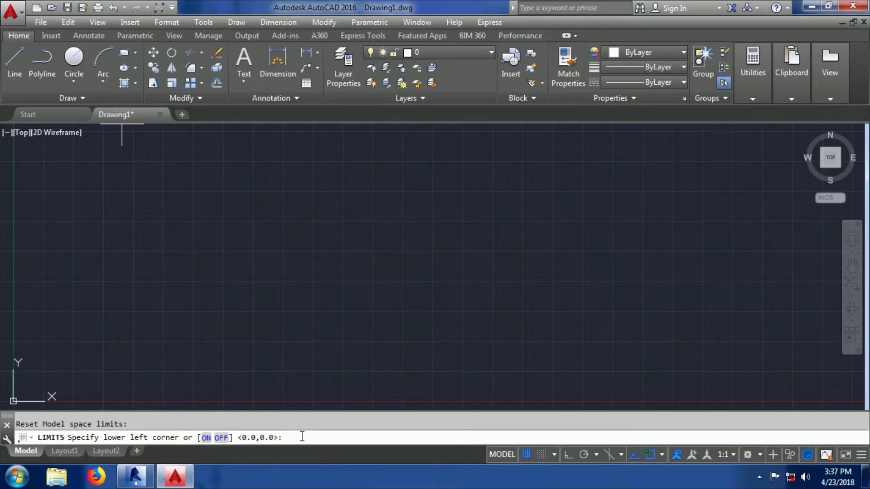
{"action": "key", "text": "Return"}
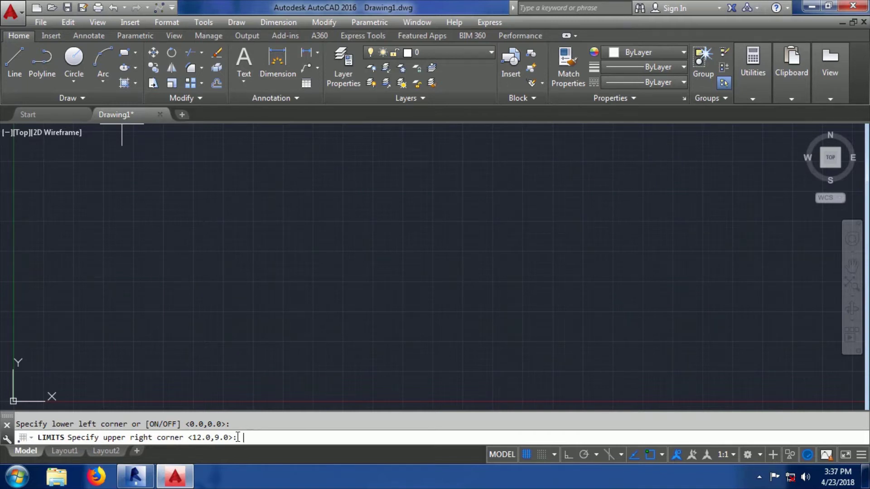
{"action": "type", "text": "10000,10000"}
{"action": "key", "text": "Return"}
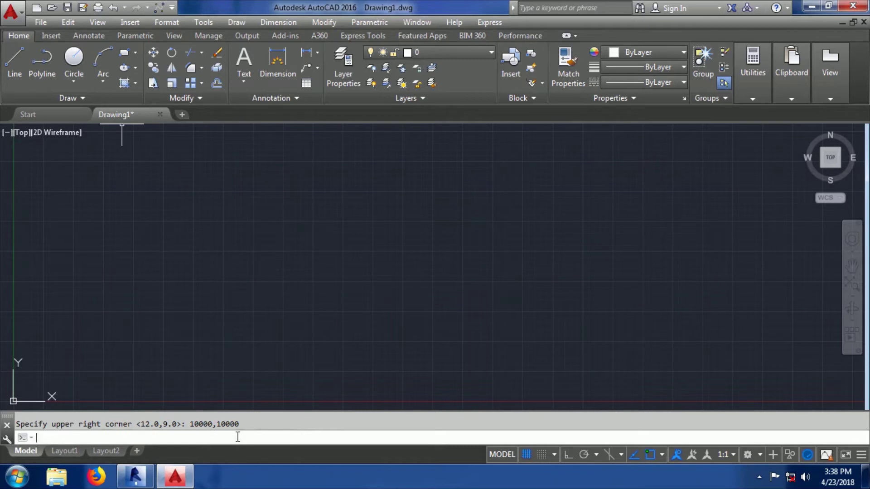
- Zoom All to fit the limits area, then pan so the origin sits lower left
{"action": "left_click", "coordinate": [97, 23]}
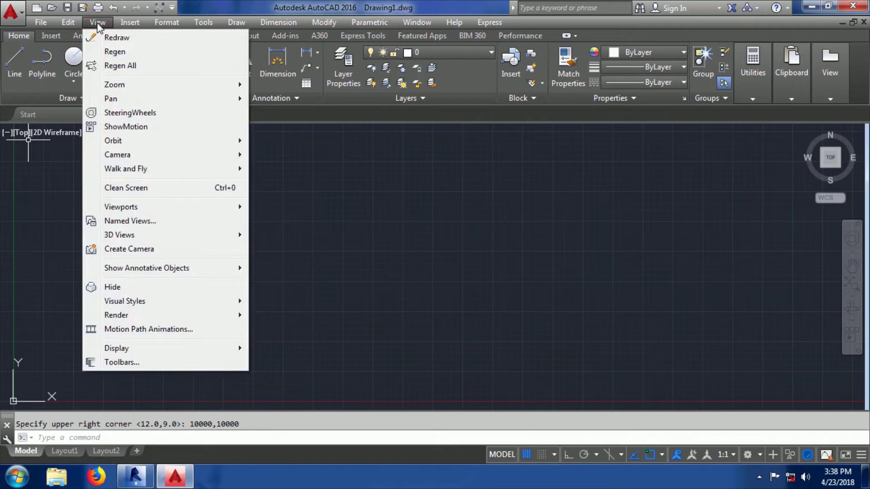
{"action": "mouse_move", "coordinate": [142, 87]}
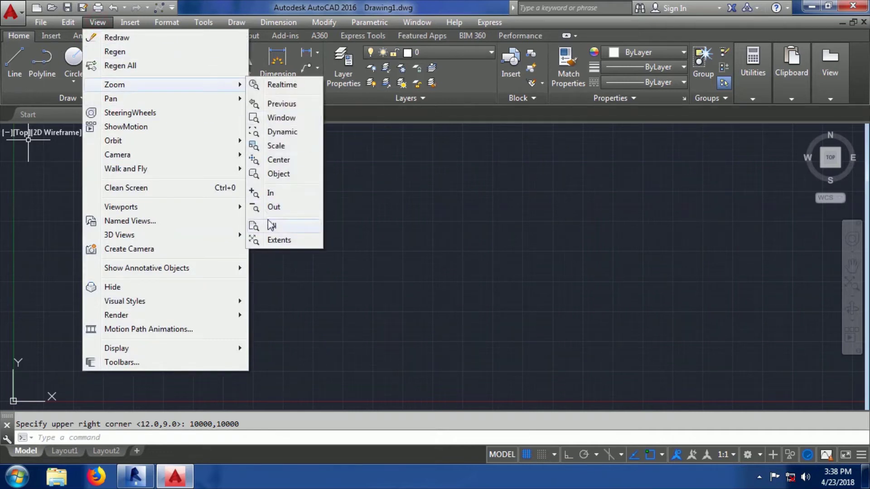
{"action": "left_click", "coordinate": [339, 241]}
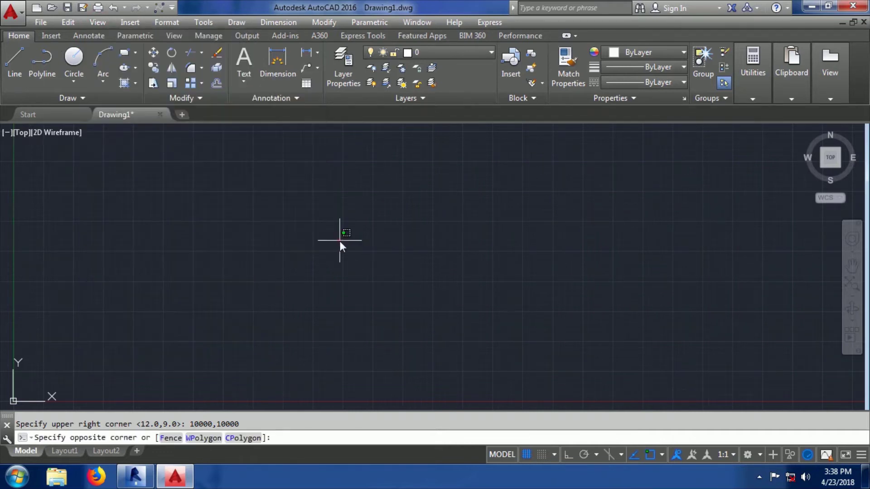
{"action": "left_click", "coordinate": [143, 323]}
{"action": "left_click", "coordinate": [91, 437]}
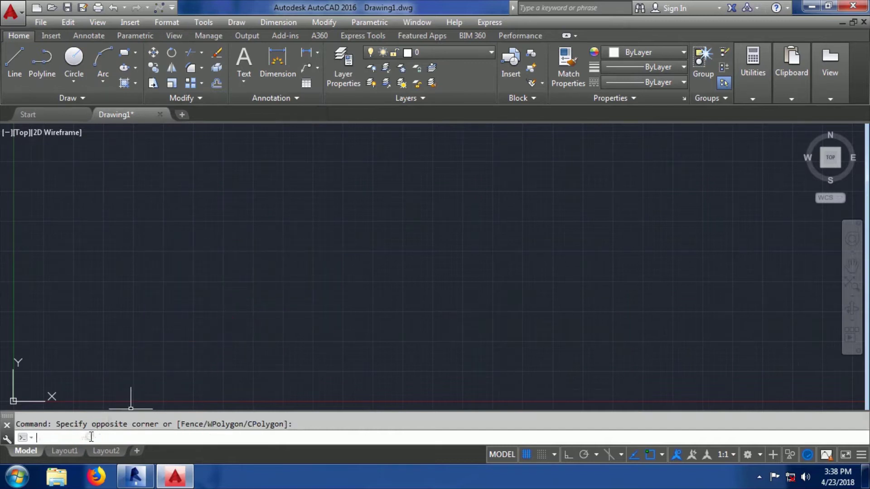
{"action": "type", "text": "z"}
{"action": "key", "text": "Return"}
{"action": "type", "text": "a"}
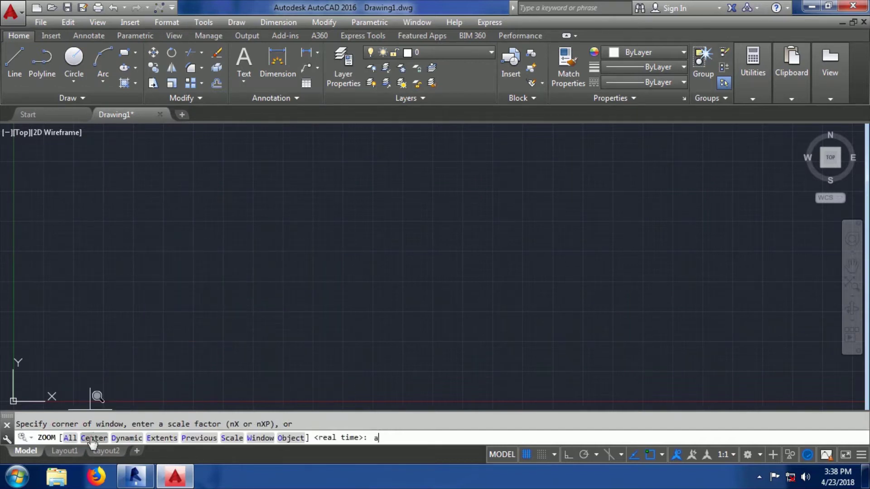
{"action": "key", "text": "Return"}
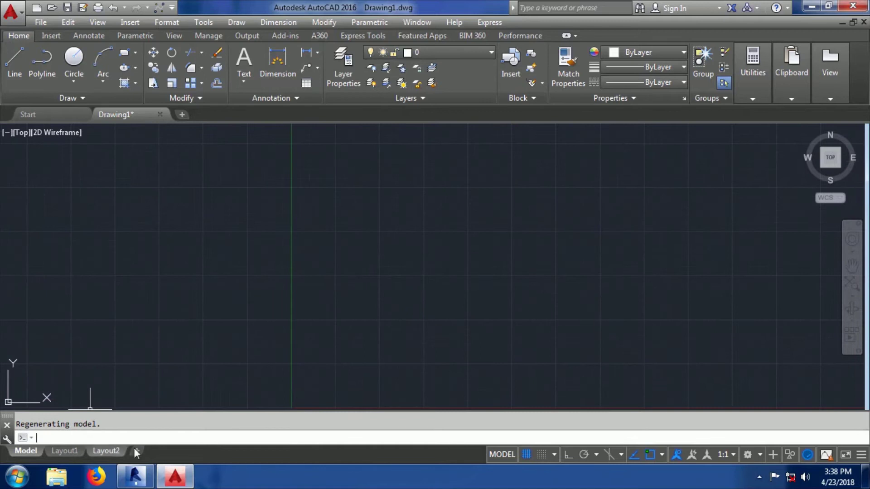
{"action": "mouse_move", "coordinate": [353, 360]}
{"action": "middle_mouse_down"}
{"action": "mouse_move", "coordinate": [159, 322]}
{"action": "mouse_move", "coordinate": [108, 302]}
{"action": "middle_mouse_up"}
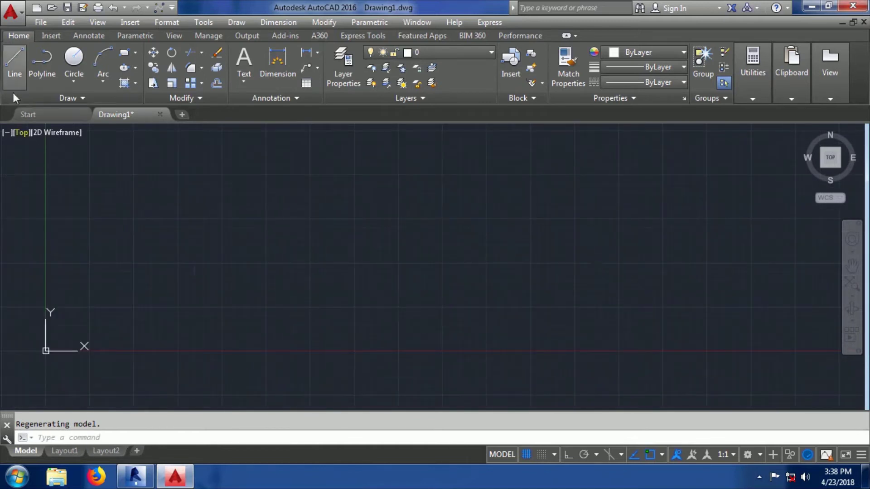
- Draw a horizontal 1000-unit line with Ortho on, starting left of centre
{"action": "left_click", "coordinate": [15, 57]}
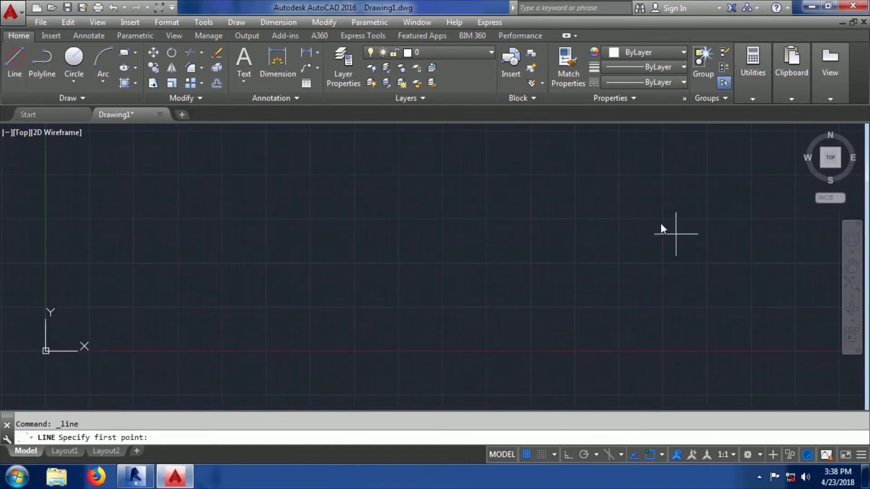
{"action": "left_click", "coordinate": [568, 456]}
{"action": "left_click", "coordinate": [234, 326]}
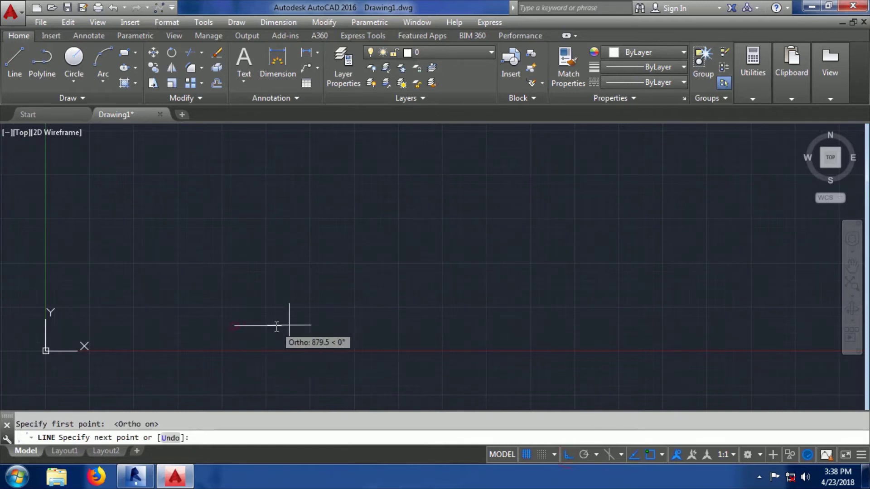
{"action": "type", "text": "1000"}
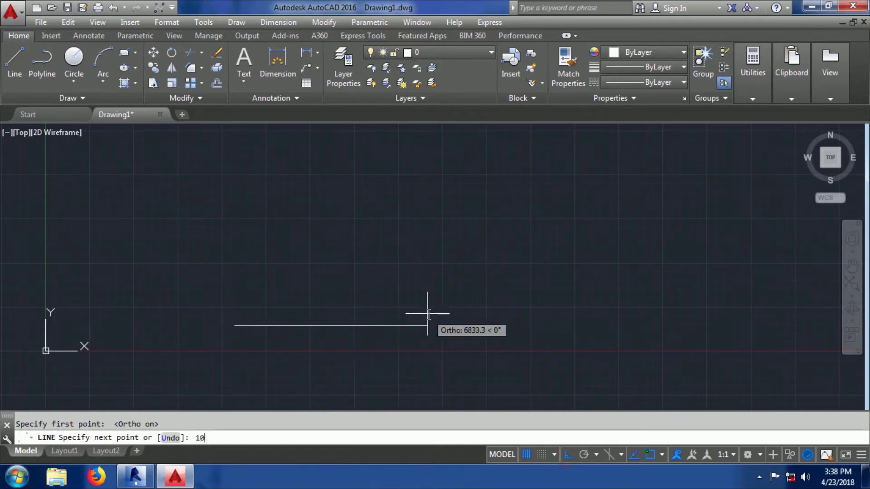
{"action": "key", "text": "Return"}
{"action": "scroll", "coordinate": [339, 339], "scroll_direction": "up", "scroll_amount": 6}
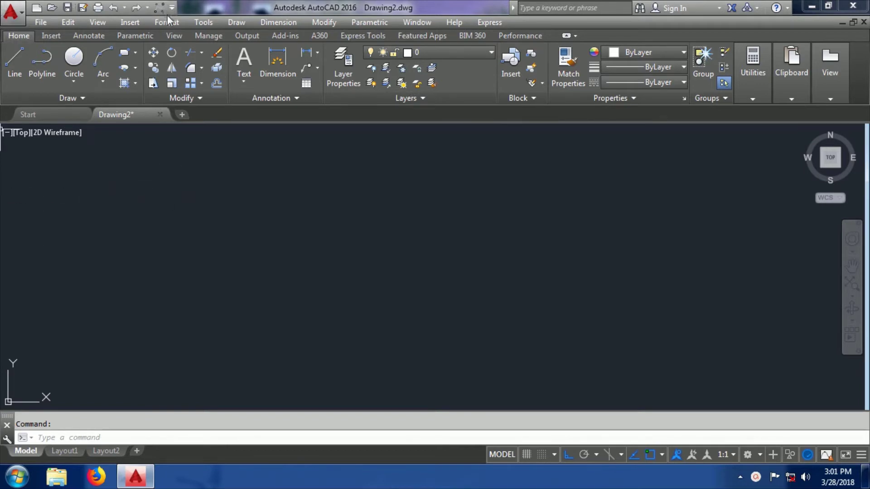
- Draw a wavy S-shaped fit-point spline from left to right with Ortho turned off
{"action": "left_click", "coordinate": [92, 100]}
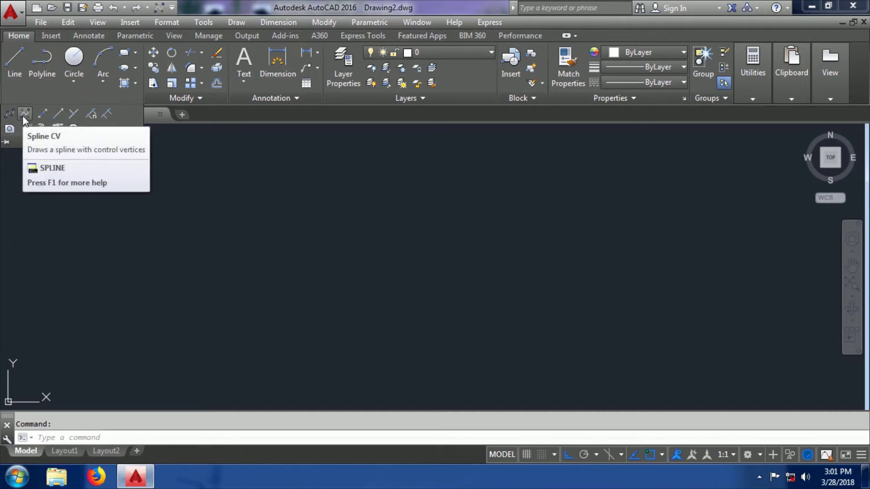
{"action": "left_click", "coordinate": [58, 436]}
{"action": "type", "text": "Sp"}
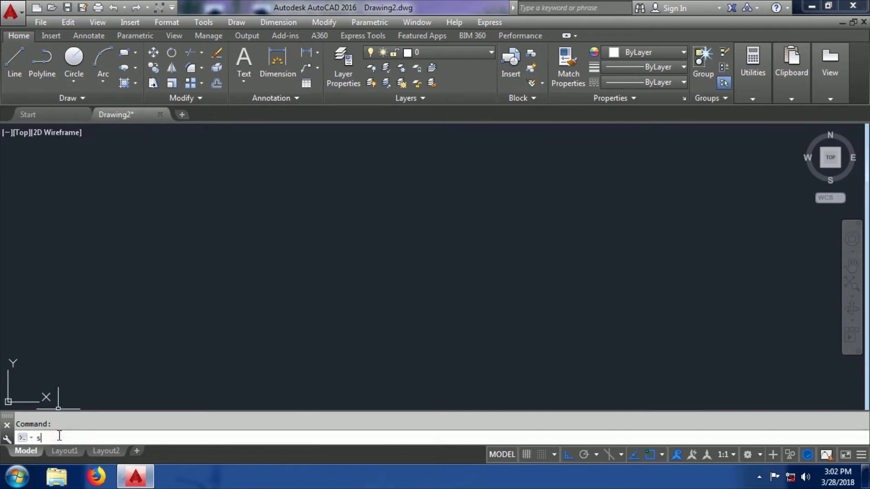
{"action": "type", "text": "l"}
{"action": "key", "text": "Return"}
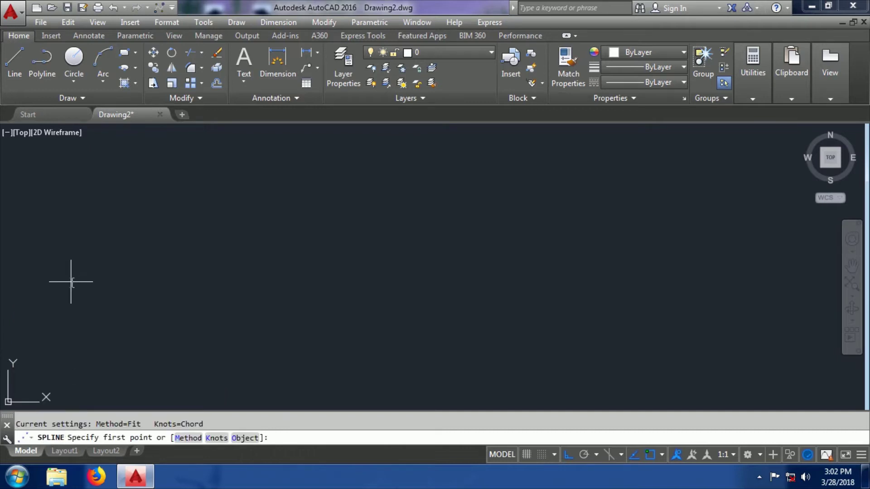
{"action": "left_click", "coordinate": [64, 219]}
{"action": "left_click", "coordinate": [140, 277]}
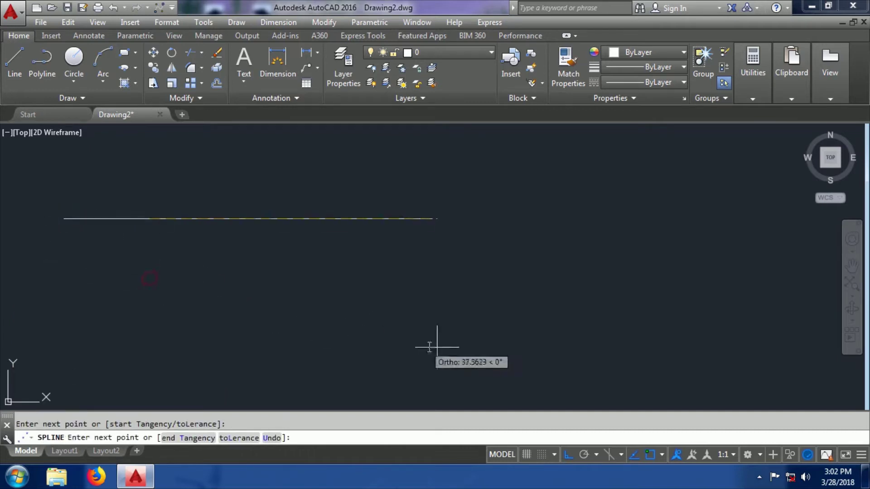
{"action": "left_click", "coordinate": [568, 454]}
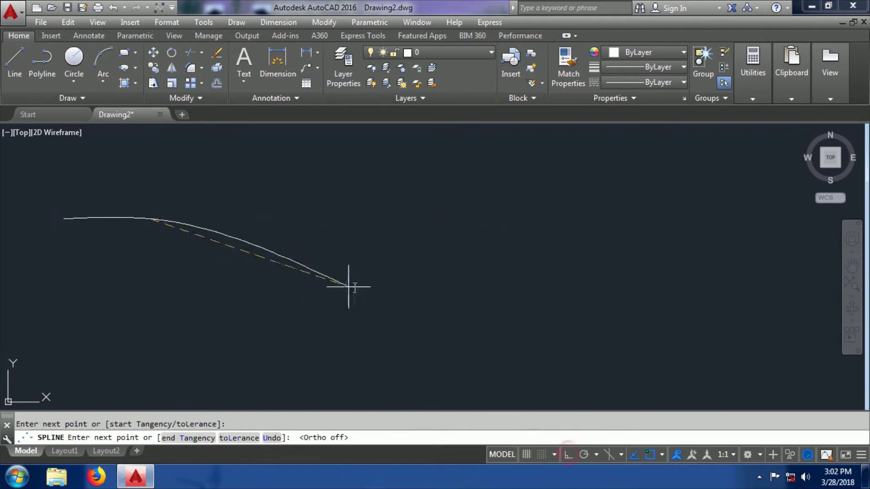
{"action": "left_click", "coordinate": [254, 322]}
{"action": "left_click", "coordinate": [379, 304]}
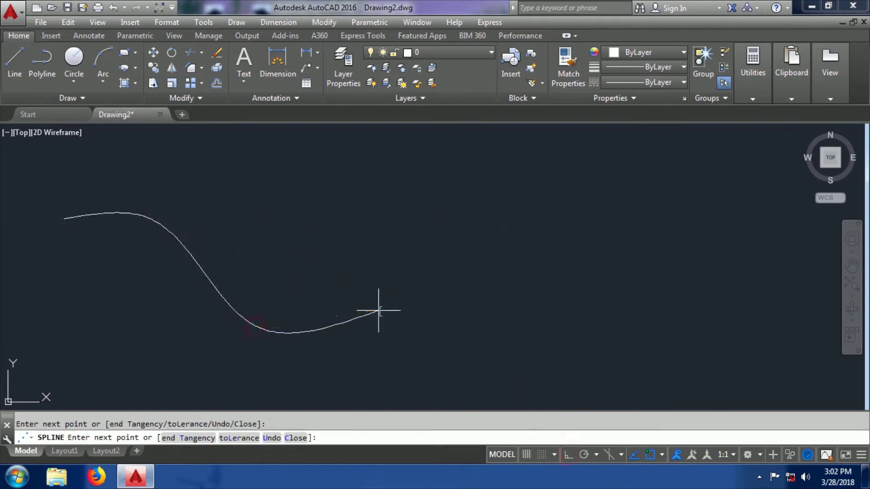
{"action": "left_click", "coordinate": [384, 211]}
{"action": "left_click", "coordinate": [503, 167]}
{"action": "left_click", "coordinate": [591, 252]}
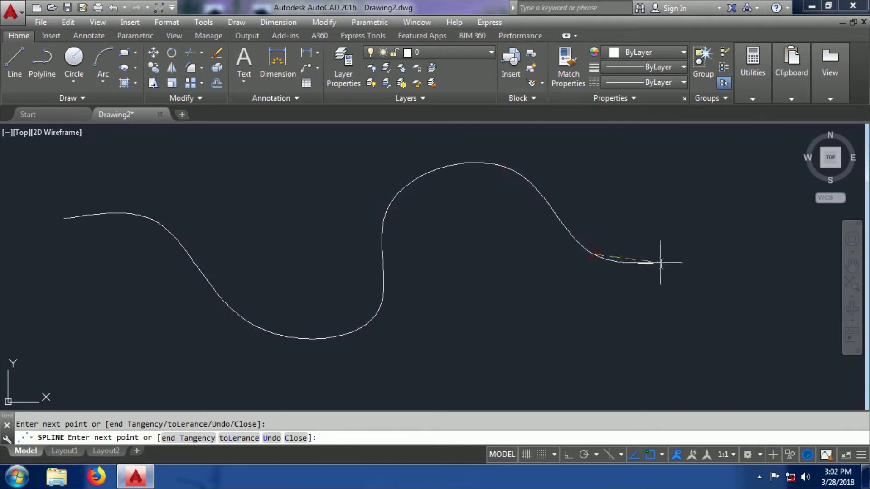
{"action": "key", "text": "Return"}
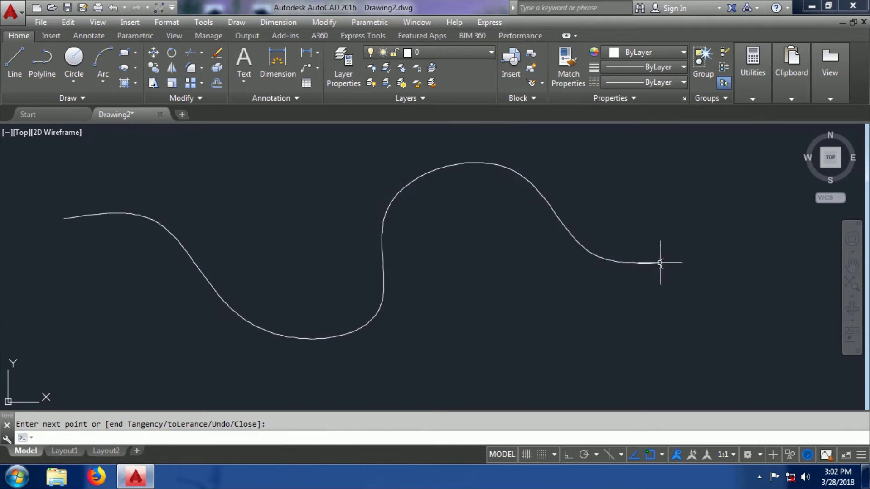
- Reshape the wavy spline by moving one of its fit points lower
{"action": "left_click", "coordinate": [383, 226]}
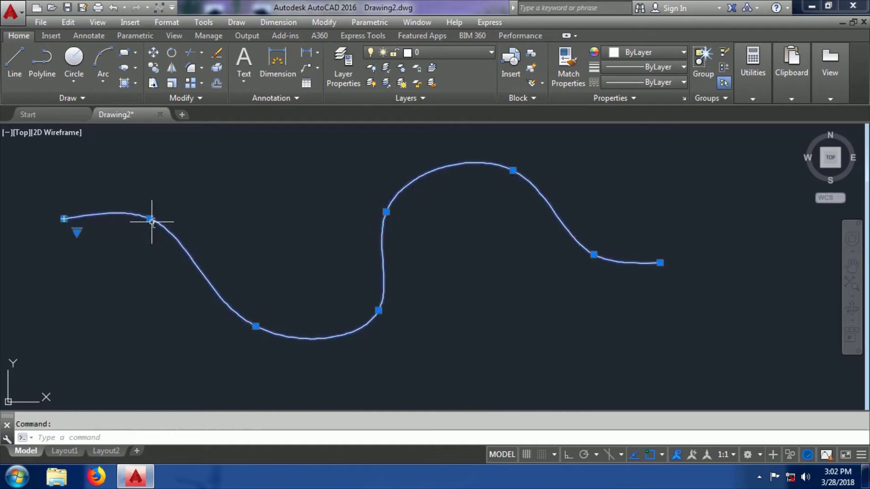
{"action": "left_click", "coordinate": [514, 174]}
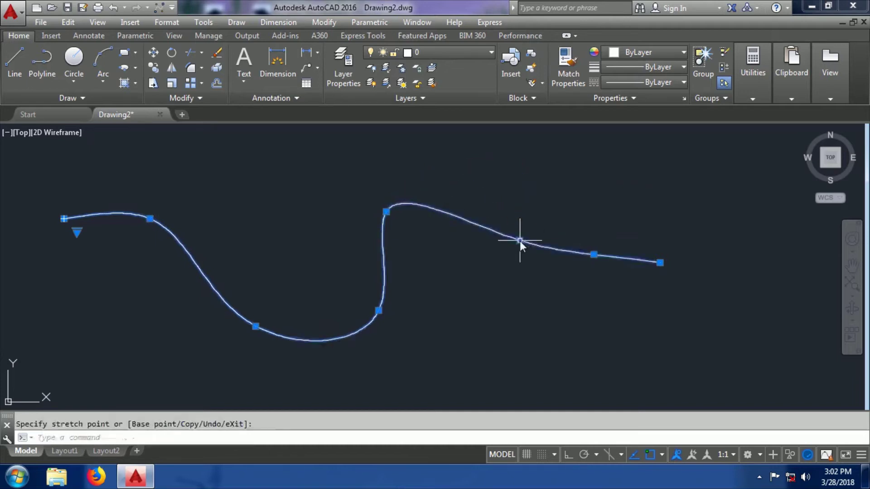
{"action": "left_click", "coordinate": [385, 211]}
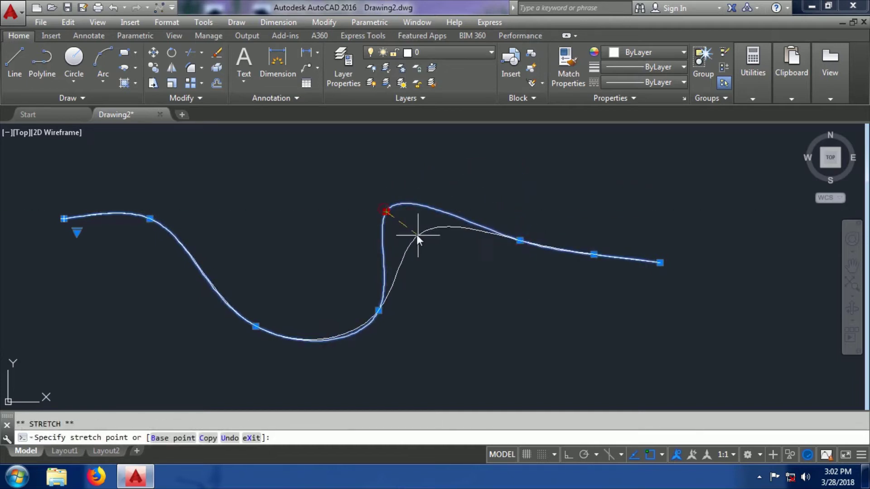
{"action": "left_click", "coordinate": [437, 258]}
{"action": "key", "text": "Escape"}
- Draw a second five-point spline and close it into a loop with C
{"action": "key", "text": "Return"}
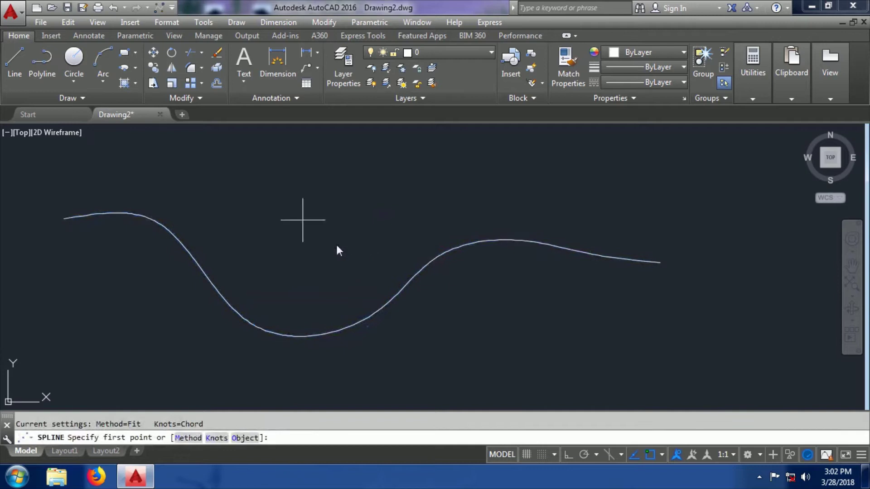
{"action": "left_click", "coordinate": [266, 186]}
{"action": "left_click", "coordinate": [330, 271]}
{"action": "left_click", "coordinate": [450, 303]}
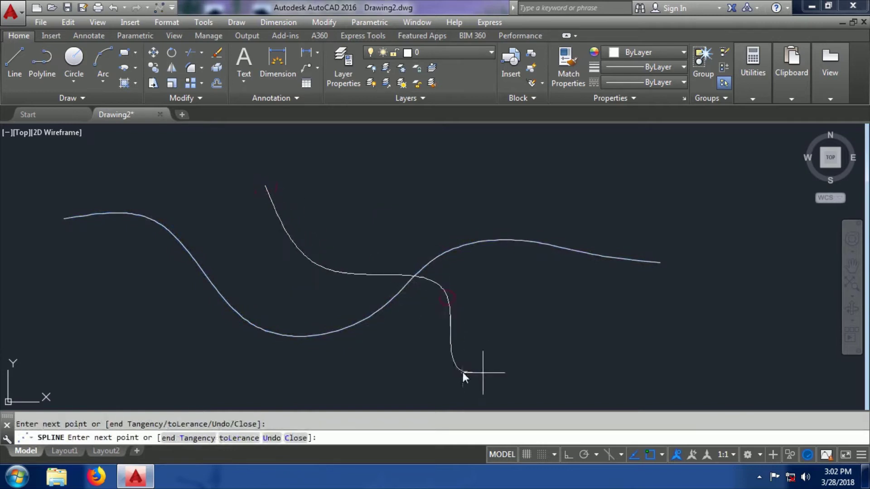
{"action": "left_click", "coordinate": [462, 372]}
{"action": "left_click", "coordinate": [562, 365]}
{"action": "type", "text": "c"}
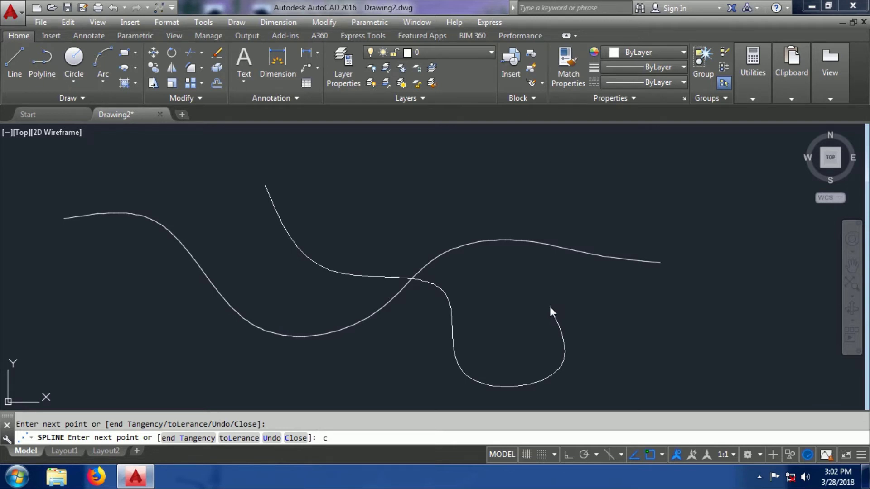
{"action": "key", "text": "Return"}
{"action": "key", "text": "Return"}
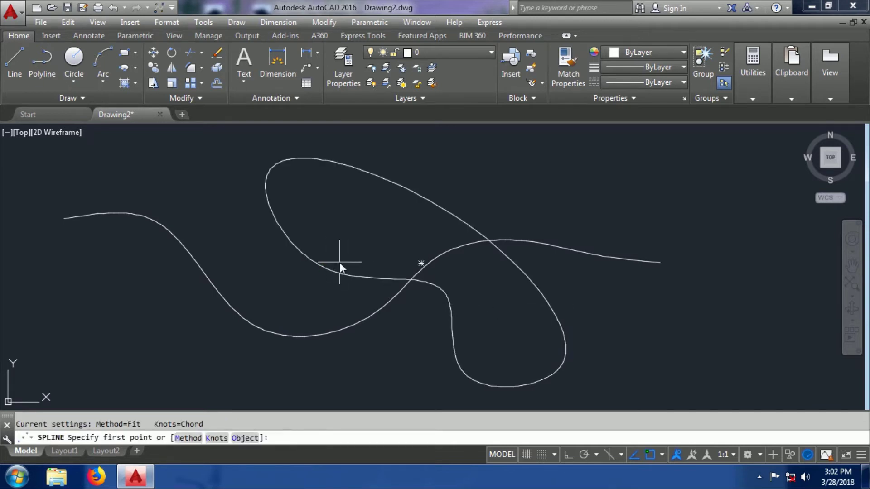
- Crossing-select both splines and delete them, leaving the drawing empty
{"action": "key", "text": "Escape"}
{"action": "left_click", "coordinate": [486, 204]}
{"action": "left_click", "coordinate": [365, 314]}
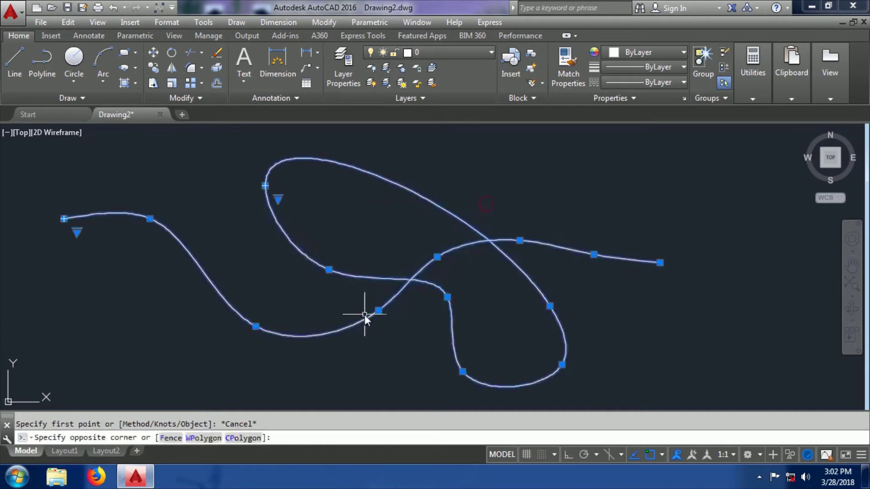
{"action": "key", "text": "Delete"}
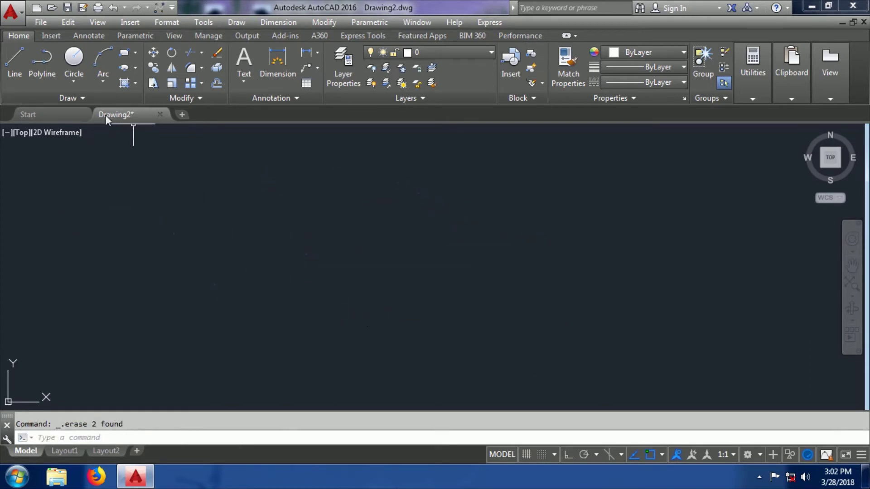
{"action": "left_click", "coordinate": [101, 97]}
- Start SPLINE and switch its creation method to CV with degree 3
{"action": "type", "text": "Spl"}
{"action": "key", "text": "Return"}
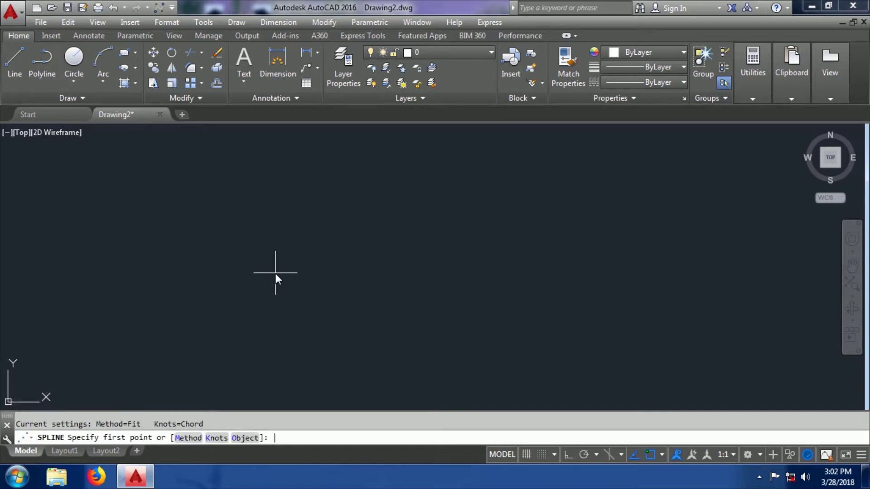
{"action": "type", "text": "m"}
{"action": "key", "text": "Return"}
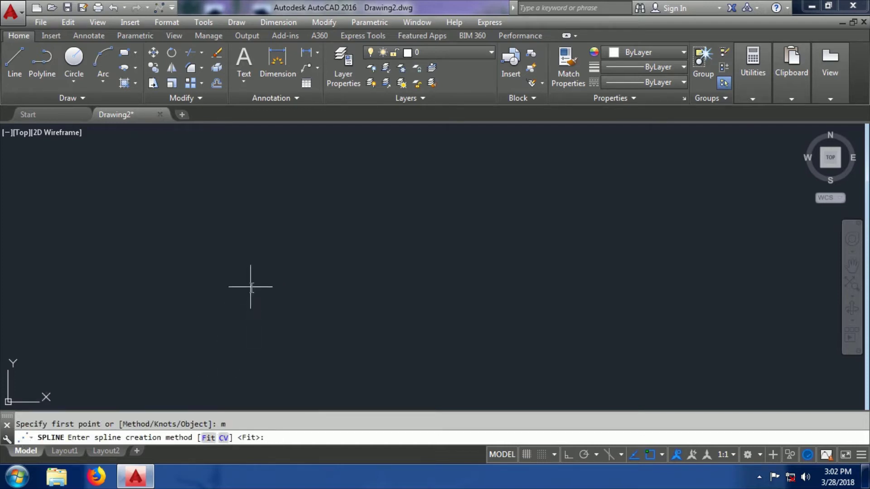
{"action": "type", "text": "cv"}
{"action": "key", "text": "Return"}
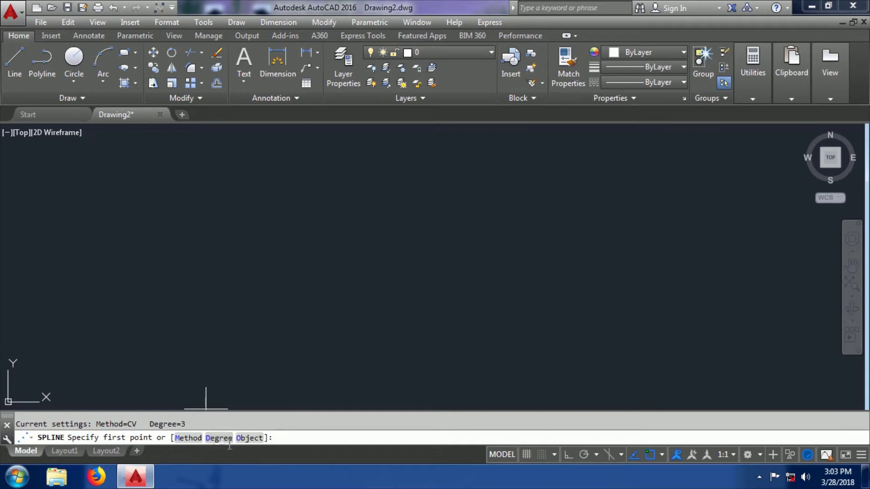
- Draw a nine-vertex CV spline sweeping across and hooking back at the right, then select it
{"action": "left_click", "coordinate": [105, 203]}
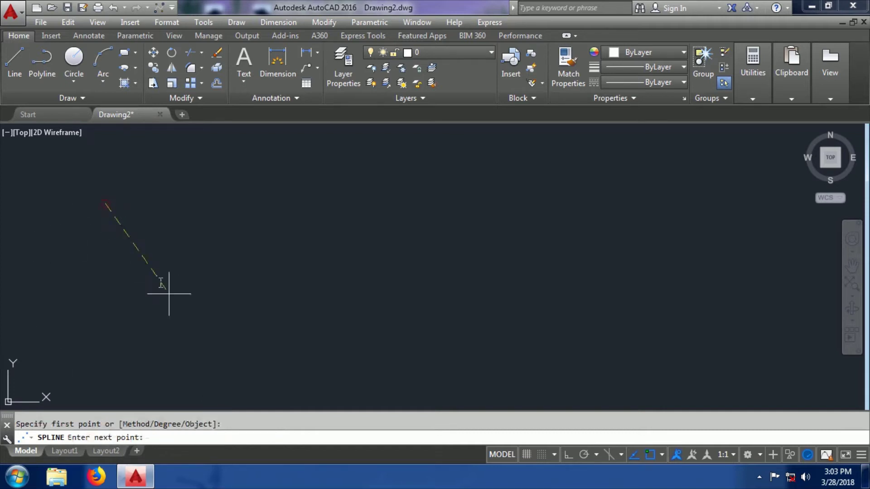
{"action": "left_click", "coordinate": [176, 304]}
{"action": "left_click", "coordinate": [238, 267]}
{"action": "left_click", "coordinate": [301, 179]}
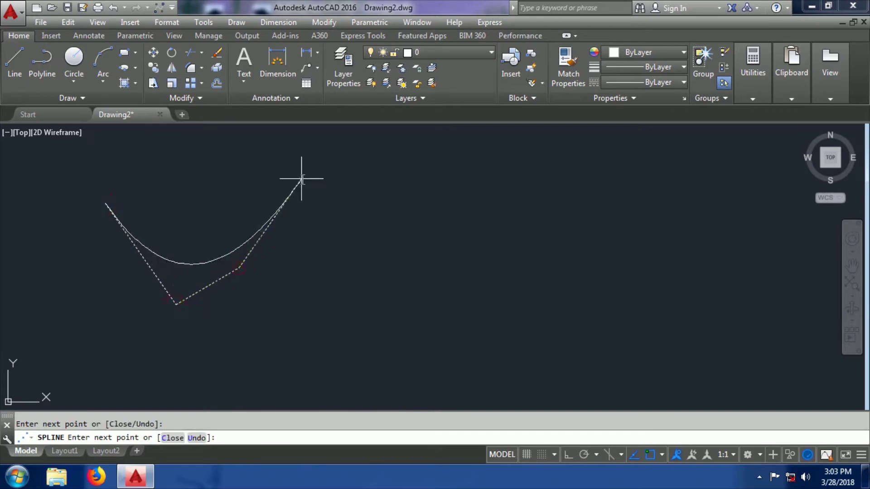
{"action": "left_click", "coordinate": [470, 173]}
{"action": "left_click", "coordinate": [538, 239]}
{"action": "left_click", "coordinate": [678, 240]}
{"action": "left_click", "coordinate": [677, 311]}
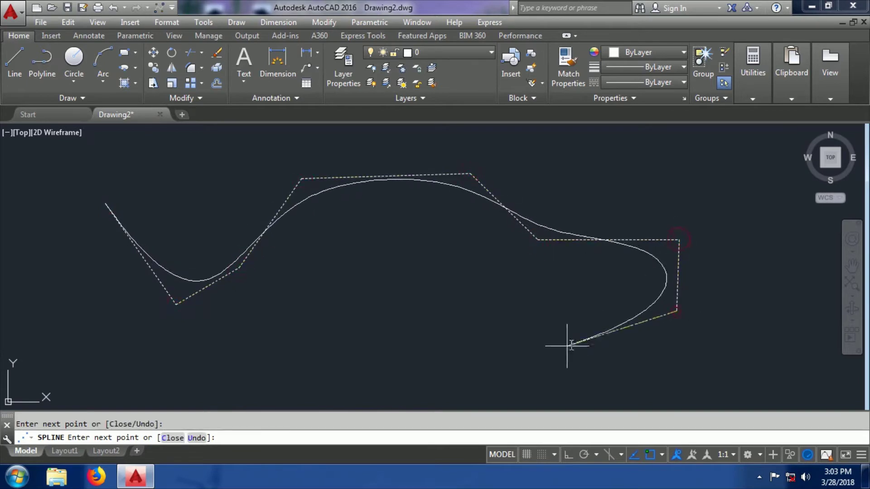
{"action": "left_click", "coordinate": [538, 364]}
{"action": "key", "text": "Return"}
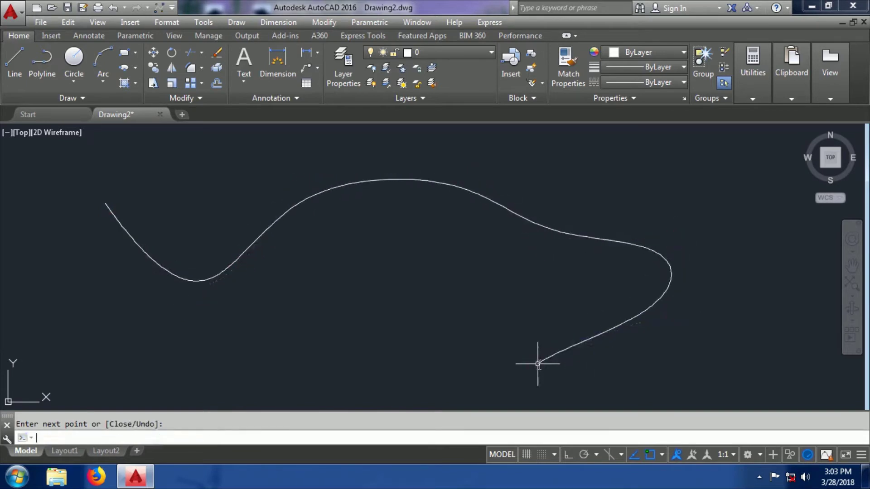
{"action": "left_click", "coordinate": [369, 180]}
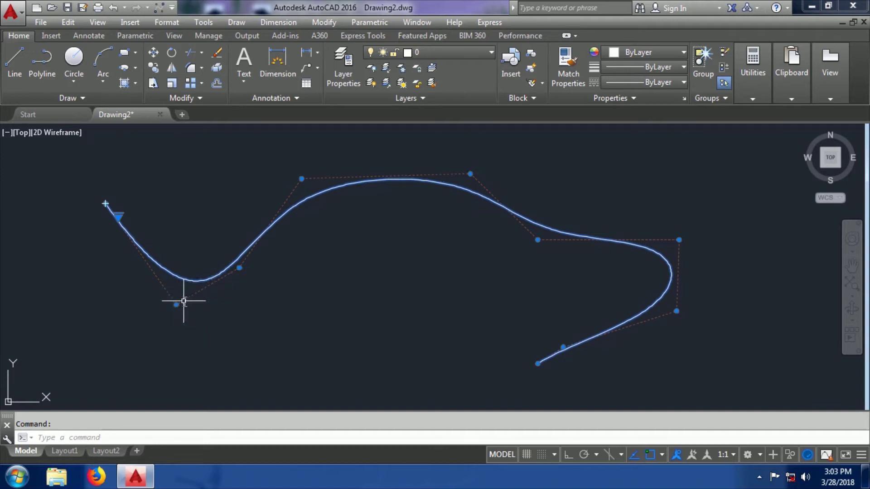
- Drag several CV grips of the hooked spline, cancel the reshaping, and restart SPLINE
{"action": "left_click", "coordinate": [174, 304]}
{"action": "left_click", "coordinate": [207, 191]}
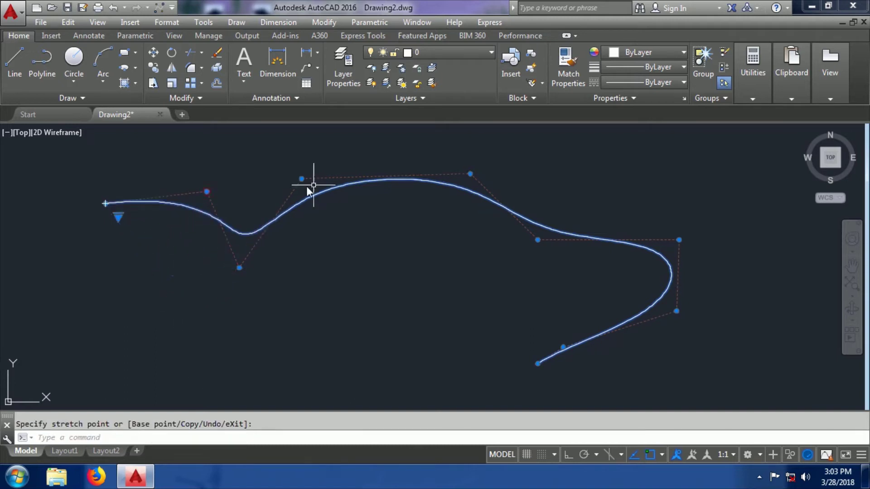
{"action": "left_click", "coordinate": [302, 179]}
{"action": "left_click", "coordinate": [396, 234]}
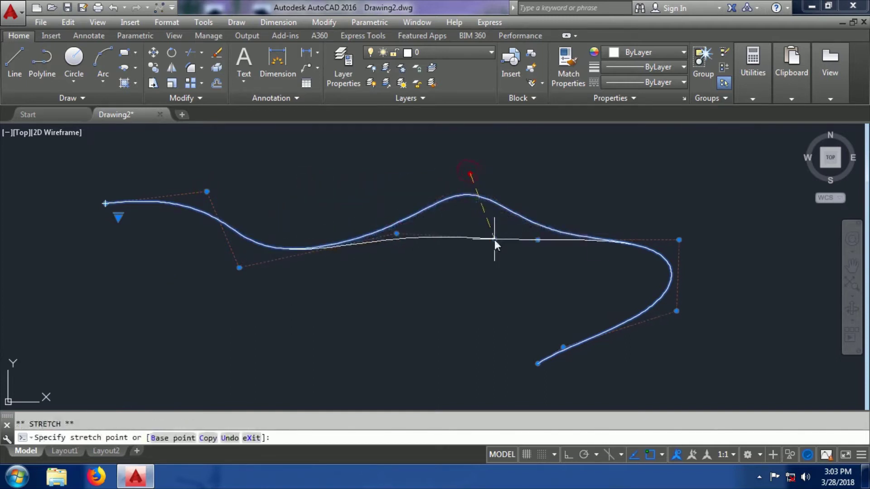
{"action": "left_click", "coordinate": [599, 346]}
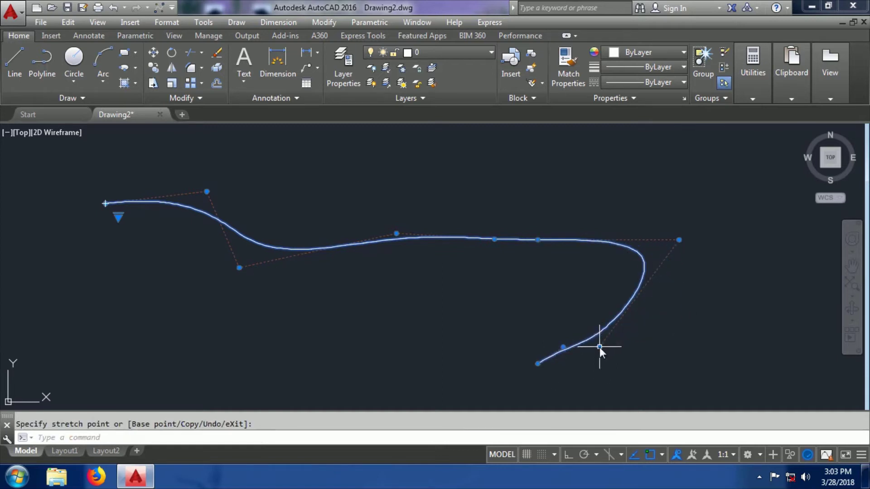
{"action": "left_click", "coordinate": [207, 191]}
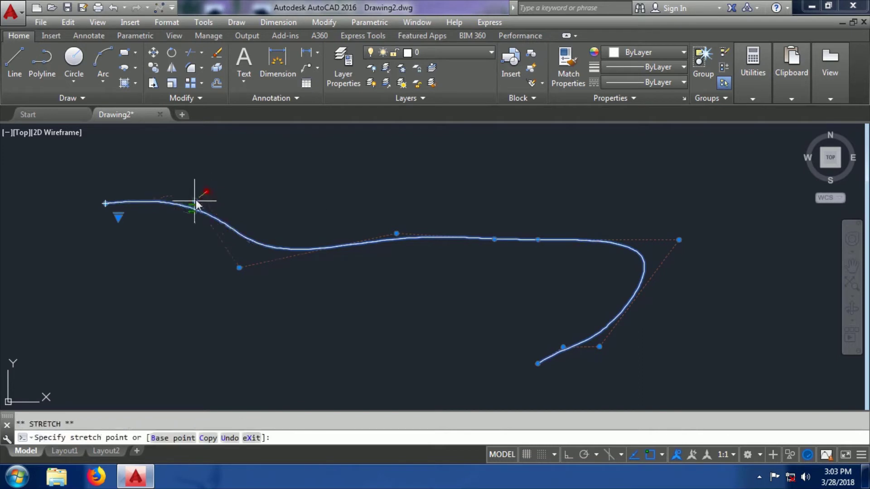
{"action": "left_click", "coordinate": [139, 222]}
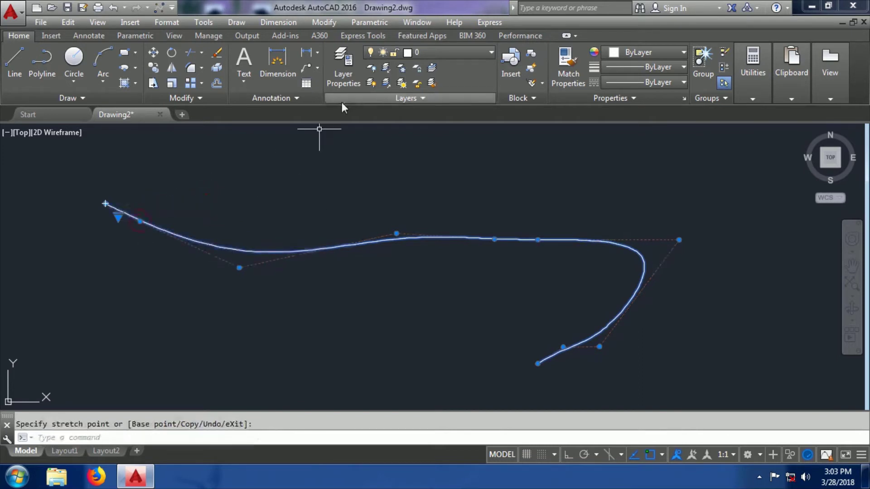
{"action": "key", "text": "Escape"}
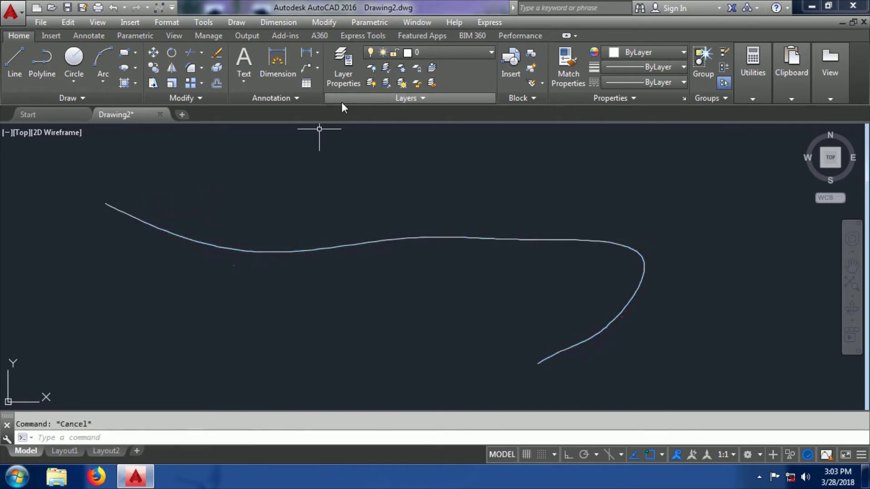
{"action": "key", "text": "Return"}
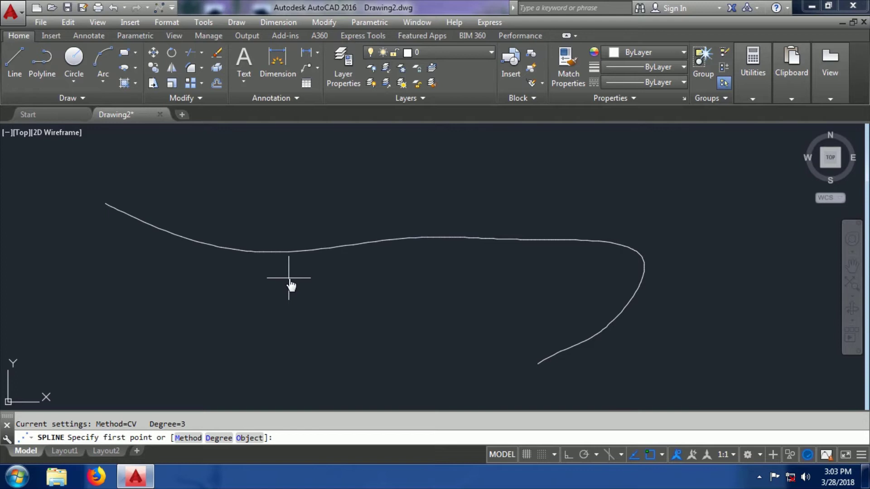
- Set the spline degree to 1 and begin a straight-segment zigzag across the middle
{"action": "type", "text": "d"}
{"action": "key", "text": "Return"}
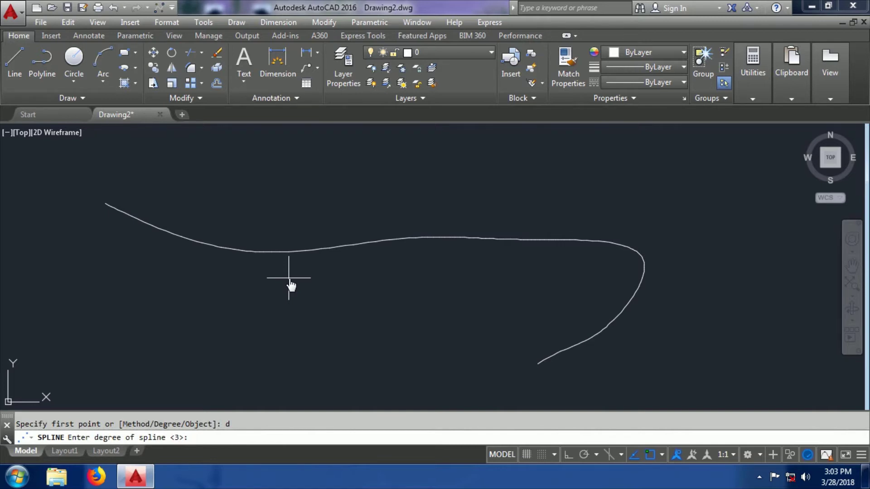
{"action": "type", "text": "1"}
{"action": "key", "text": "Return"}
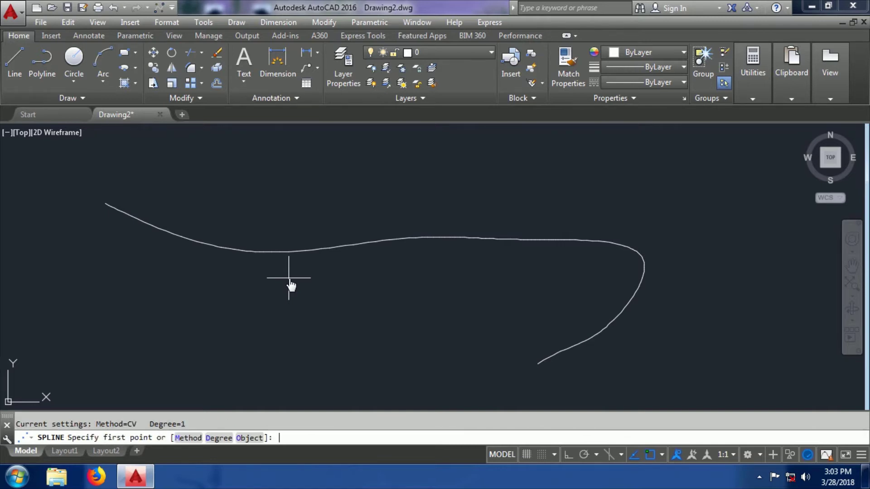
{"action": "left_click", "coordinate": [274, 287]}
{"action": "left_click", "coordinate": [346, 315]}
{"action": "left_click", "coordinate": [400, 275]}
{"action": "left_click", "coordinate": [391, 318]}
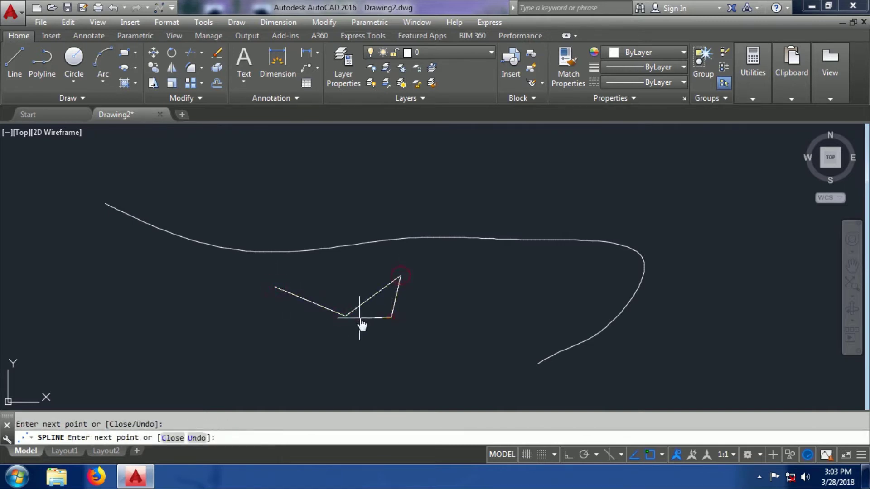
{"action": "left_click", "coordinate": [357, 321]}
{"action": "left_click", "coordinate": [358, 345]}
{"action": "left_click", "coordinate": [444, 343]}
{"action": "left_click", "coordinate": [453, 271]}
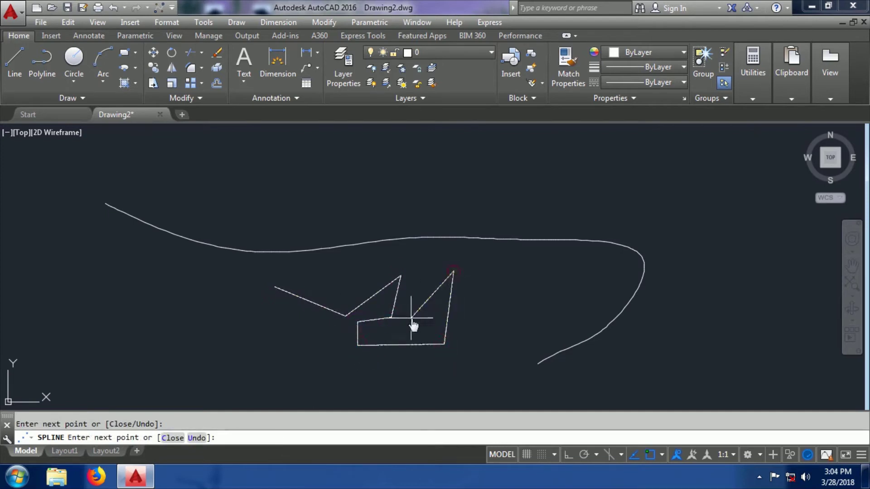
- Continue the zigzag rightward and end it at the long curve's lower end
{"action": "left_click", "coordinate": [411, 317]}
{"action": "left_click", "coordinate": [478, 317]}
{"action": "left_click", "coordinate": [492, 253]}
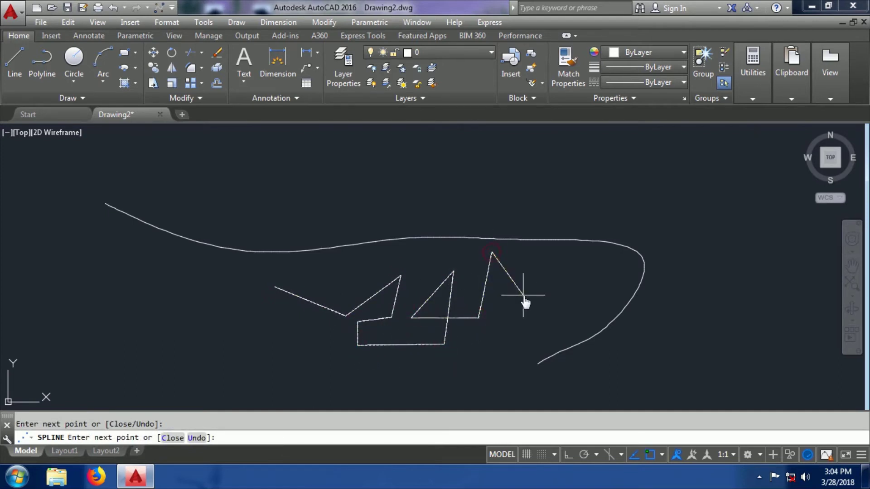
{"action": "left_click", "coordinate": [523, 296]}
{"action": "left_click", "coordinate": [495, 339]}
{"action": "left_click", "coordinate": [583, 328]}
{"action": "left_click", "coordinate": [573, 278]}
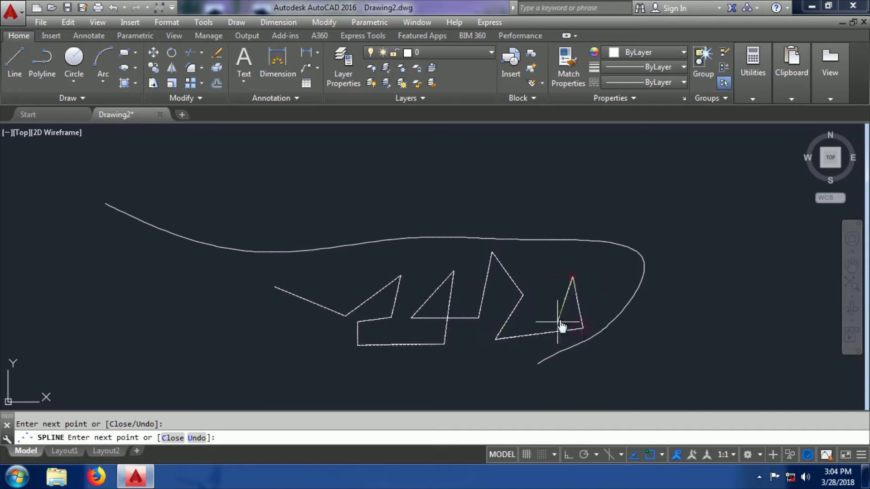
{"action": "left_click", "coordinate": [556, 323]}
{"action": "left_click", "coordinate": [531, 322]}
{"action": "left_click", "coordinate": [537, 285]}
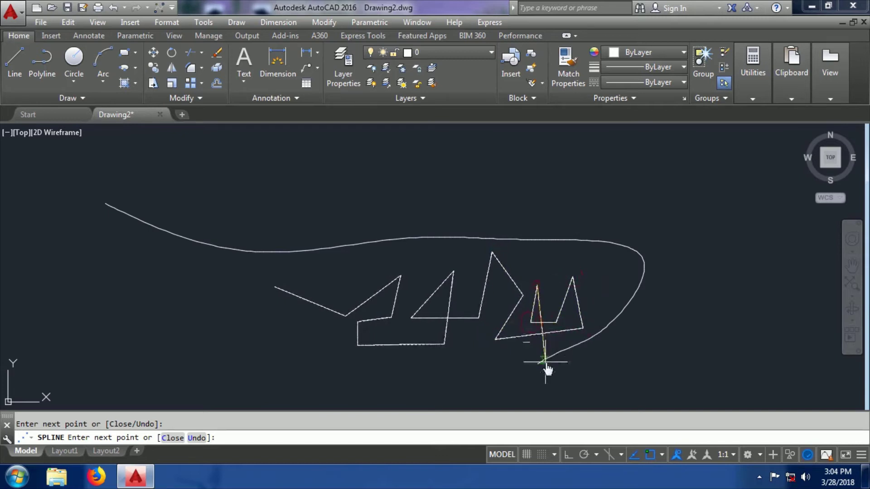
{"action": "left_click", "coordinate": [543, 360]}
{"action": "key", "text": "Return"}
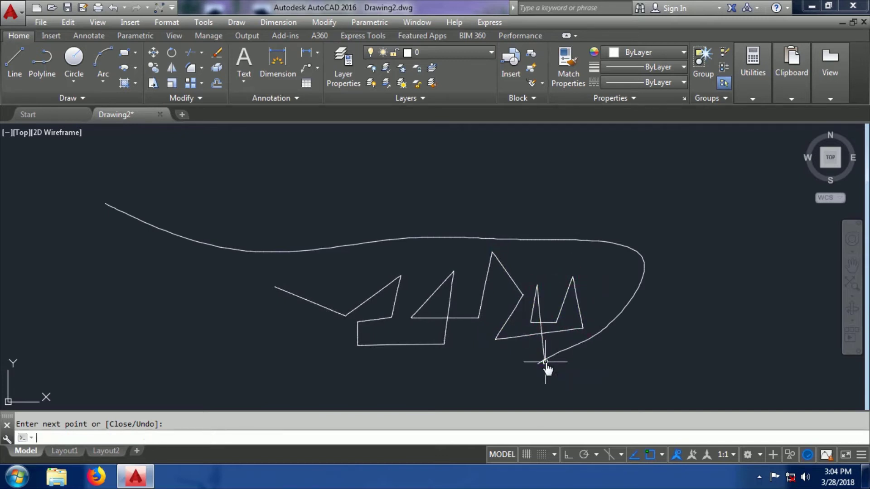
{"action": "key", "text": "Return"}
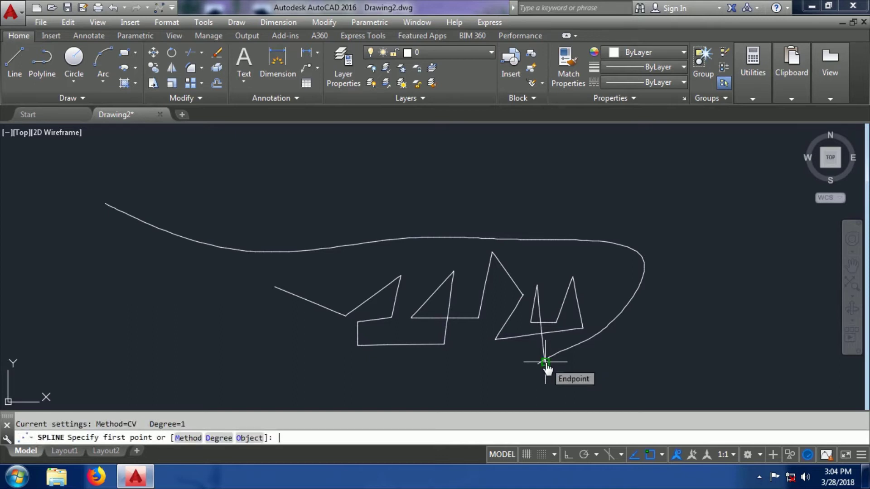
- Raise the spline degree and draw a small looping curl at the lower left
{"action": "type", "text": "d"}
{"action": "key", "text": "Return"}
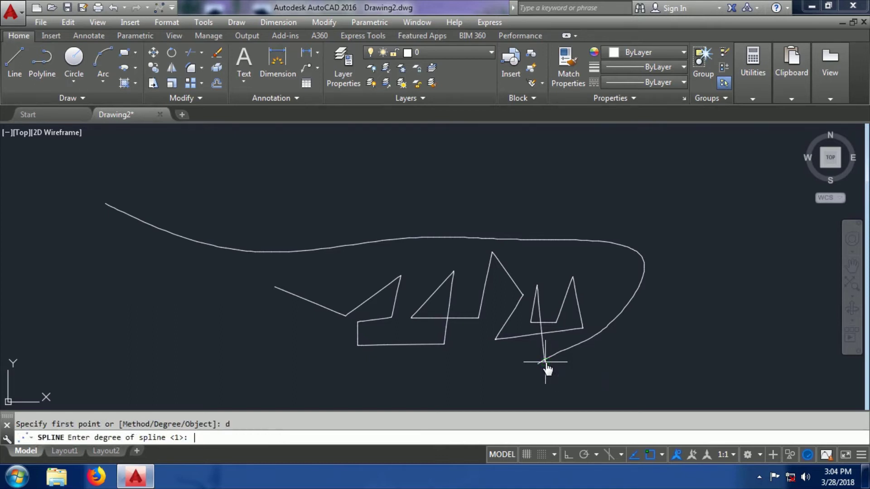
{"action": "type", "text": "3"}
{"action": "key", "text": "Return"}
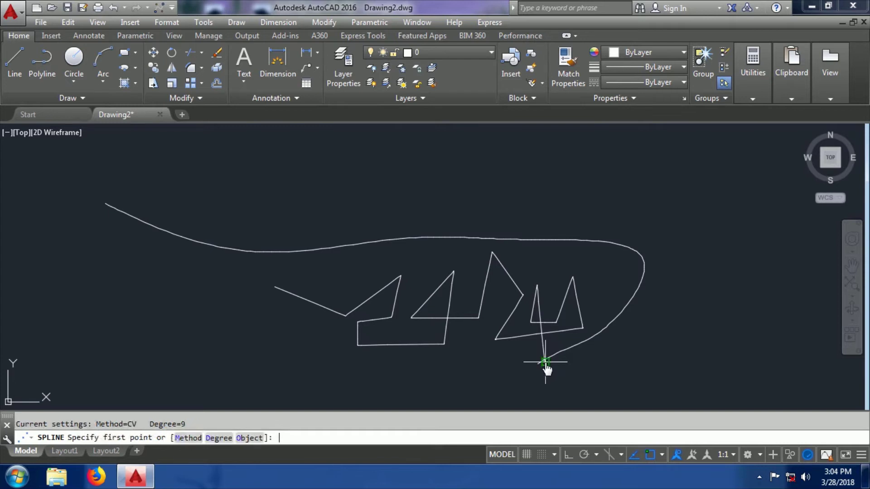
{"action": "left_click", "coordinate": [216, 315]}
{"action": "left_click", "coordinate": [217, 312]}
{"action": "left_click", "coordinate": [209, 316]}
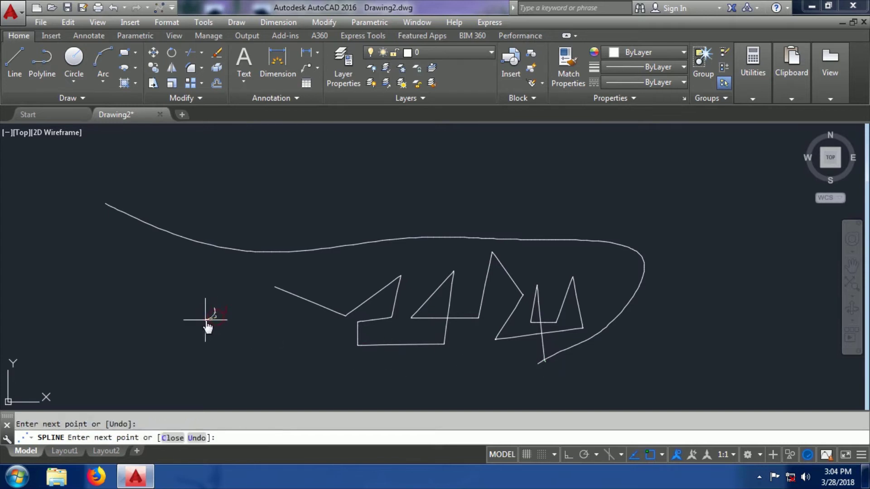
{"action": "left_click", "coordinate": [212, 303]}
{"action": "left_click", "coordinate": [217, 312]}
{"action": "left_click", "coordinate": [202, 325]}
- Arch the smooth spline upward and run it right to meet the zigzag
{"action": "left_click", "coordinate": [210, 245]}
{"action": "left_click", "coordinate": [244, 225]}
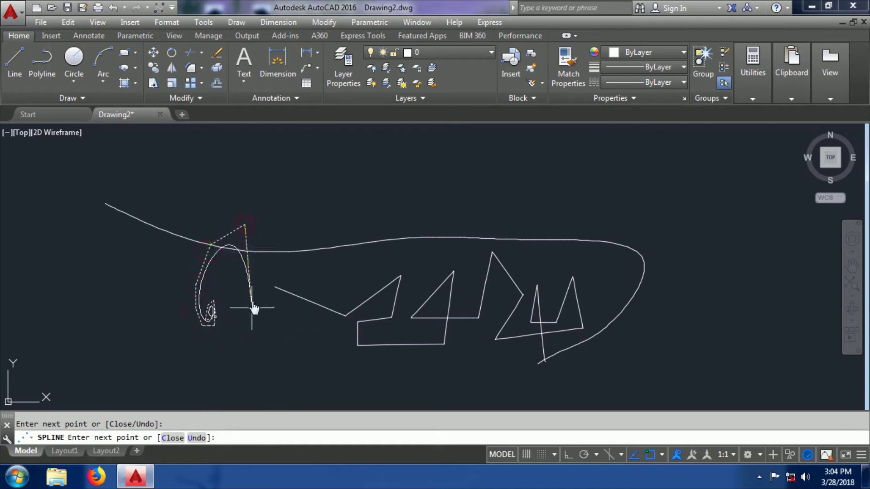
{"action": "left_click", "coordinate": [252, 308]}
{"action": "left_click", "coordinate": [283, 264]}
{"action": "left_click", "coordinate": [316, 262]}
{"action": "left_click", "coordinate": [339, 280]}
{"action": "left_click", "coordinate": [353, 281]}
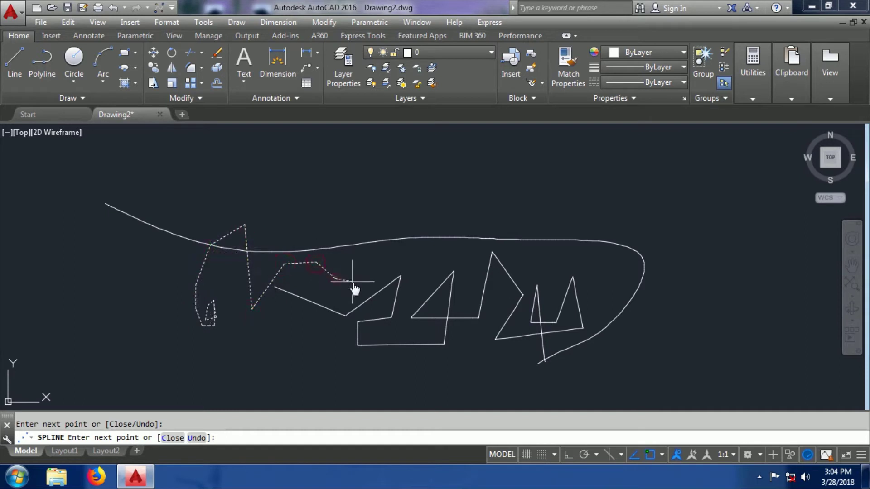
{"action": "left_click", "coordinate": [368, 260]}
{"action": "left_click", "coordinate": [416, 259]}
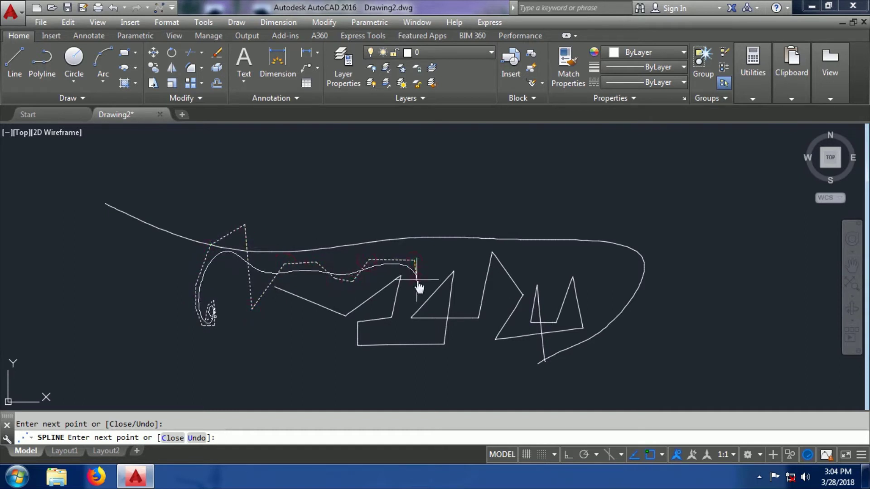
{"action": "left_click", "coordinate": [417, 280]}
{"action": "key", "text": "Return"}
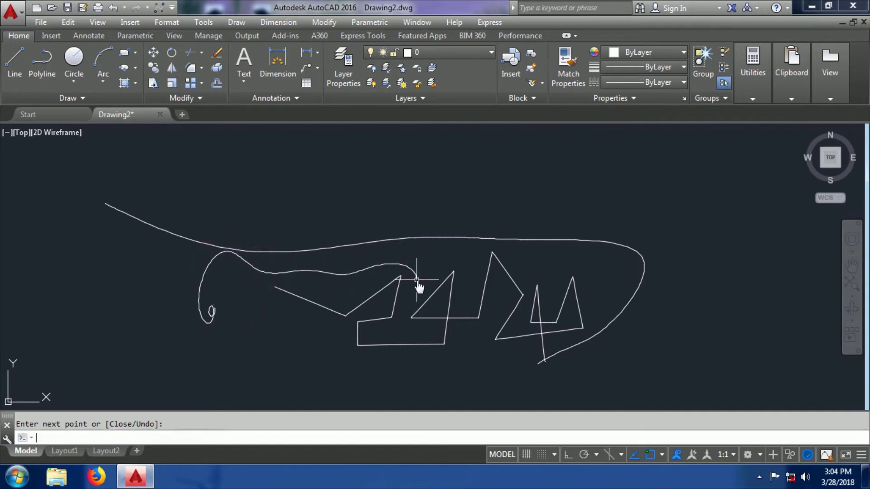
- Start a spline with its degree set to 3
{"action": "type", "text": "spl"}
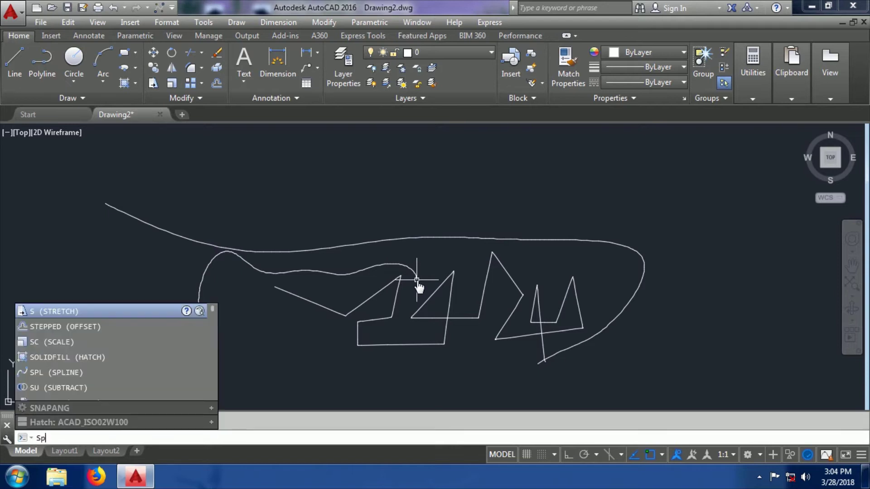
{"action": "key", "text": "Return"}
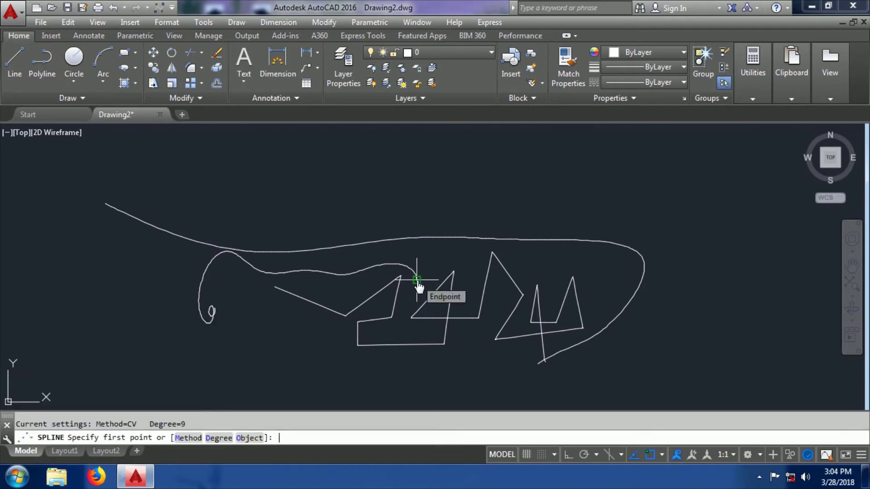
{"action": "type", "text": "d"}
{"action": "key", "text": "Return"}
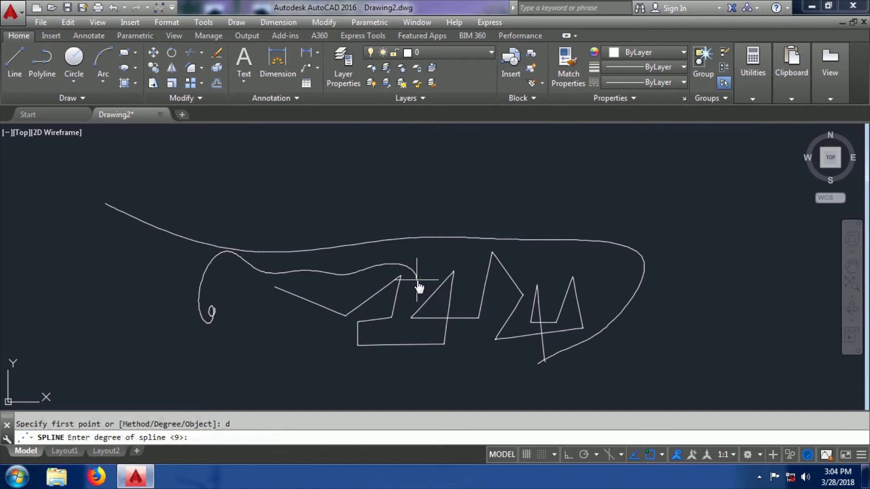
{"action": "key", "text": "Return"}
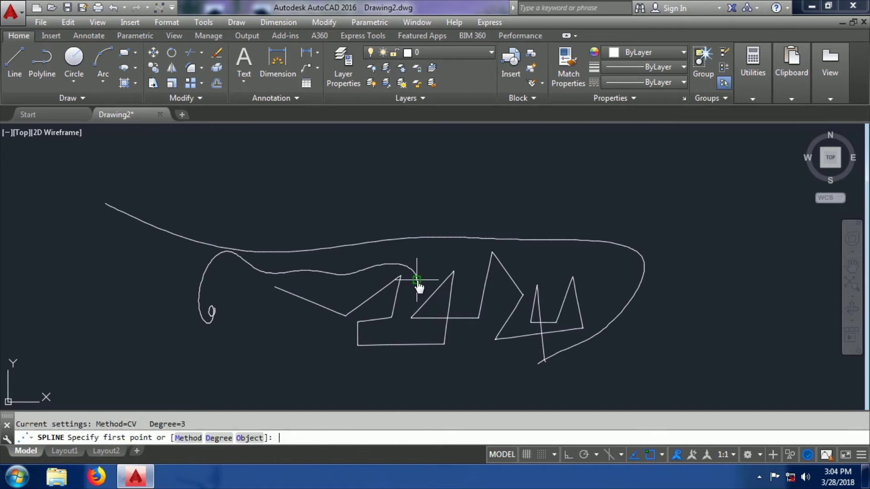
- Draw the spline from upper left, dipping through the drawing and rising to upper right
{"action": "left_click", "coordinate": [246, 196]}
{"action": "left_click", "coordinate": [298, 225]}
{"action": "left_click", "coordinate": [444, 204]}
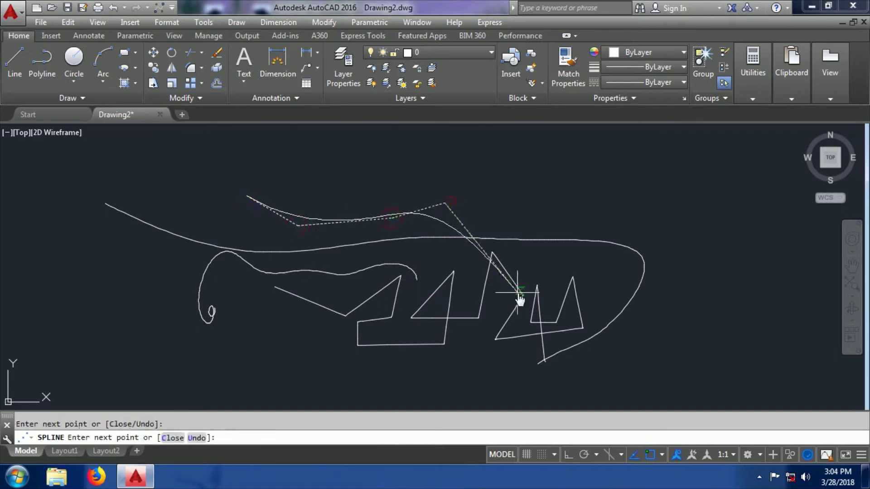
{"action": "left_click", "coordinate": [518, 289]}
{"action": "left_click", "coordinate": [584, 272]}
{"action": "left_click", "coordinate": [624, 180]}
{"action": "key", "text": "Return"}
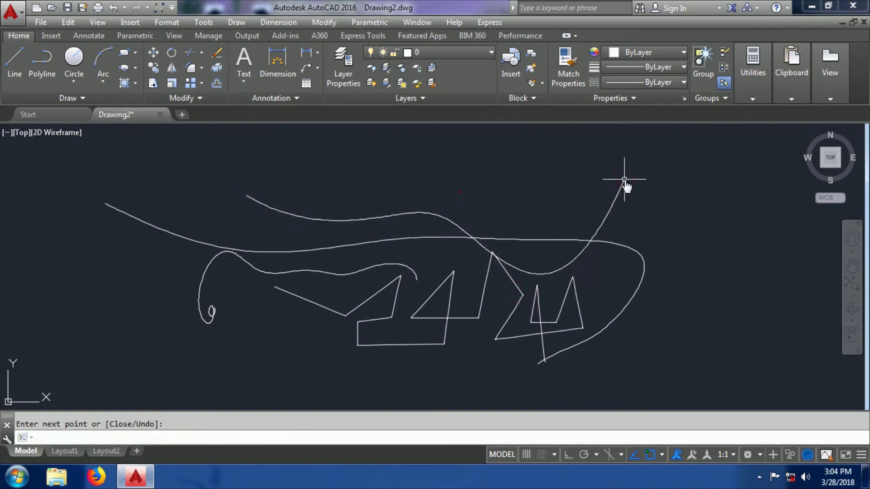
{"action": "key", "text": "Return"}
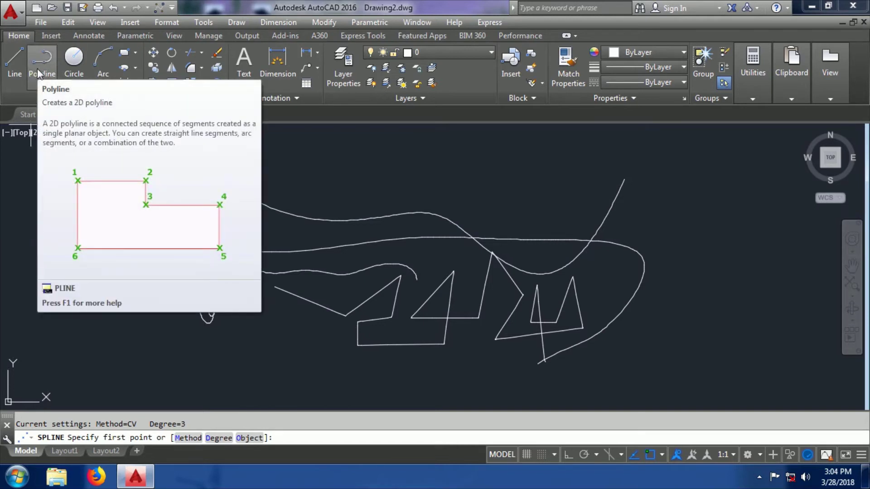
- Draw a four-segment polyline sloping down from the left and running along the bottom
{"action": "left_click", "coordinate": [37, 69]}
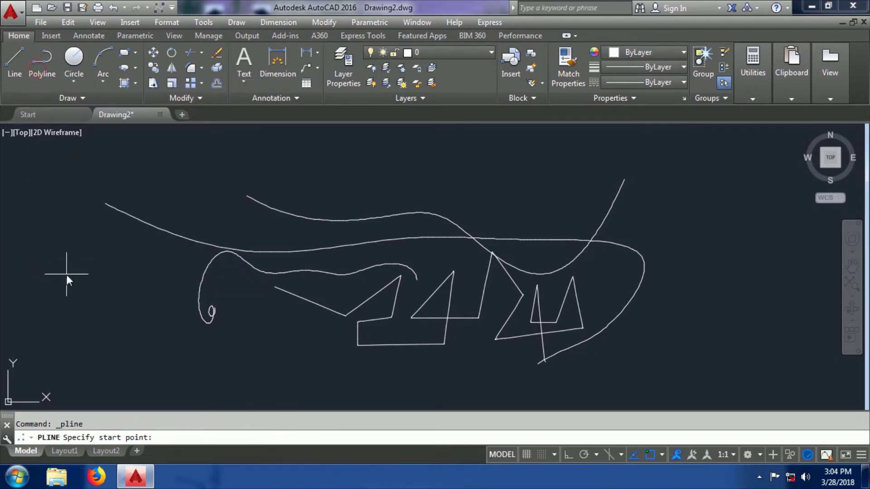
{"action": "left_click", "coordinate": [39, 281]}
{"action": "left_click", "coordinate": [222, 369]}
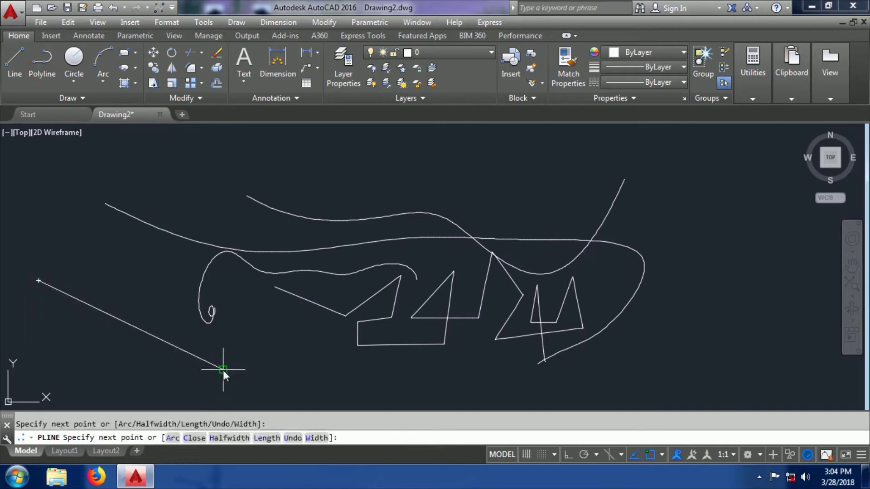
{"action": "left_click", "coordinate": [399, 370]}
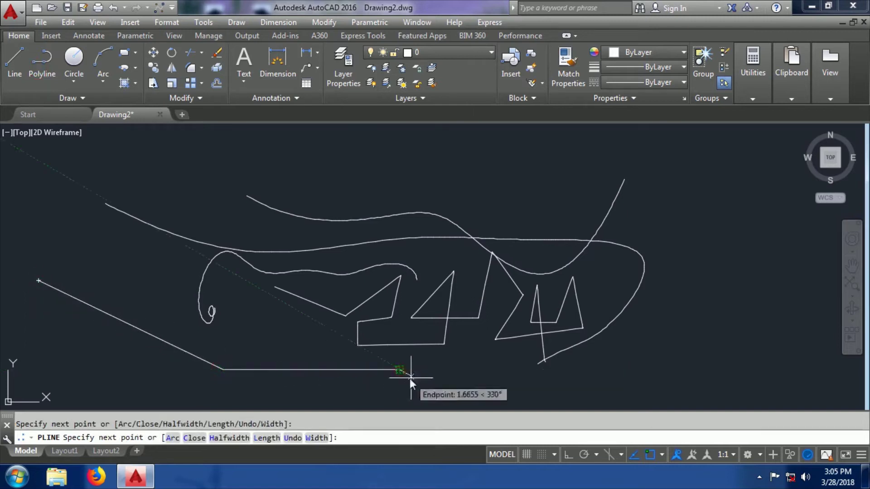
{"action": "left_click", "coordinate": [496, 397]}
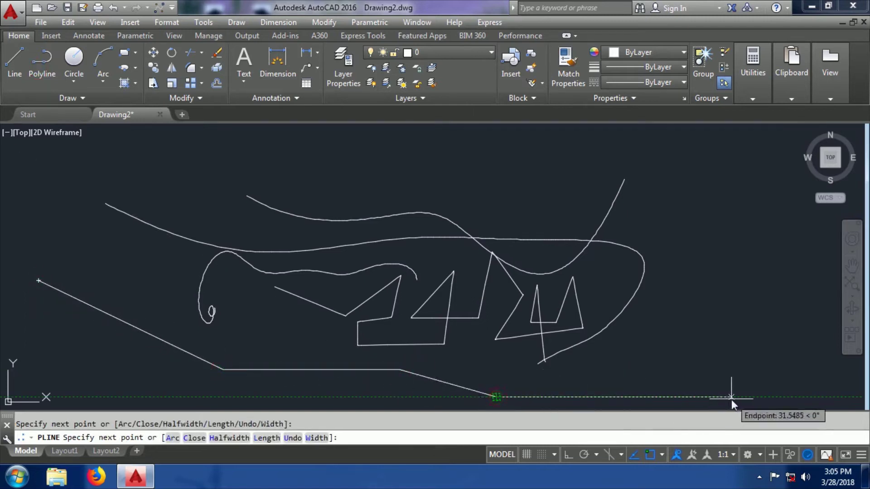
{"action": "left_click", "coordinate": [731, 397]}
{"action": "key", "text": "Return"}
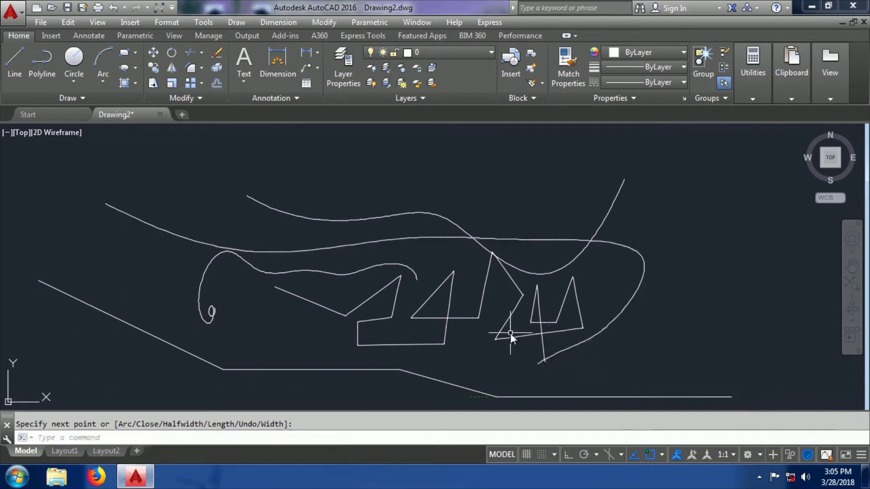
{"action": "type", "text": "spl"}
{"action": "key", "text": "Return"}
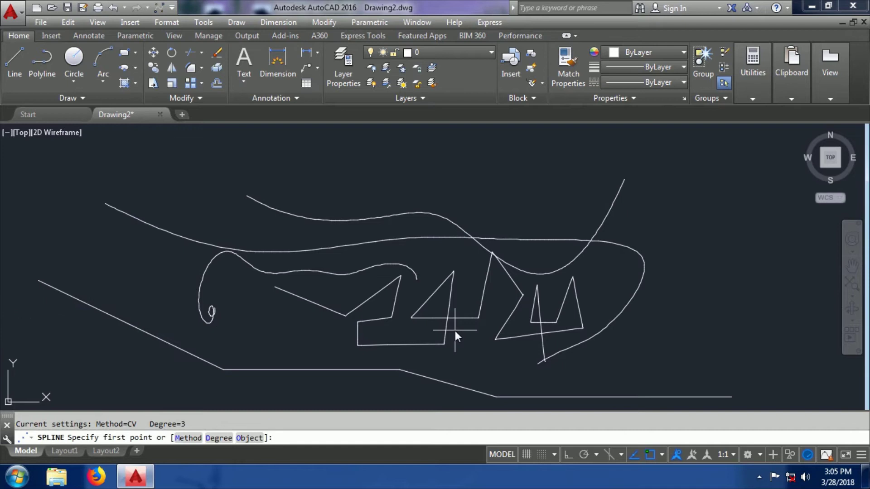
- Convert the bottom polyline into a spline using the Object option
{"action": "type", "text": "o"}
{"action": "key", "text": "Return"}
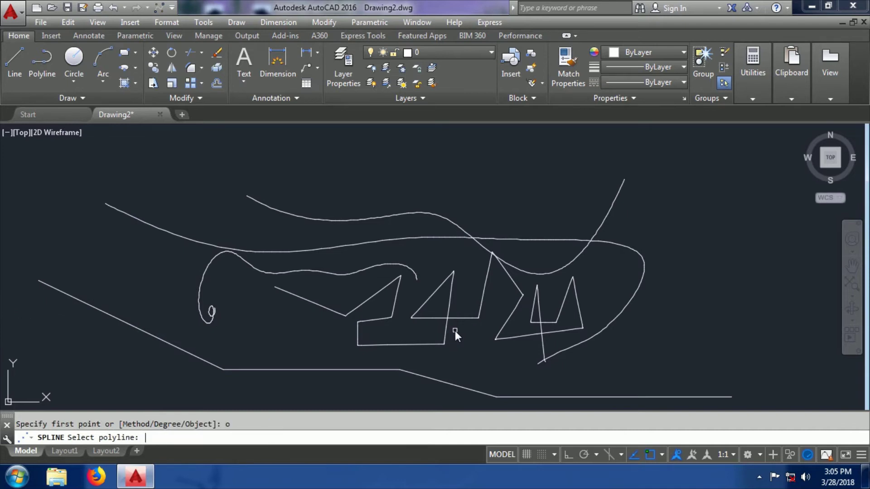
{"action": "left_click", "coordinate": [326, 370]}
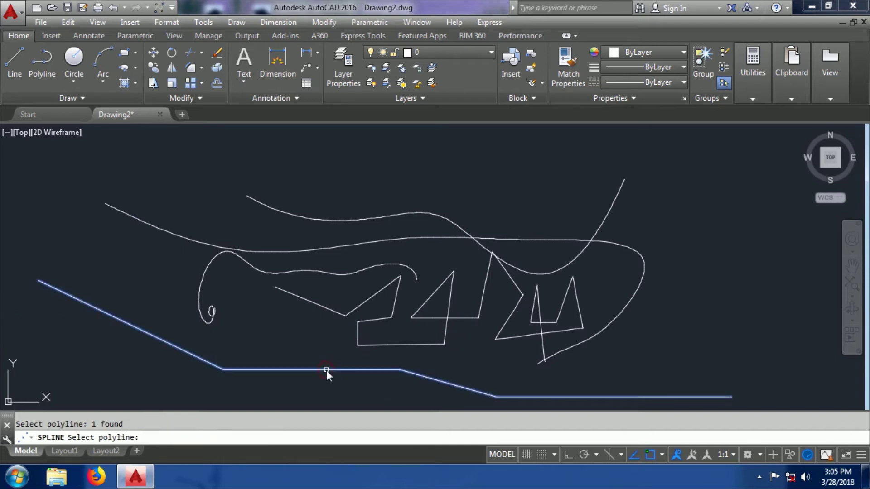
{"action": "key", "text": "Return"}
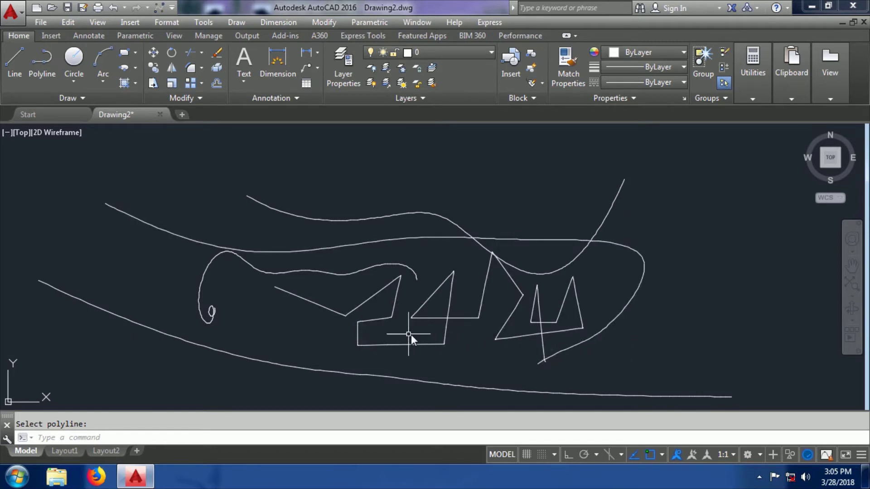
- Zoom out and window-select all the sketched curves
{"action": "scroll", "coordinate": [207, 263], "scroll_direction": "down", "scroll_amount": 4}
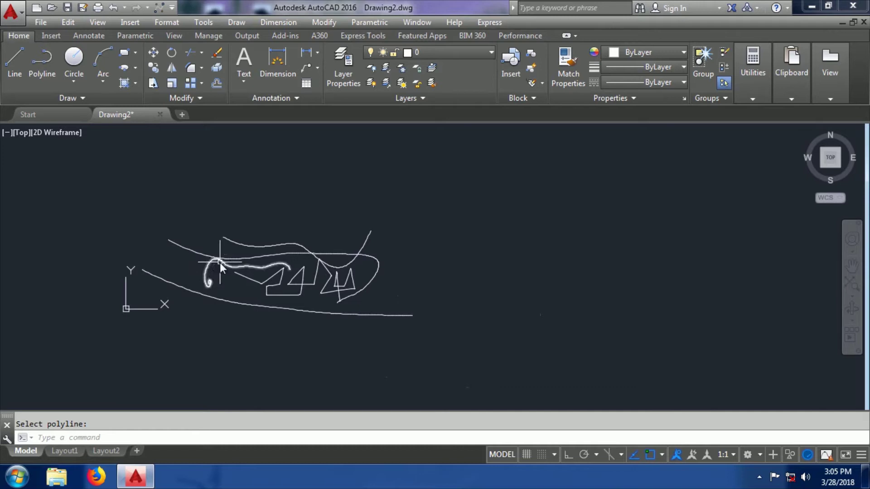
{"action": "left_click", "coordinate": [324, 226]}
{"action": "left_click", "coordinate": [197, 311]}
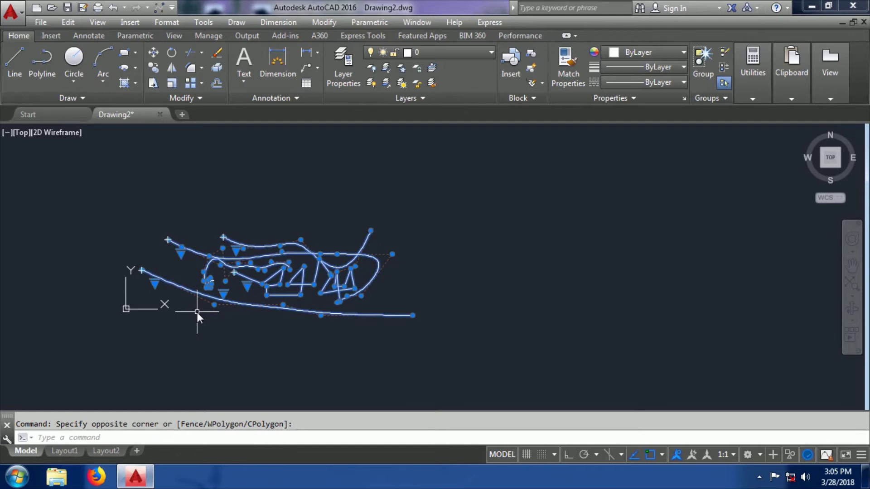
- Erase all five sketched curves and open the Block Definition dialog with B
{"action": "key", "text": "Delete"}
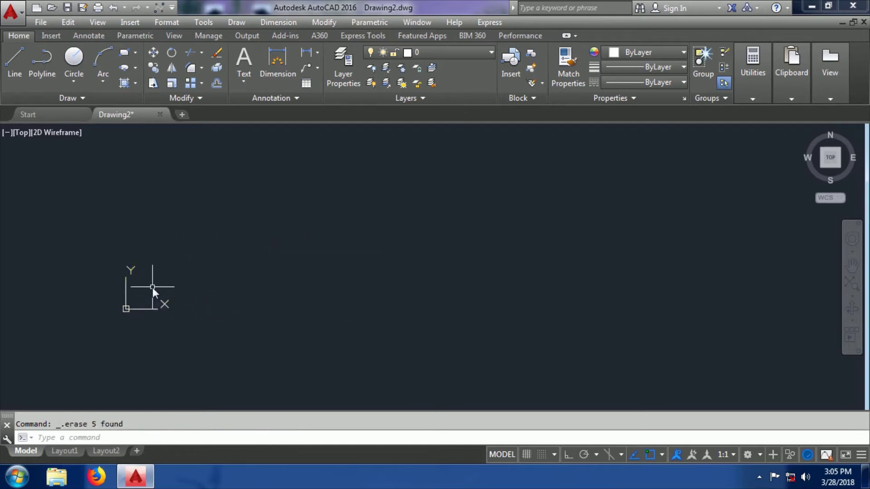
{"action": "scroll", "coordinate": [153, 288], "scroll_direction": "up", "scroll_amount": 3}
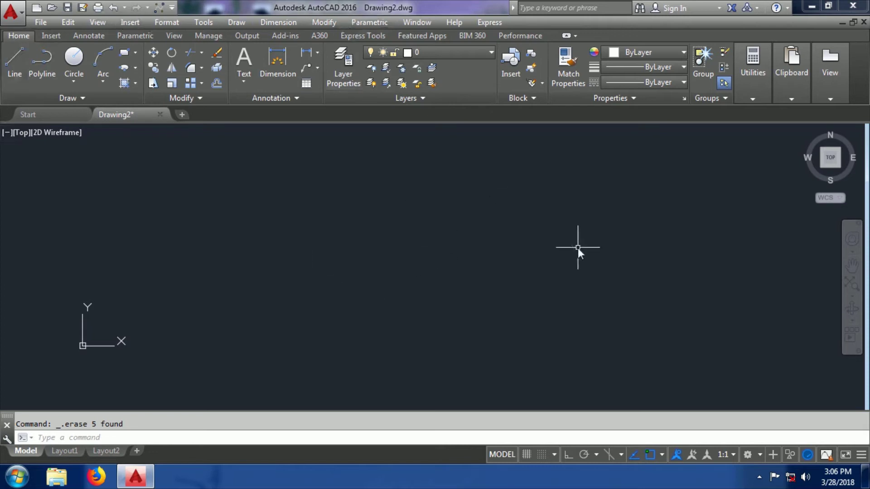
{"action": "scroll", "coordinate": [175, 330], "scroll_direction": "up", "scroll_amount": 3}
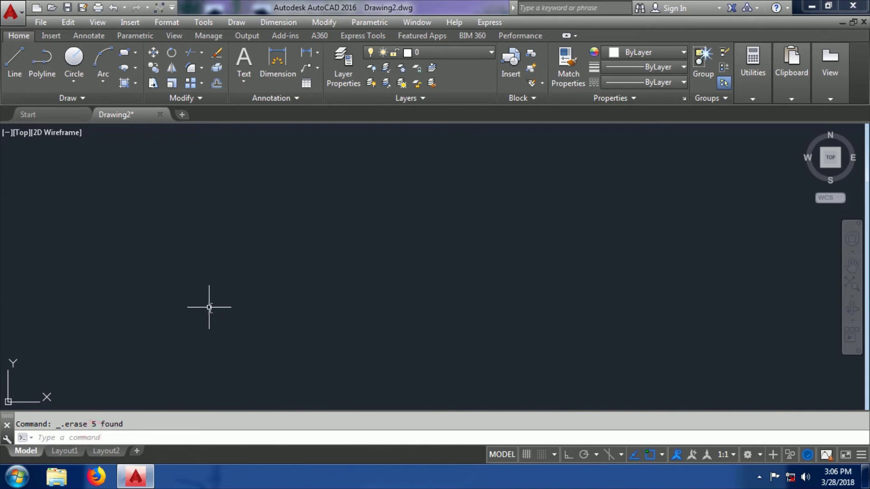
{"action": "type", "text": "B"}
{"action": "key", "text": "Return"}
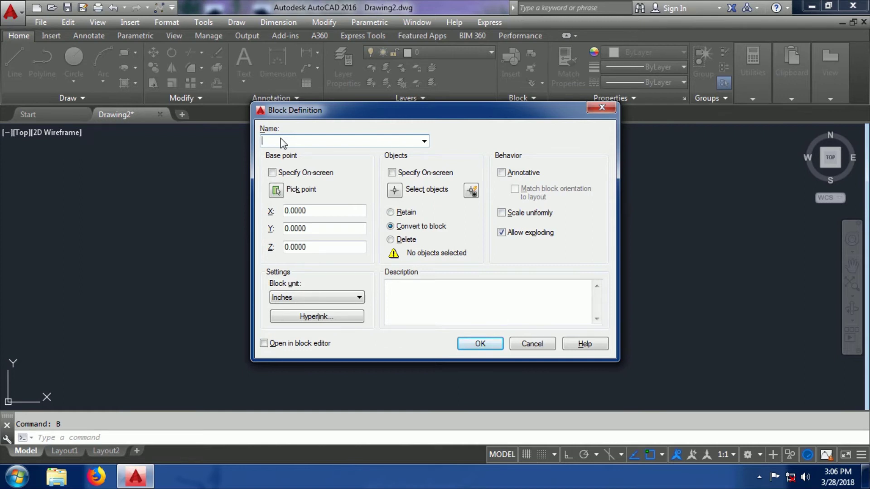
- Close the Block Definition dialog without creating a block
{"action": "left_click", "coordinate": [600, 112]}
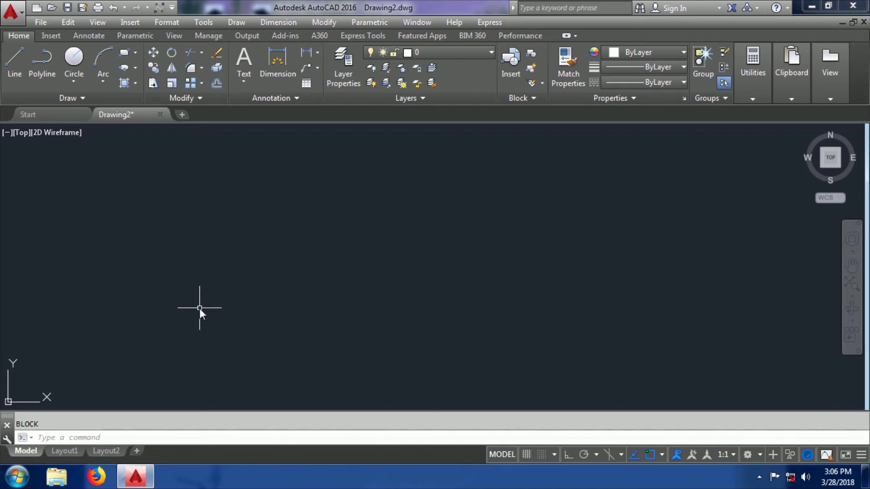
- Draw a rectangle starting from its lower-left corner
{"action": "left_click", "coordinate": [124, 54]}
{"action": "left_click", "coordinate": [261, 331]}
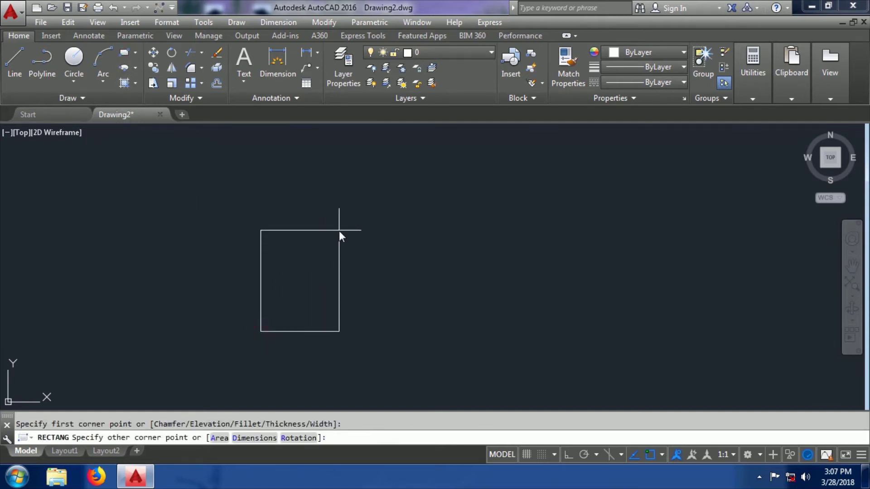
{"action": "scroll", "coordinate": [339, 230], "scroll_direction": "down", "scroll_amount": 2}
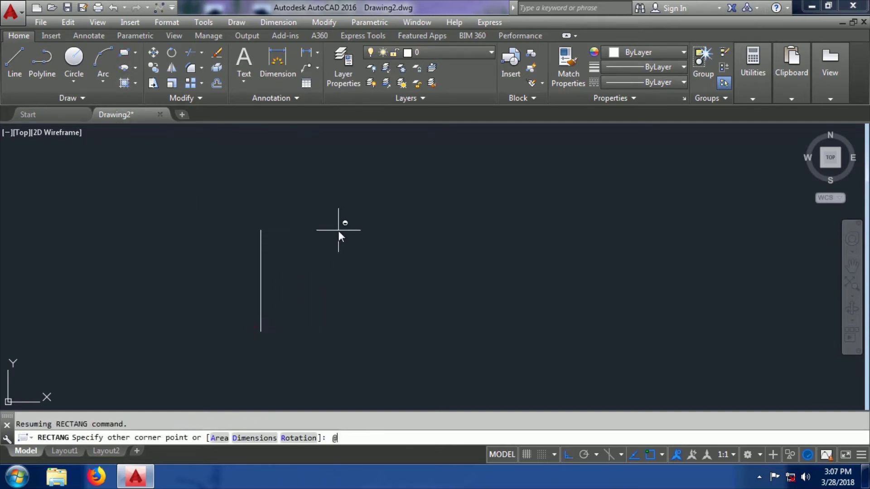
{"action": "left_click", "coordinate": [293, 221]}
{"action": "scroll", "coordinate": [203, 241], "scroll_direction": "up", "scroll_amount": 3}
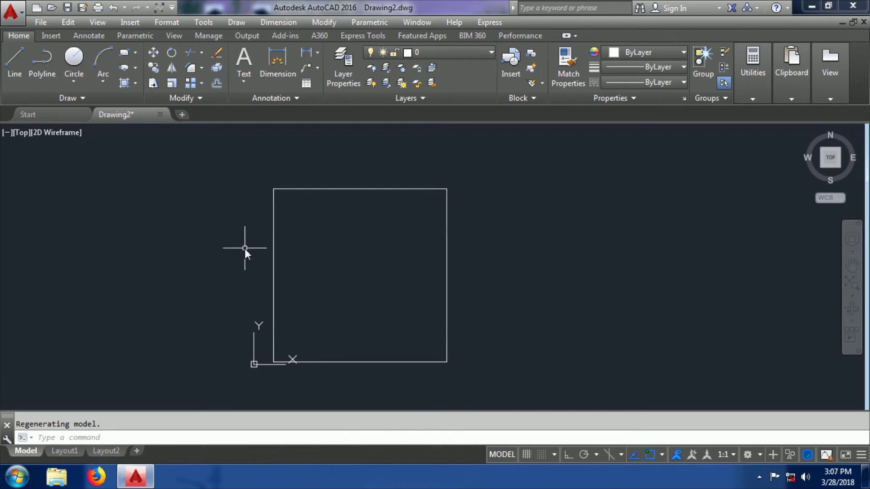
- Offset the rectangle 50 inward, then erase that too-small copy
{"action": "type", "text": "o"}
{"action": "key", "text": "Return"}
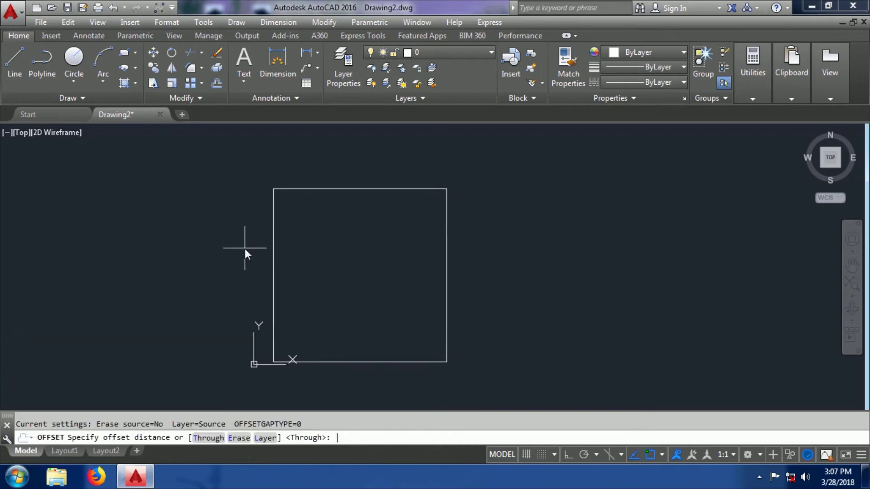
{"action": "type", "text": "50"}
{"action": "key", "text": "Return"}
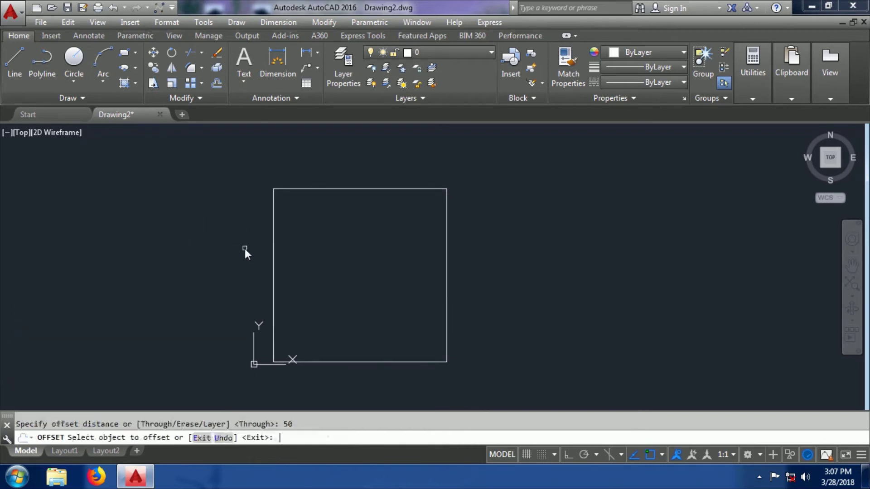
{"action": "left_click", "coordinate": [353, 189]}
{"action": "left_click", "coordinate": [352, 205]}
{"action": "key", "text": "Escape"}
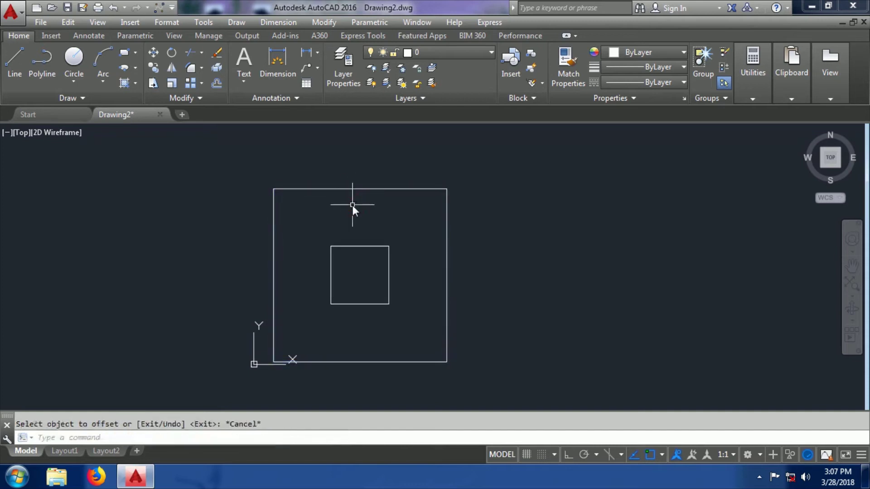
{"action": "left_click", "coordinate": [353, 205]}
{"action": "left_click", "coordinate": [306, 313]}
{"action": "key", "text": "Delete"}
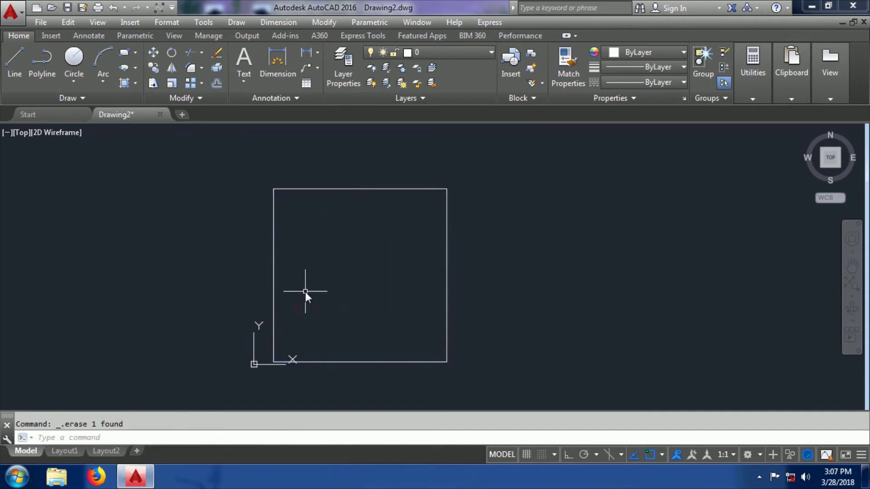
- Offset the rectangle 5 units inward
{"action": "type", "text": "o"}
{"action": "key", "text": "Return"}
{"action": "type", "text": "5"}
{"action": "key", "text": "Return"}
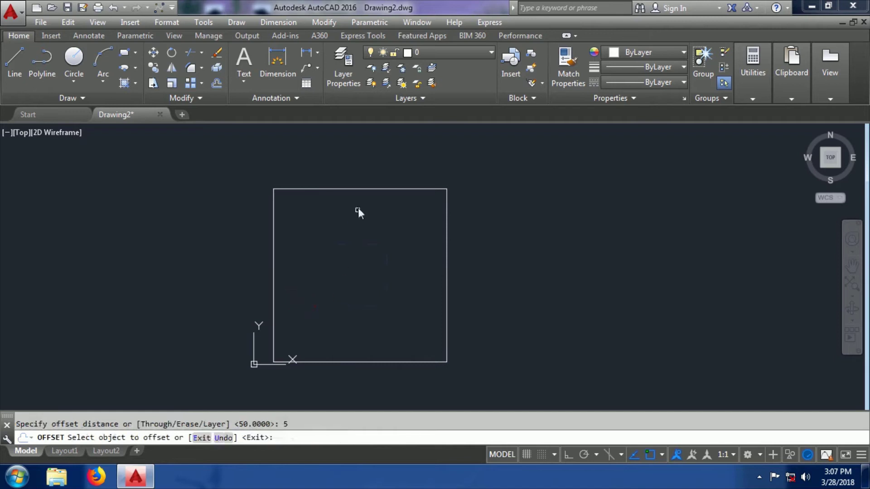
{"action": "left_click", "coordinate": [360, 189]}
{"action": "left_click", "coordinate": [359, 209]}
{"action": "key", "text": "Escape"}
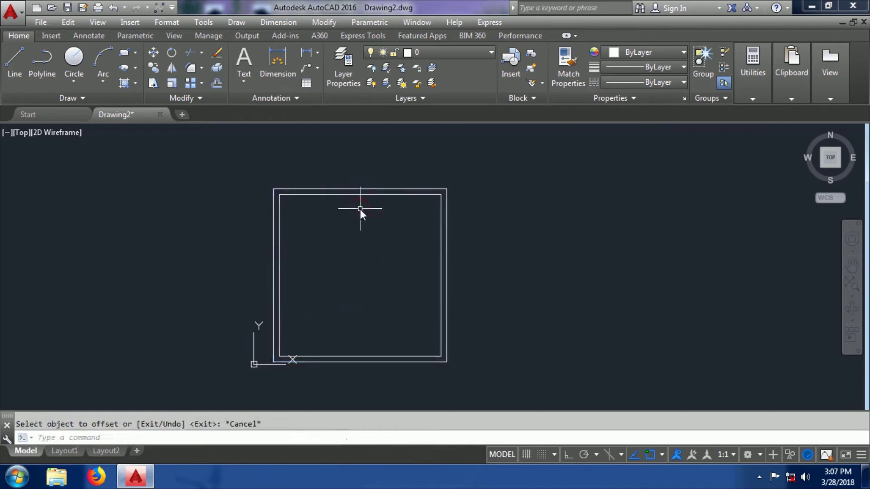
- Explode both rectangles into separate lines
{"action": "type", "text": "x"}
{"action": "key", "text": "Return"}
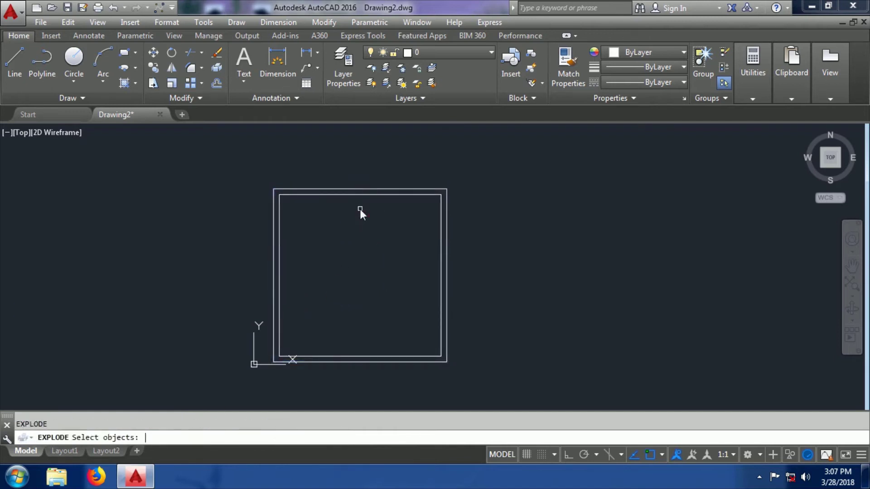
{"action": "left_click", "coordinate": [529, 150]}
{"action": "left_click", "coordinate": [393, 283]}
{"action": "key", "text": "Return"}
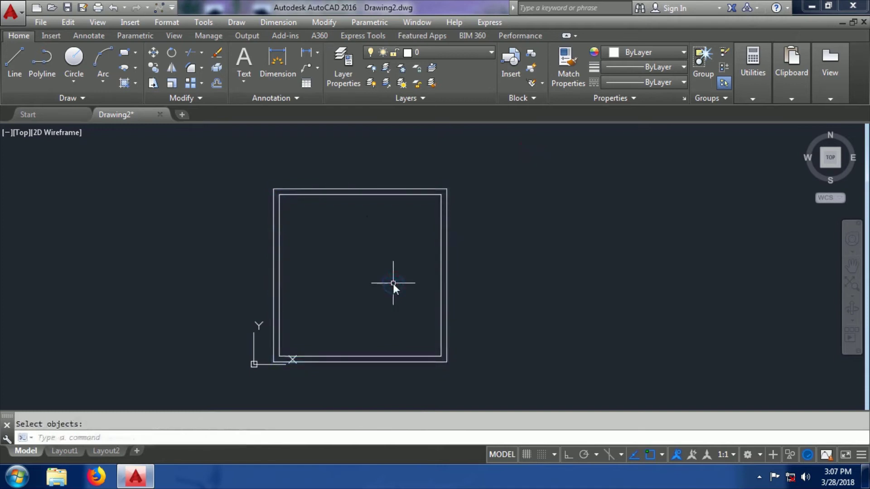
- Divide the inner rectangle's top line into 3 segments
{"action": "type", "text": "DIV"}
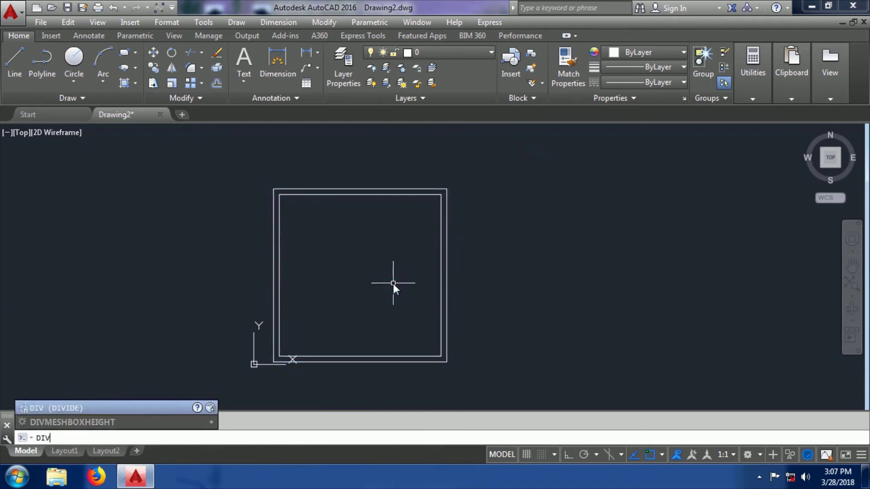
{"action": "key", "text": "Return"}
{"action": "left_click", "coordinate": [373, 196]}
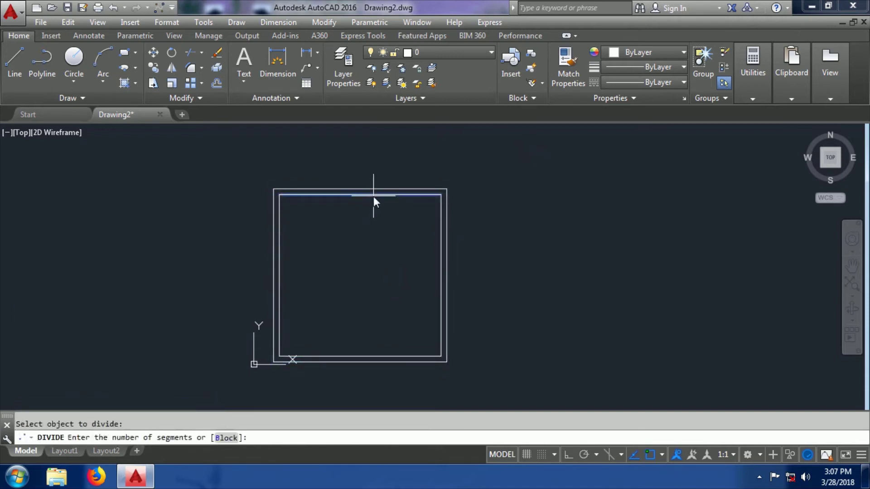
{"action": "type", "text": "3"}
{"action": "key", "text": "Return"}
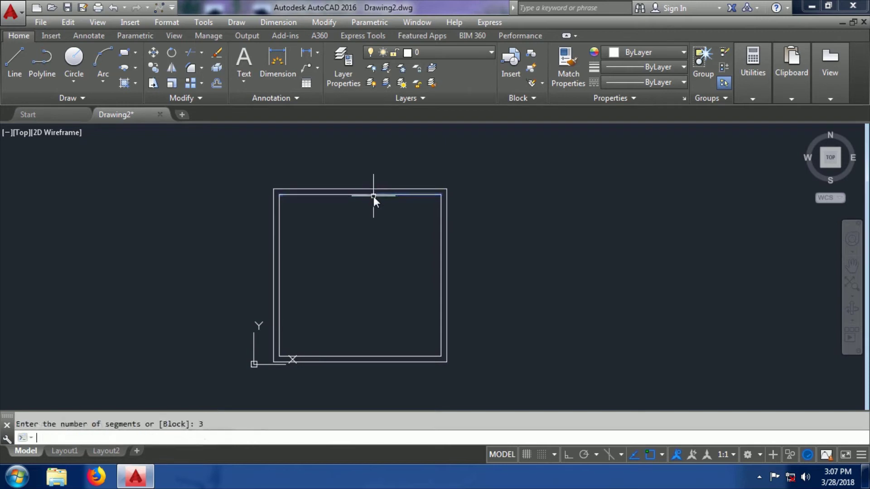
- Set the point style to the circled-X marker so the division nodes show
{"action": "left_click", "coordinate": [166, 22]}
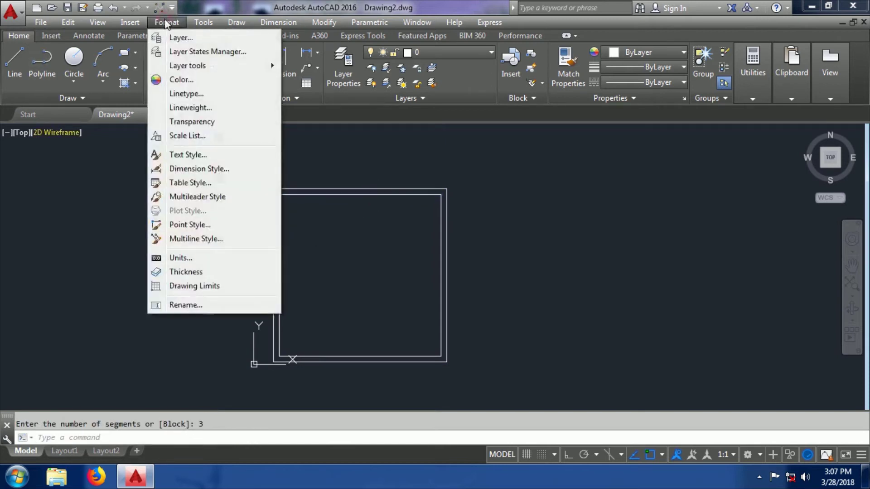
{"action": "left_click", "coordinate": [190, 225]}
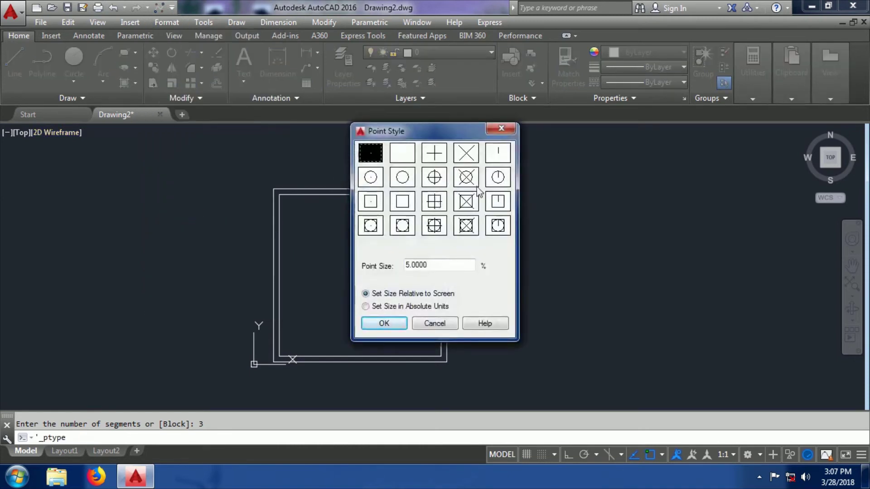
{"action": "left_click", "coordinate": [466, 177]}
{"action": "left_click", "coordinate": [390, 324]}
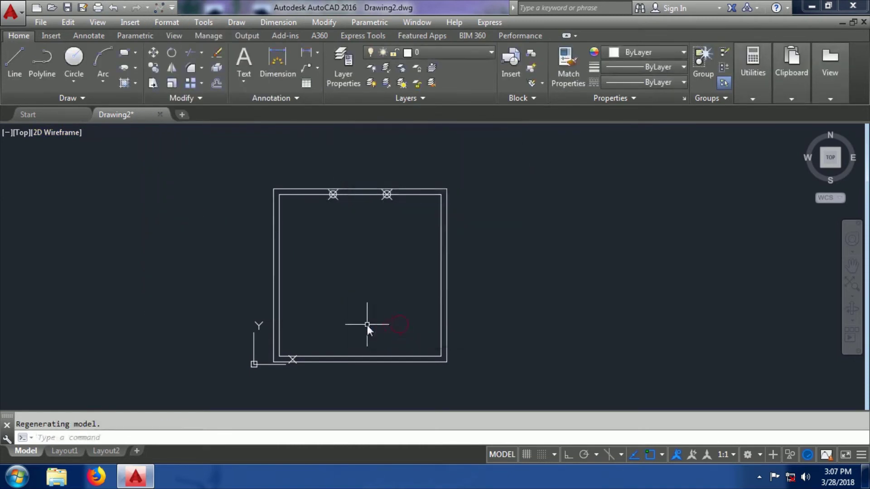
- Draw two vertical divider lines down from the top-edge nodes
{"action": "left_click", "coordinate": [15, 59]}
{"action": "left_click", "coordinate": [331, 202]}
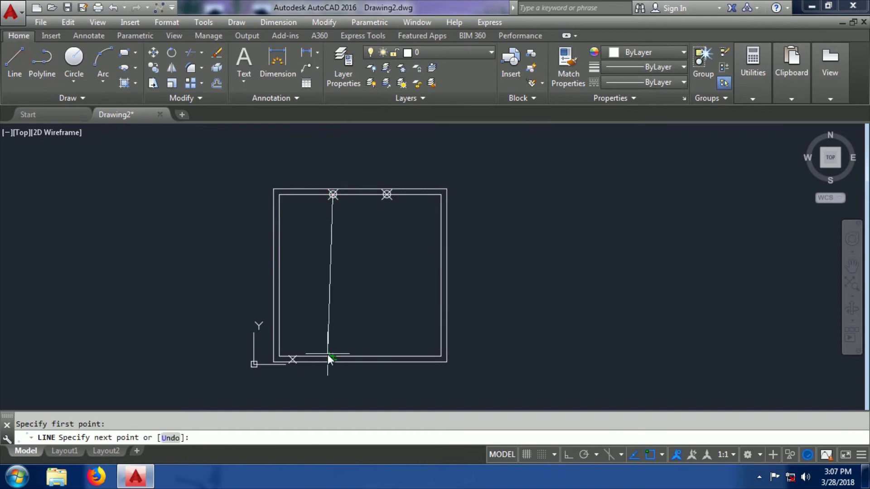
{"action": "left_click", "coordinate": [332, 354]}
{"action": "key", "text": "Return"}
{"action": "key", "text": "Return"}
{"action": "left_click", "coordinate": [389, 198]}
{"action": "left_click", "coordinate": [394, 358]}
{"action": "key", "text": "Escape"}
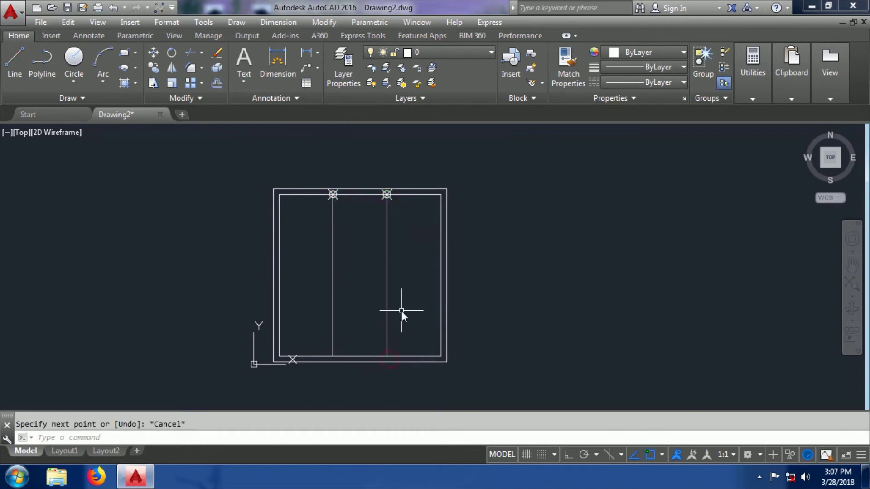
- Offset the inner rectangle and the dividers by 5 to form double lines
{"action": "type", "text": "o"}
{"action": "key", "text": "Return"}
{"action": "type", "text": "5"}
{"action": "key", "text": "Return"}
{"action": "left_click", "coordinate": [278, 279]}
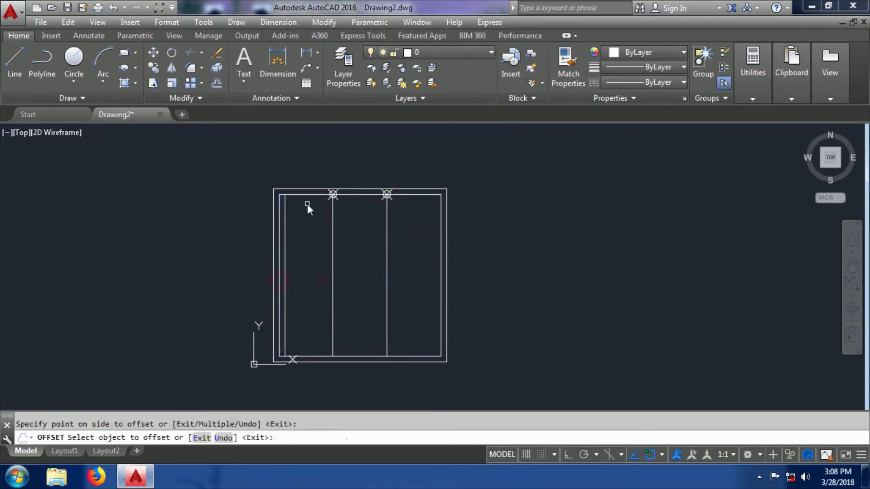
{"action": "left_click", "coordinate": [319, 200]}
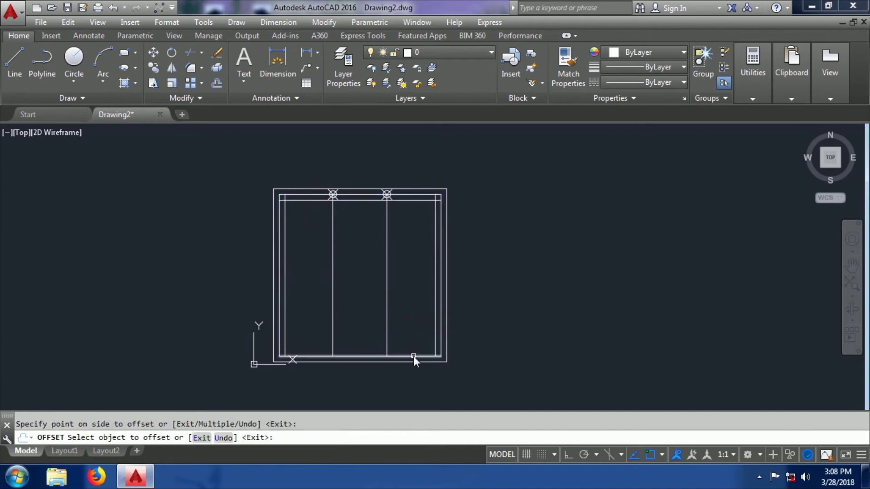
{"action": "left_click", "coordinate": [385, 276]}
{"action": "left_click", "coordinate": [398, 265]}
{"action": "left_click", "coordinate": [387, 274]}
{"action": "left_click", "coordinate": [376, 279]}
{"action": "left_click", "coordinate": [333, 285]}
{"action": "left_click", "coordinate": [340, 287]}
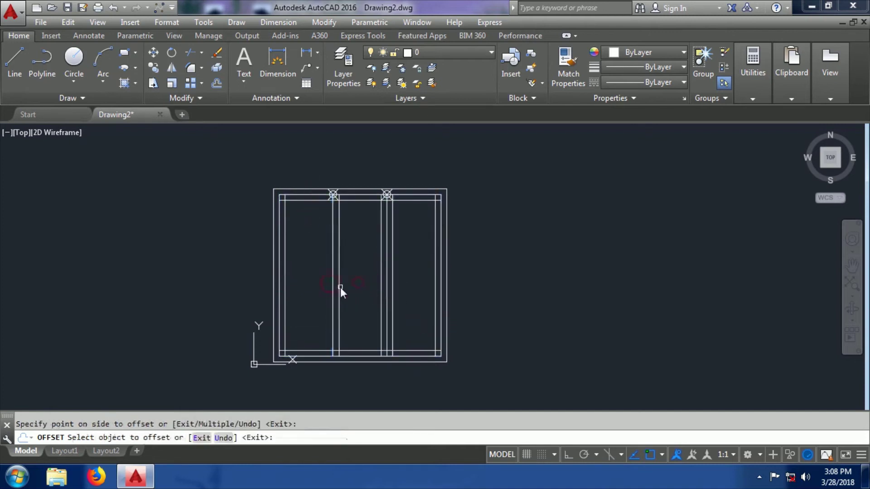
{"action": "left_click", "coordinate": [333, 290]}
{"action": "left_click", "coordinate": [309, 292]}
{"action": "key", "text": "Escape"}
{"action": "left_click", "coordinate": [310, 147]}
- Erase the node markers and four extra inner lines, then select two surplus dividers
{"action": "left_click", "coordinate": [412, 238]}
{"action": "key", "text": "Delete"}
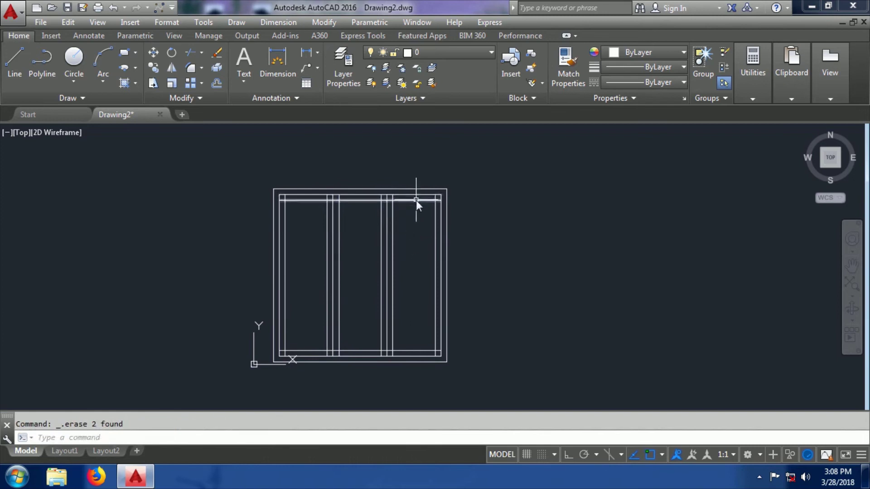
{"action": "left_click", "coordinate": [416, 196]}
{"action": "left_click", "coordinate": [440, 263]}
{"action": "left_click", "coordinate": [365, 356]}
{"action": "left_click", "coordinate": [279, 295]}
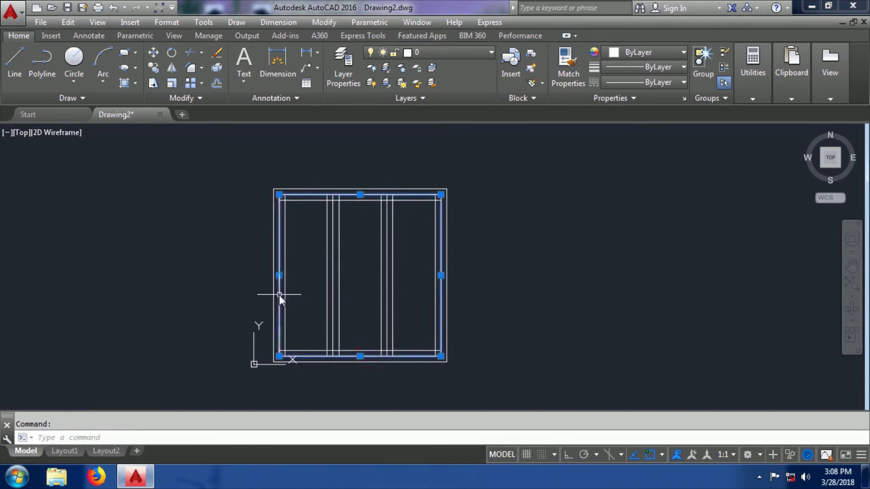
{"action": "key", "text": "Delete"}
{"action": "left_click", "coordinate": [330, 245]}
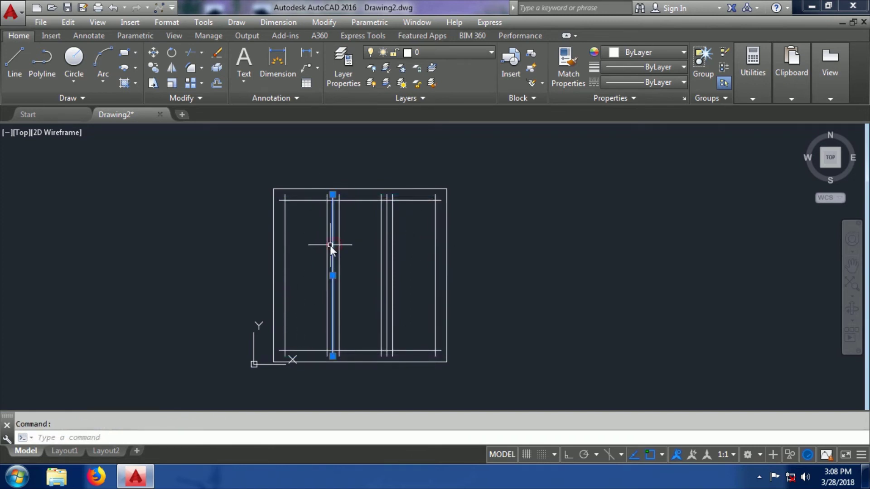
{"action": "left_click", "coordinate": [390, 251]}
{"action": "left_click", "coordinate": [384, 253]}
- Erase the two surplus divider lines
{"action": "key", "text": "Delete"}
{"action": "scroll", "coordinate": [312, 145], "scroll_direction": "up", "scroll_amount": 4}
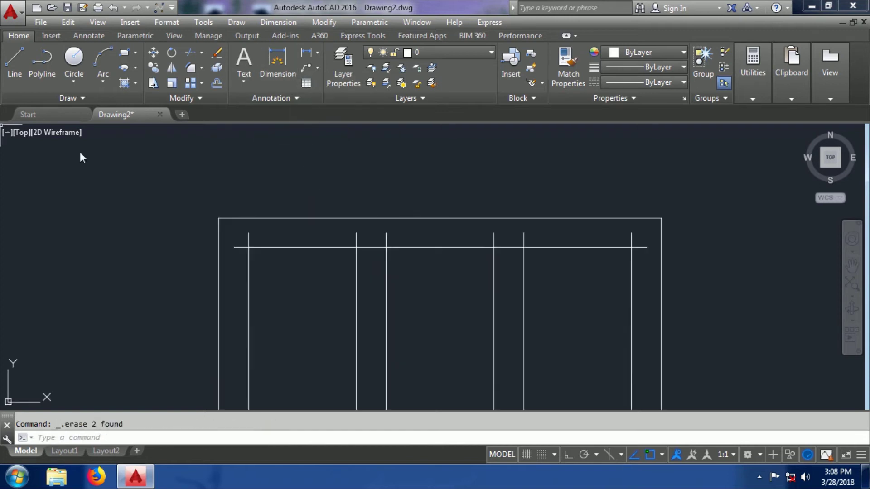
{"action": "scroll", "coordinate": [226, 190], "scroll_direction": "down", "scroll_amount": 6}
- Trim the stubs above the inner top edge and its overhanging end
{"action": "type", "text": "tr"}
{"action": "key", "text": "space"}
{"action": "key", "text": "space"}
{"action": "scroll", "coordinate": [215, 186], "scroll_direction": "up", "scroll_amount": 10}
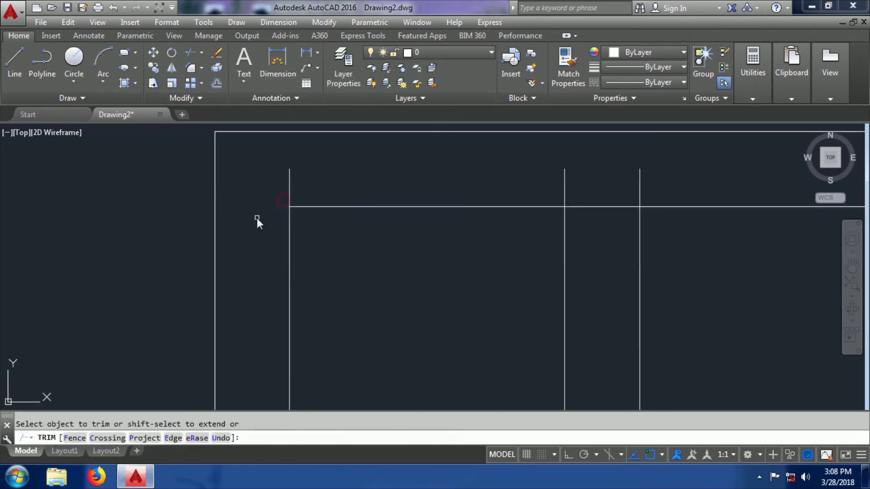
{"action": "left_click_drag", "start_coordinate": [659, 172], "coordinate": [591, 256]}
{"action": "scroll", "coordinate": [539, 177], "scroll_direction": "down", "scroll_amount": 2}
{"action": "left_click_drag", "start_coordinate": [605, 222], "coordinate": [598, 199]}
{"action": "scroll", "coordinate": [379, 194], "scroll_direction": "down", "scroll_amount": 3}
{"action": "scroll", "coordinate": [475, 344], "scroll_direction": "up", "scroll_amount": 5}
- Trim the remaining stubs at the lower right and near the top edge
{"action": "left_click_drag", "start_coordinate": [494, 256], "coordinate": [466, 281]}
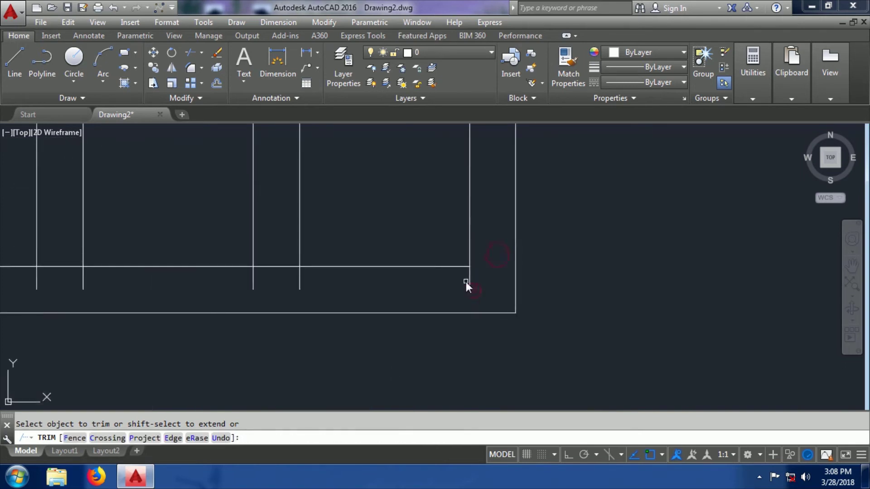
{"action": "left_click_drag", "start_coordinate": [371, 285], "coordinate": [296, 286]}
{"action": "left_click_drag", "start_coordinate": [104, 290], "coordinate": [59, 256]}
{"action": "scroll", "coordinate": [354, 300], "scroll_direction": "down", "scroll_amount": 4}
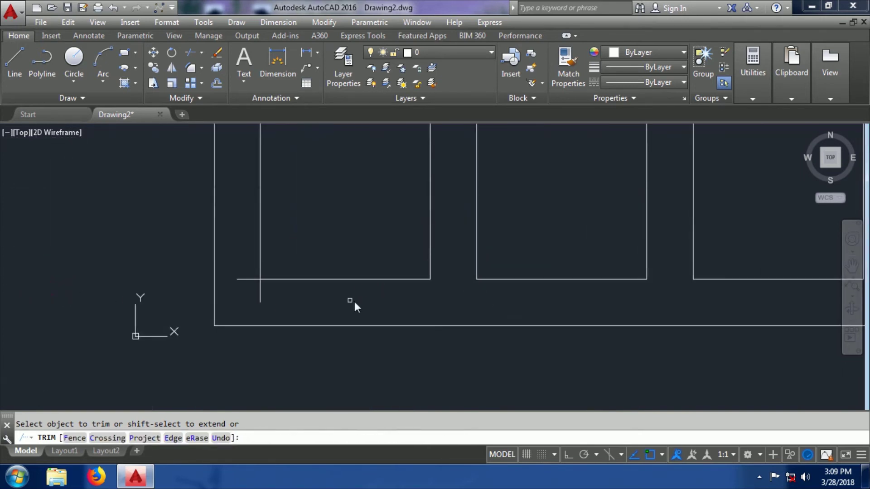
{"action": "left_click_drag", "start_coordinate": [162, 292], "coordinate": [208, 256]}
{"action": "scroll", "coordinate": [213, 290], "scroll_direction": "down", "scroll_amount": 6}
{"action": "scroll", "coordinate": [326, 262], "scroll_direction": "up", "scroll_amount": 2}
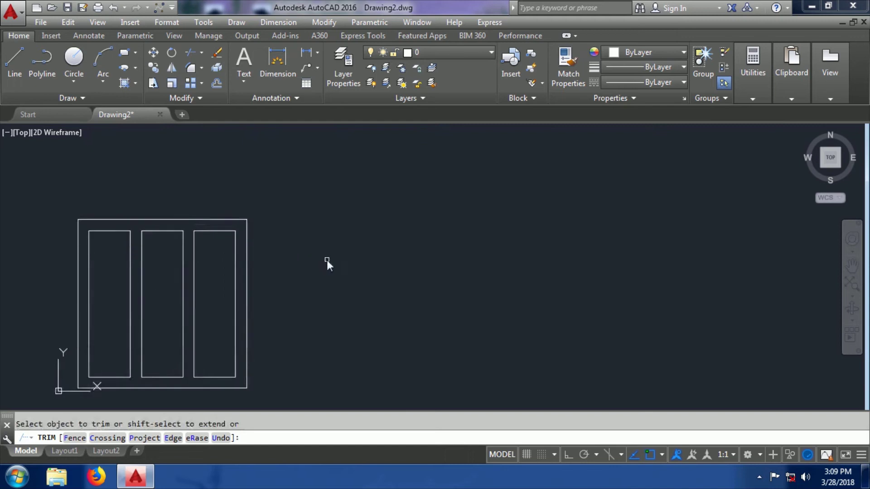
{"action": "key", "text": "Escape"}
{"action": "key", "text": "Escape"}
- Pan and zoom to centre the window frame in view
{"action": "middle_click_drag", "start_coordinate": [165, 262], "coordinate": [279, 217]}
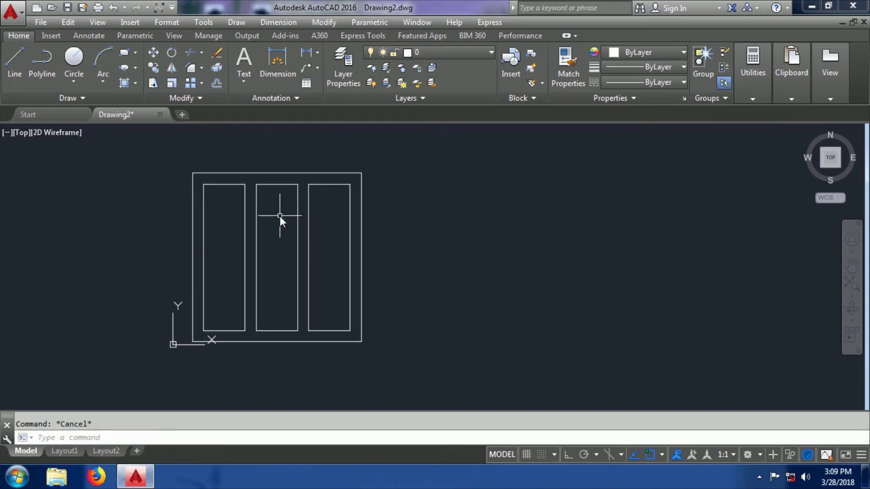
{"action": "scroll", "coordinate": [281, 217], "scroll_direction": "down", "scroll_amount": 4}
{"action": "scroll", "coordinate": [268, 271], "scroll_direction": "up", "scroll_amount": 4}
{"action": "middle_click_drag", "start_coordinate": [267, 271], "coordinate": [282, 375]}
{"action": "scroll", "coordinate": [322, 266], "scroll_direction": "down", "scroll_amount": 4}
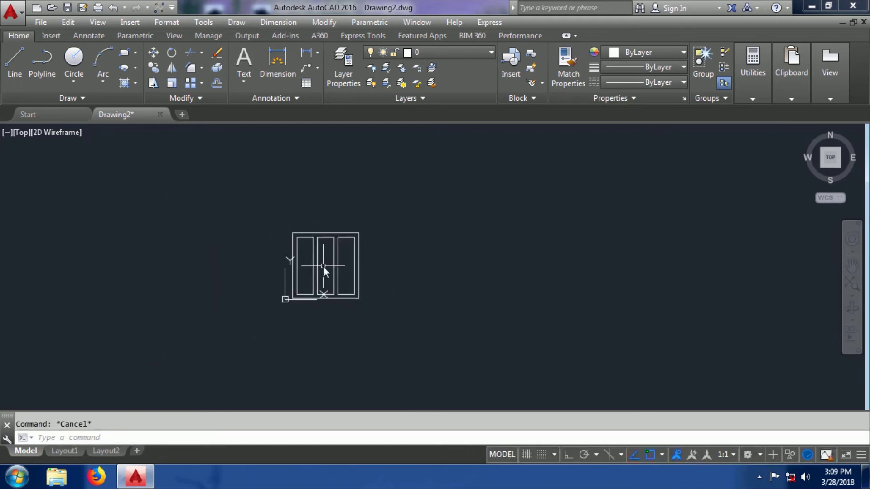
{"action": "scroll", "coordinate": [325, 267], "scroll_direction": "up", "scroll_amount": 2}
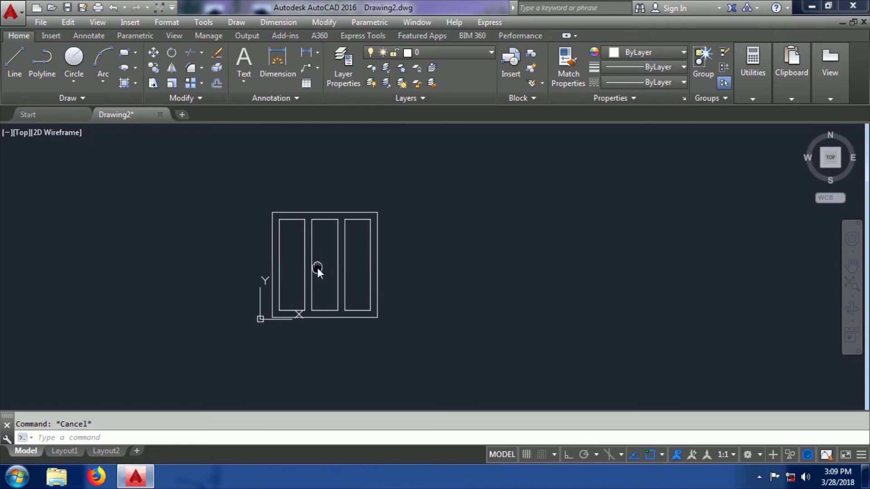
{"action": "middle_click_drag", "start_coordinate": [317, 268], "coordinate": [187, 238]}
{"action": "scroll", "coordinate": [187, 238], "scroll_direction": "up", "scroll_amount": 2}
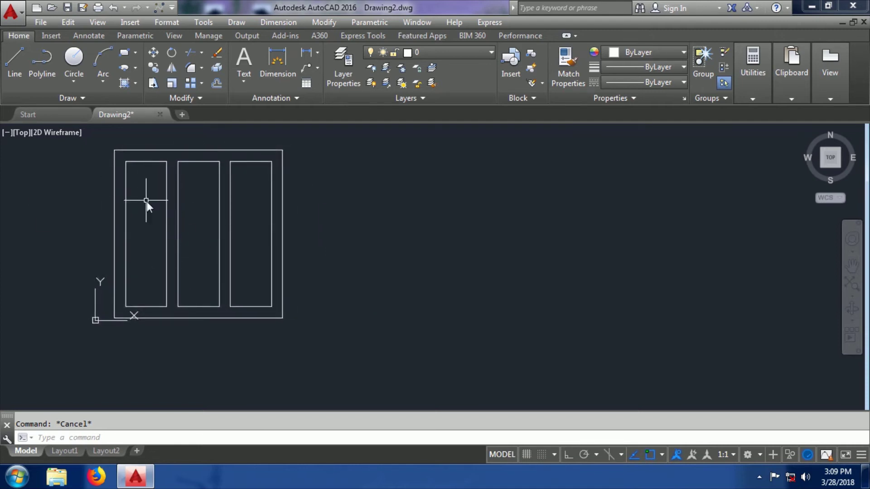
{"action": "middle_click_drag", "start_coordinate": [147, 202], "coordinate": [130, 230]}
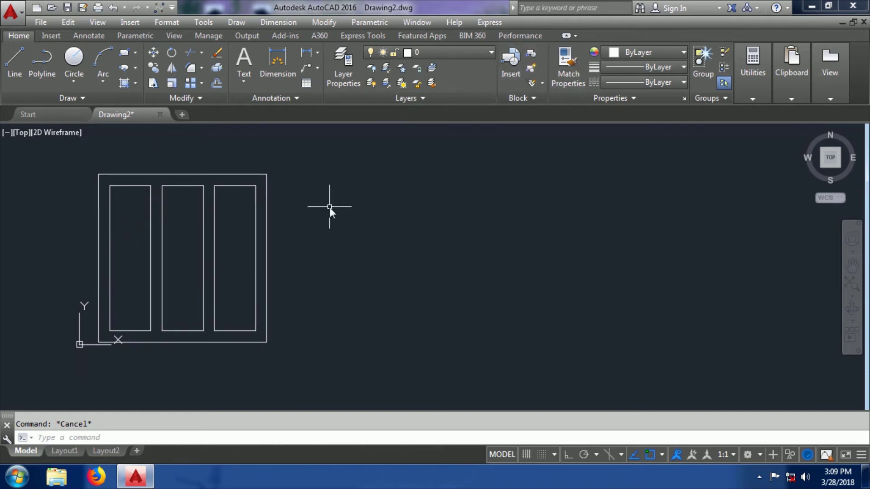
- Define block w3 from the window's 16 objects, based at the window's bottom midpoint
{"action": "type", "text": "B"}
{"action": "key", "text": "Return"}
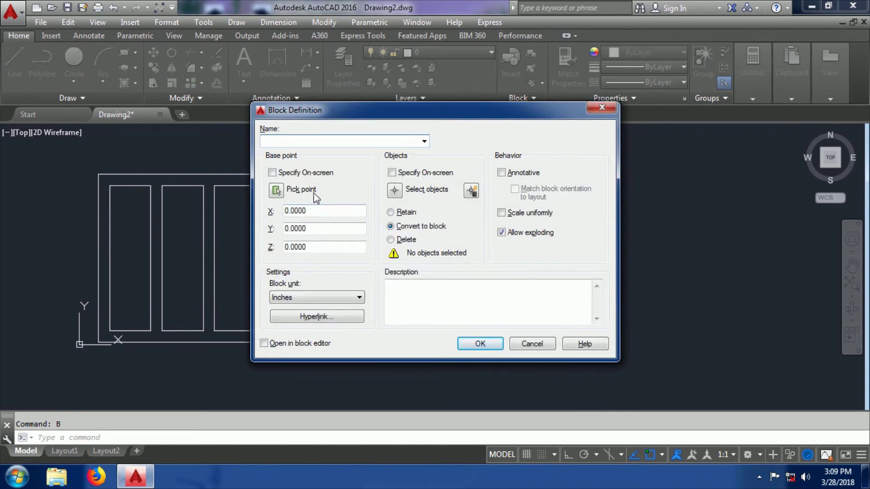
{"action": "type", "text": "w3"}
{"action": "left_click", "coordinate": [275, 190]}
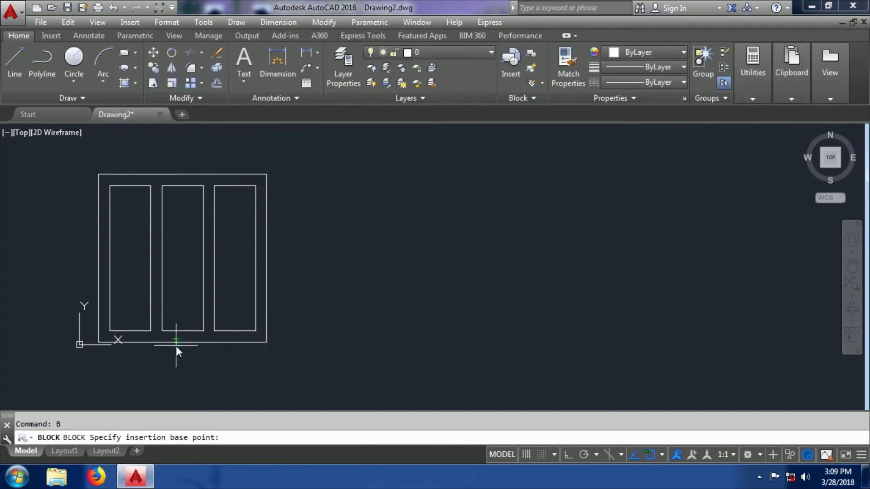
{"action": "left_click", "coordinate": [178, 346]}
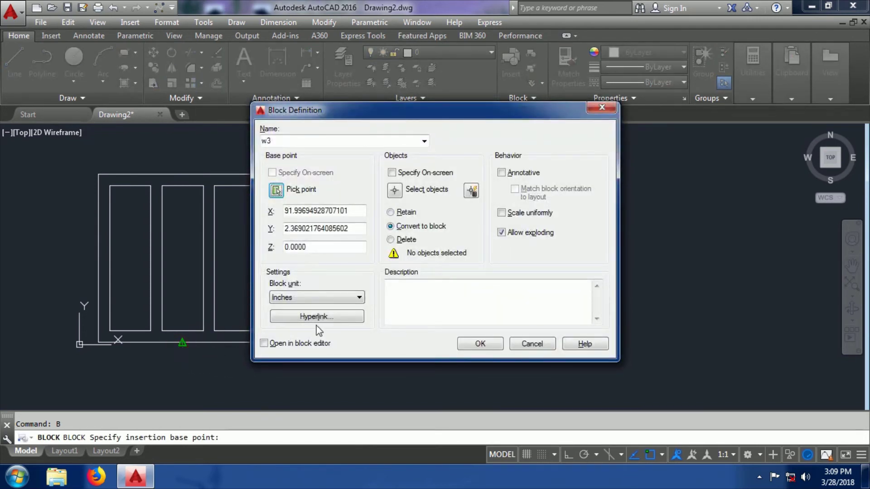
{"action": "left_click", "coordinate": [401, 192]}
{"action": "left_click", "coordinate": [375, 164]}
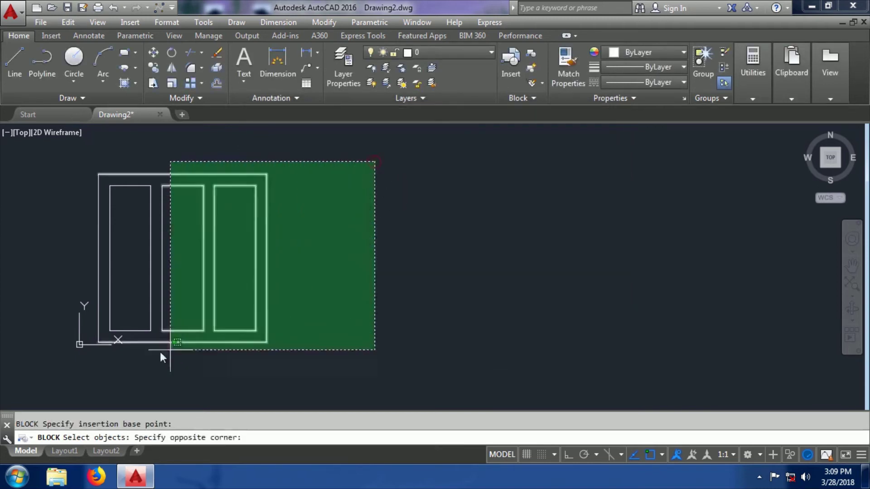
{"action": "left_click", "coordinate": [75, 369]}
{"action": "key", "text": "Return"}
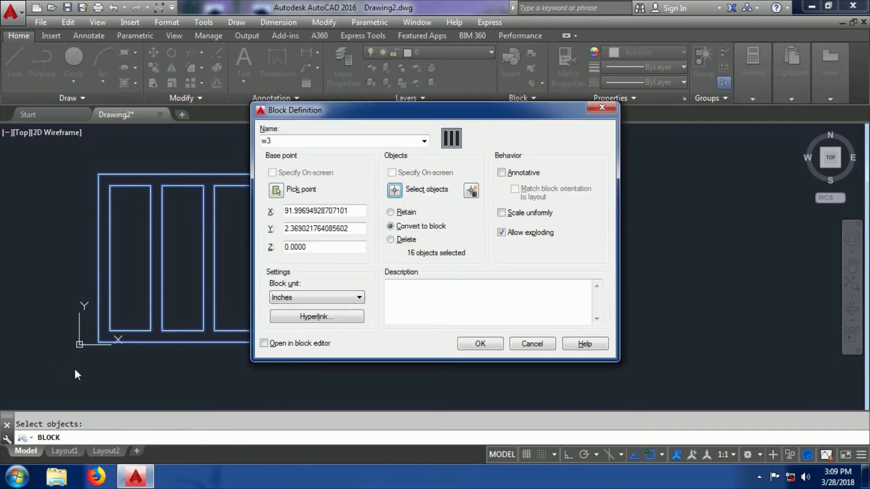
{"action": "left_click", "coordinate": [403, 302]}
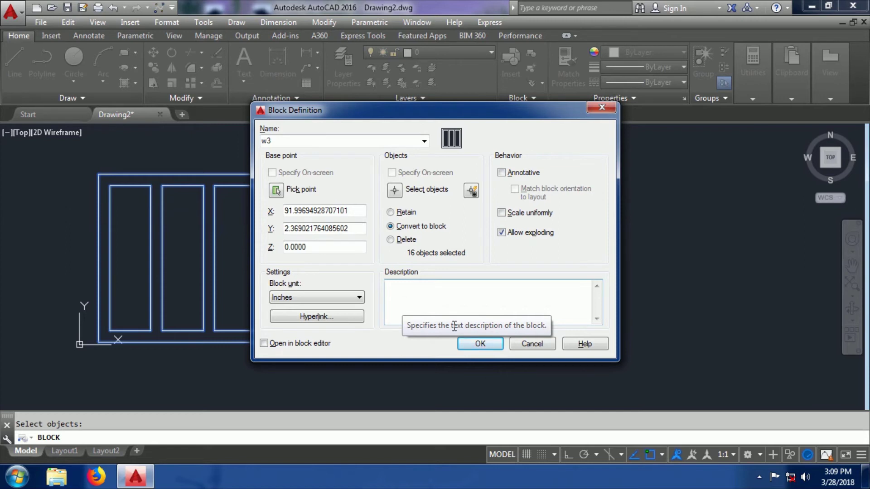
{"action": "left_click", "coordinate": [461, 343]}
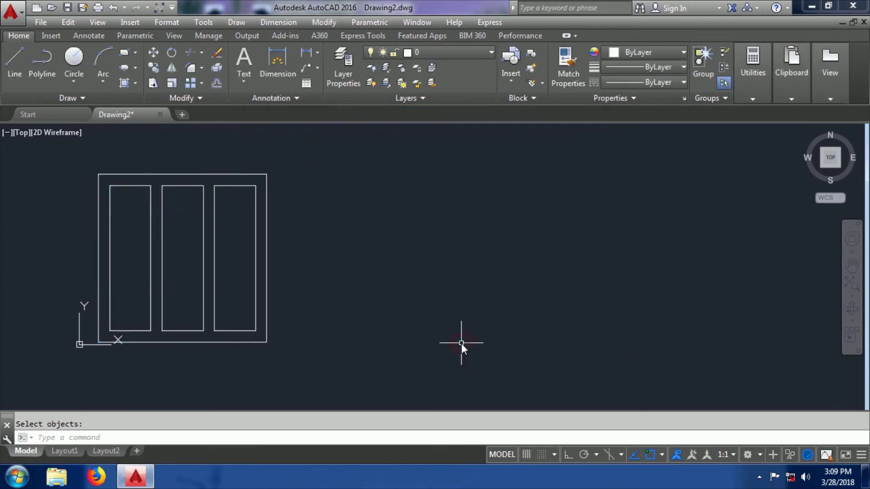
- Erase the w3 block from Drawing2
{"action": "middle_click_drag", "start_coordinate": [238, 302], "coordinate": [301, 296]}
{"action": "left_click", "coordinate": [356, 224]}
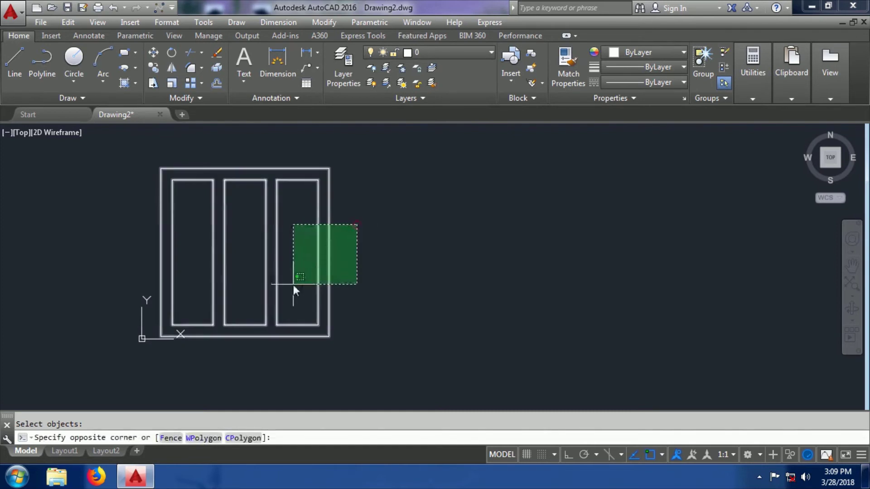
{"action": "left_click", "coordinate": [292, 284]}
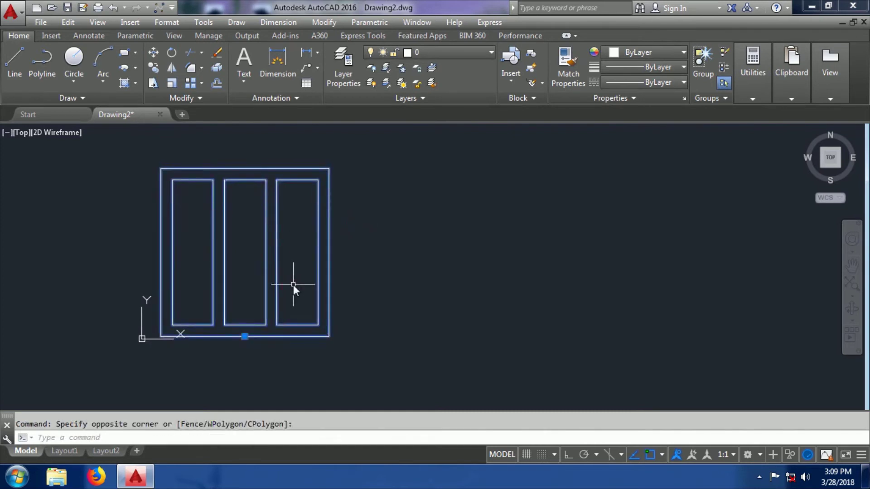
{"action": "key", "text": "Delete"}
{"action": "scroll", "coordinate": [234, 307], "scroll_direction": "up", "scroll_amount": 2}
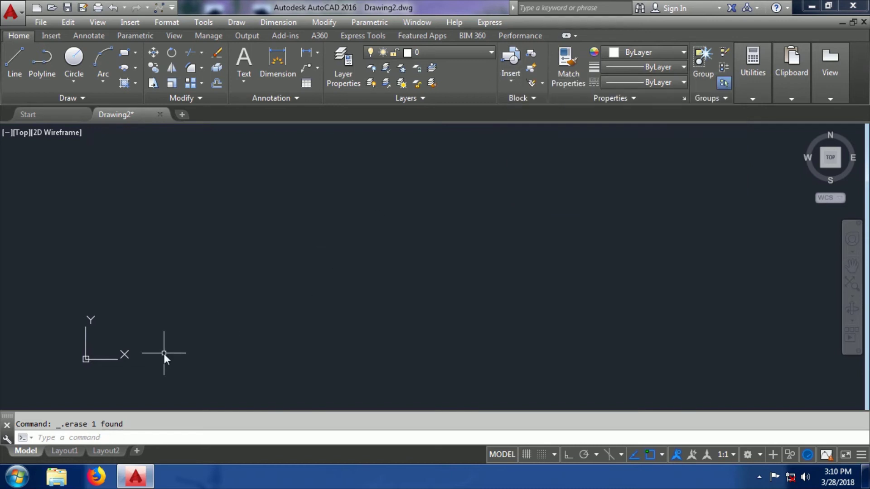
- Insert two copies of the w3 block side by side in Drawing2 with INSERT
{"action": "type", "text": "I"}
{"action": "key", "text": "Return"}
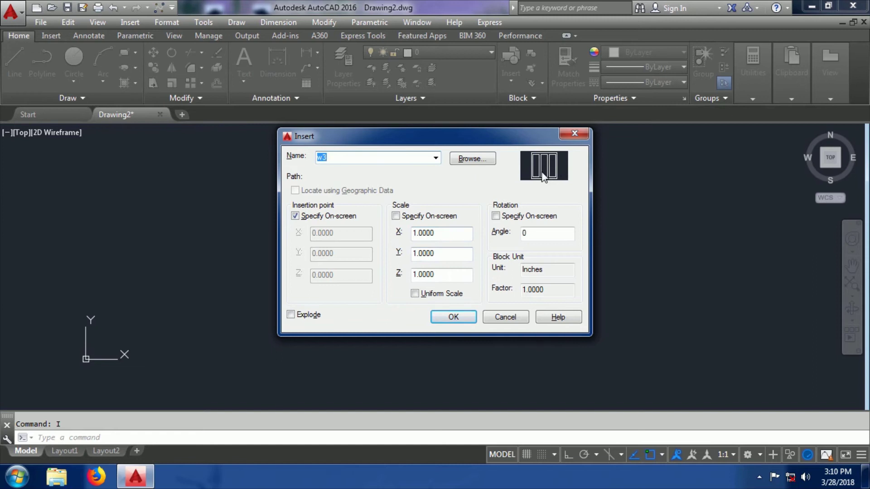
{"action": "left_click", "coordinate": [436, 158]}
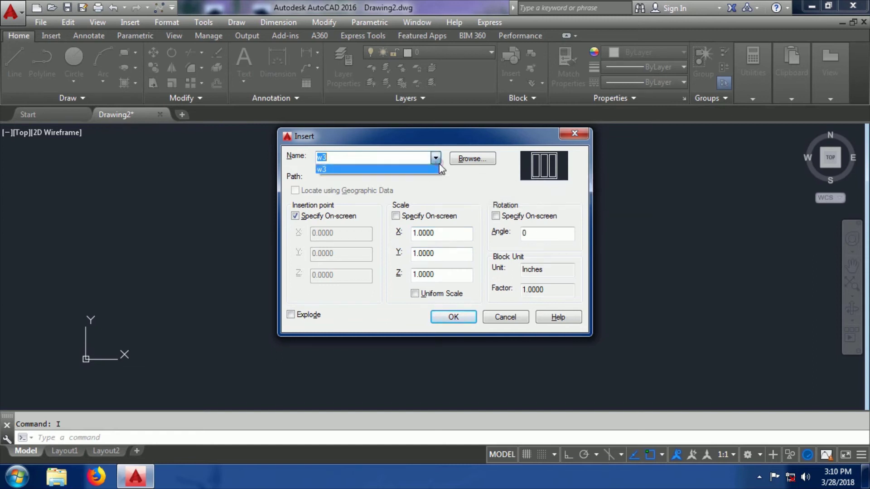
{"action": "left_click", "coordinate": [454, 319]}
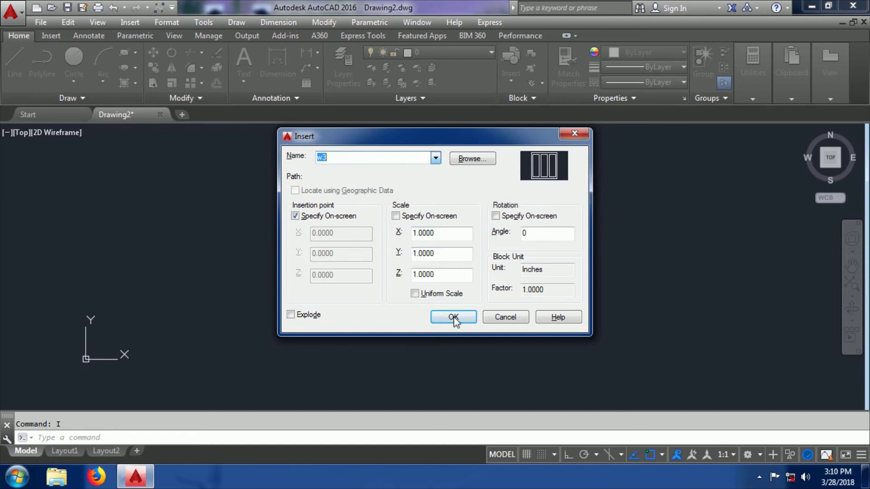
{"action": "left_click", "coordinate": [454, 318]}
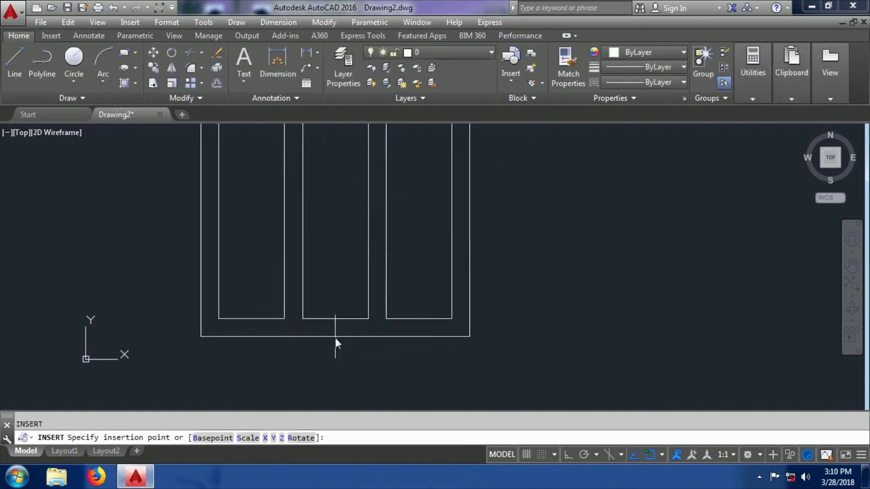
{"action": "left_click", "coordinate": [369, 388]}
{"action": "scroll", "coordinate": [356, 338], "scroll_direction": "down", "scroll_amount": 4}
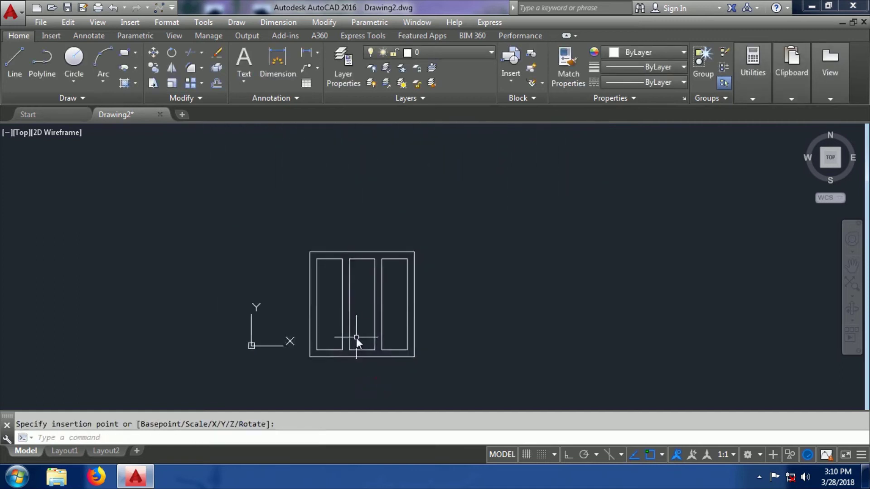
{"action": "key", "text": "Return"}
{"action": "left_click", "coordinate": [453, 316]}
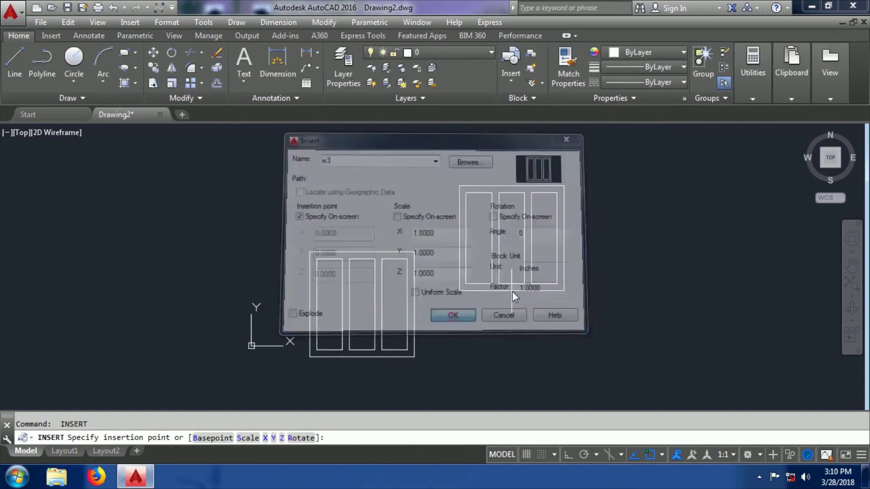
{"action": "left_click", "coordinate": [534, 330]}
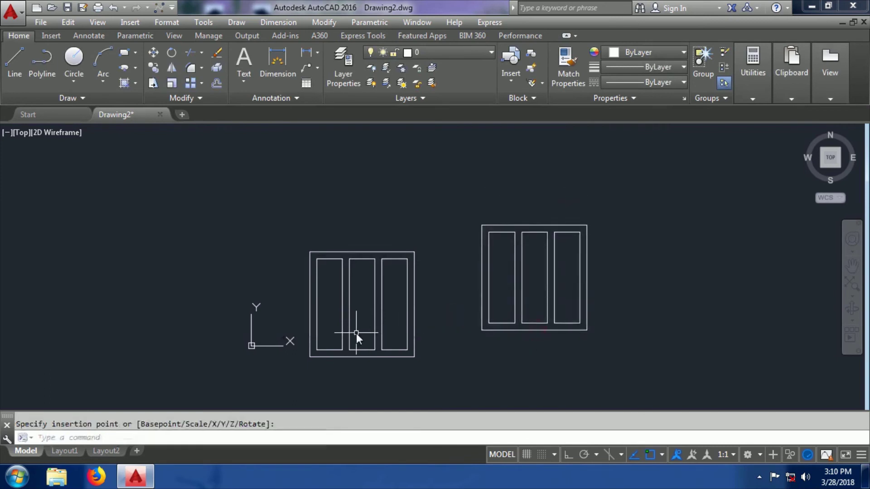
{"action": "middle_click_drag", "start_coordinate": [356, 333], "coordinate": [338, 303]}
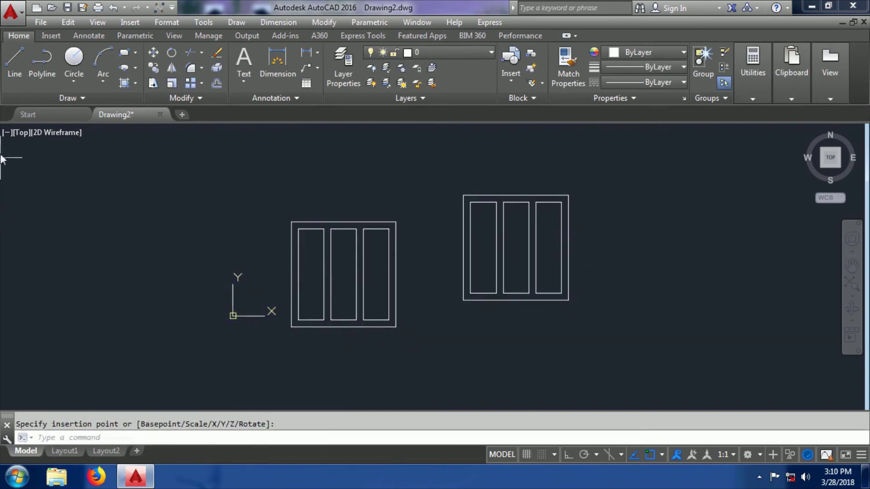
{"action": "left_click", "coordinate": [42, 22]}
{"action": "left_click", "coordinate": [55, 21]}
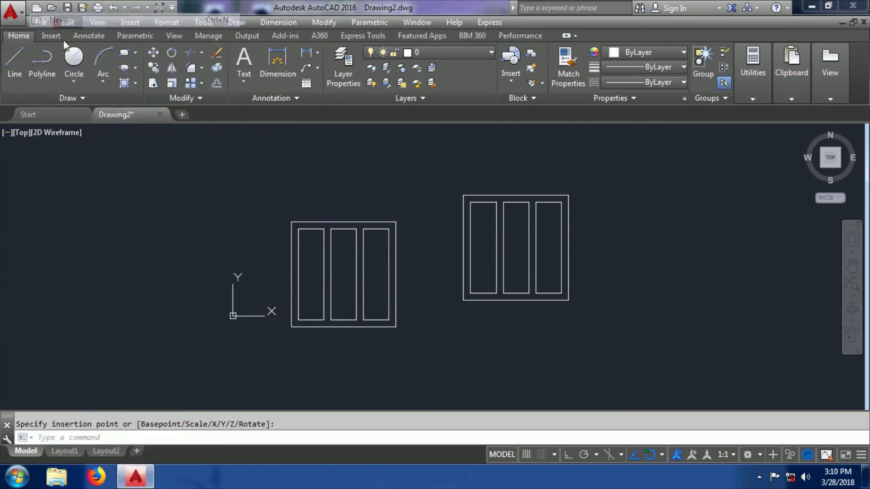
{"action": "left_click", "coordinate": [584, 355]}
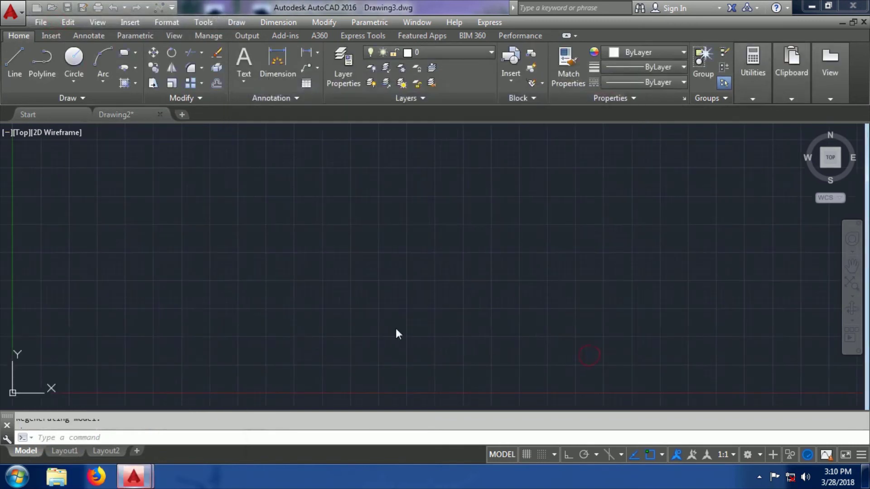
{"action": "type", "text": "I"}
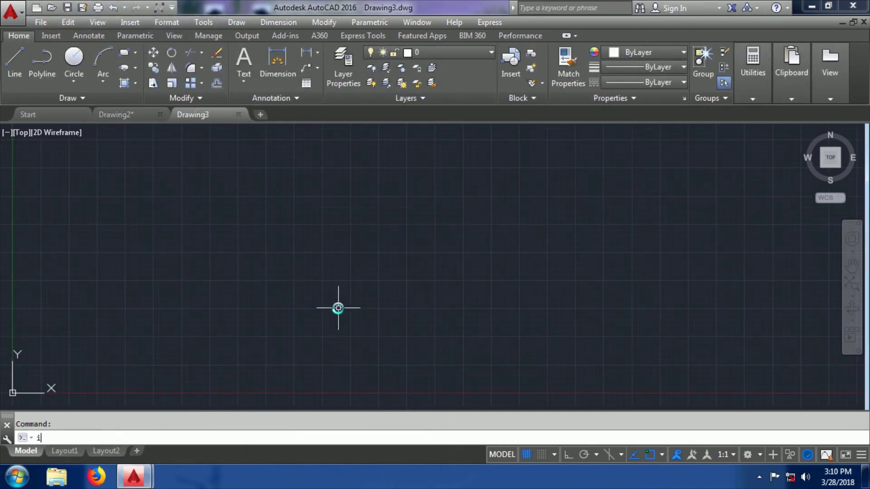
{"action": "key", "text": "Return"}
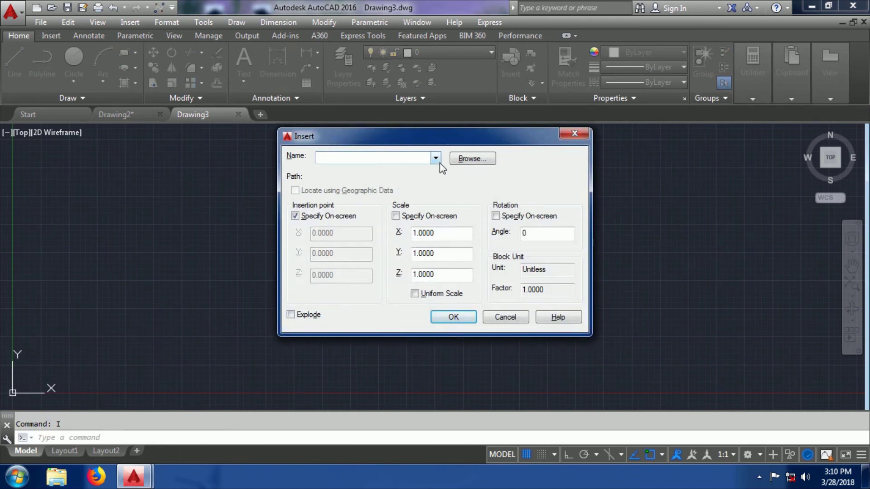
{"action": "left_click", "coordinate": [436, 159]}
{"action": "left_click", "coordinate": [435, 159]}
{"action": "left_click", "coordinate": [463, 316]}
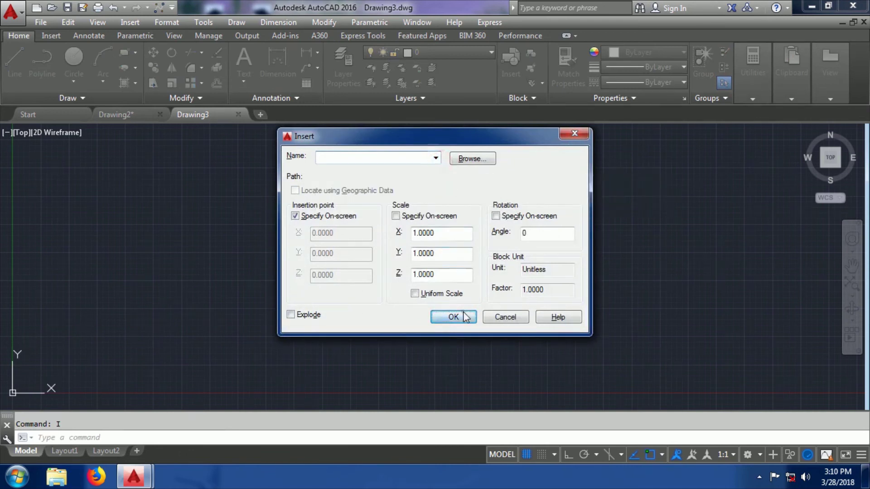
{"action": "left_click", "coordinate": [503, 238]}
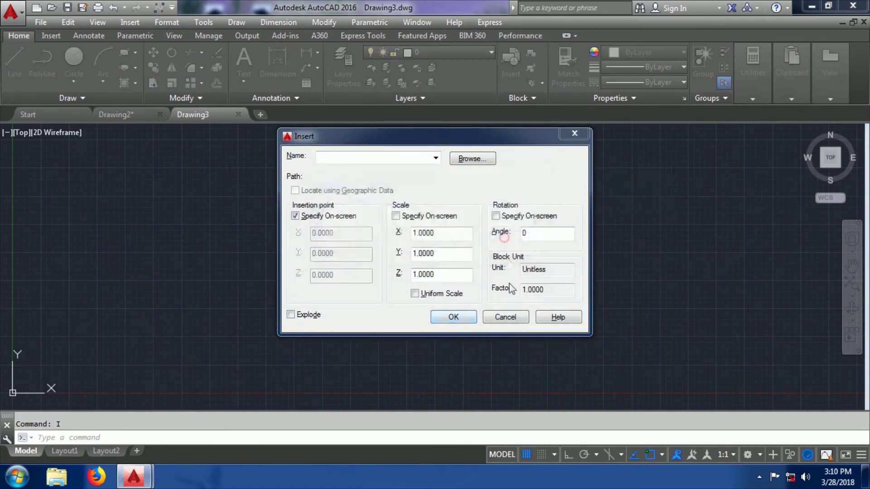
{"action": "left_click", "coordinate": [505, 317]}
{"action": "left_click", "coordinate": [863, 21]}
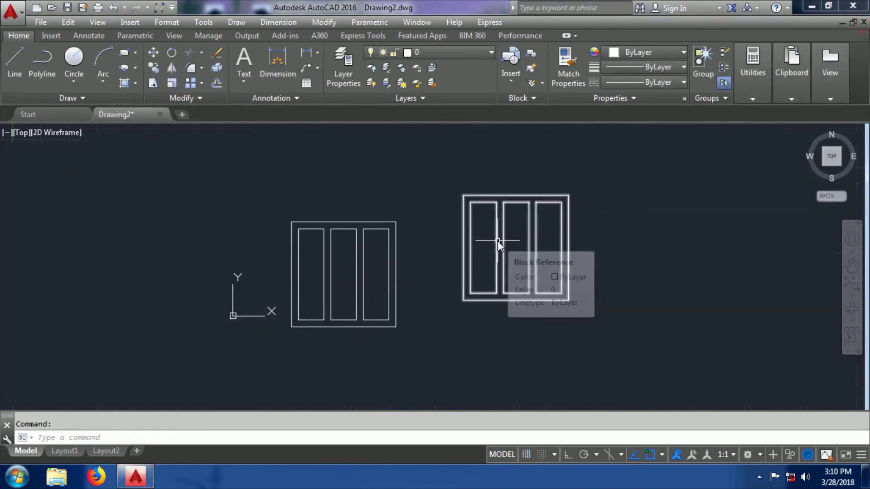
- Pan and zoom out the drawing, then show the Tools > Palettes submenu
{"action": "middle_click_drag", "start_coordinate": [477, 342], "coordinate": [430, 342]}
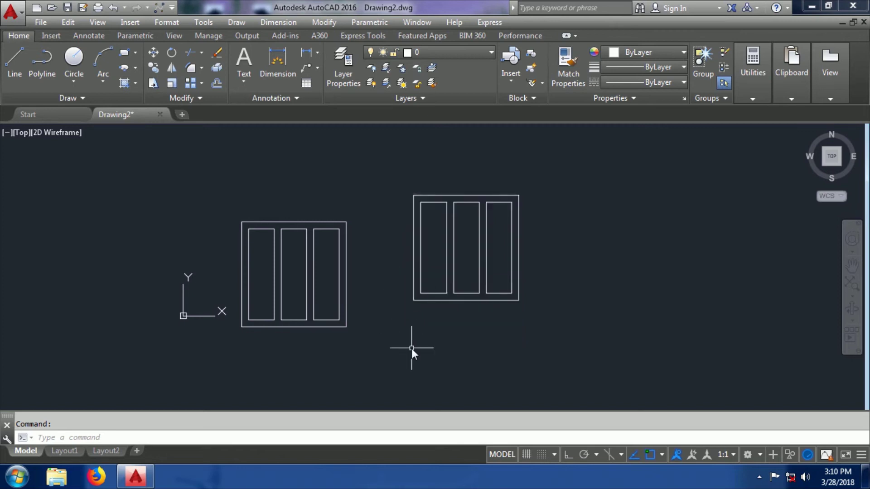
{"action": "middle_click_drag", "start_coordinate": [411, 349], "coordinate": [349, 304]}
{"action": "scroll", "coordinate": [348, 303], "scroll_direction": "down", "scroll_amount": 2}
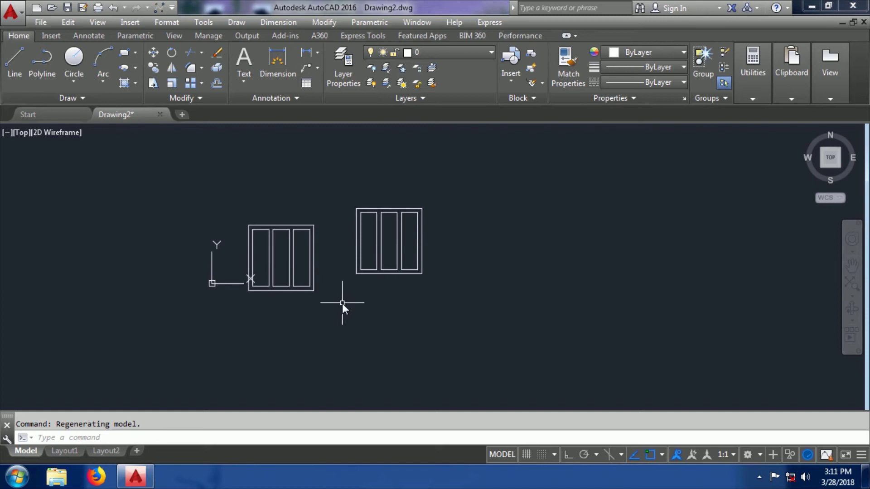
{"action": "left_click", "coordinate": [215, 23]}
{"action": "mouse_move", "coordinate": [217, 25]}
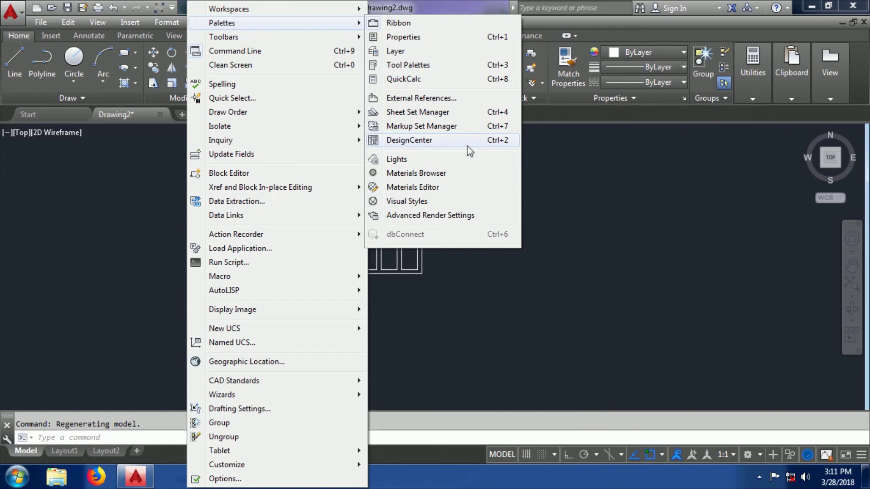
- Open DesignCenter with Ctrl+2, close it again, and pan the drawing
{"action": "left_click", "coordinate": [576, 173]}
{"action": "left_click", "coordinate": [530, 228]}
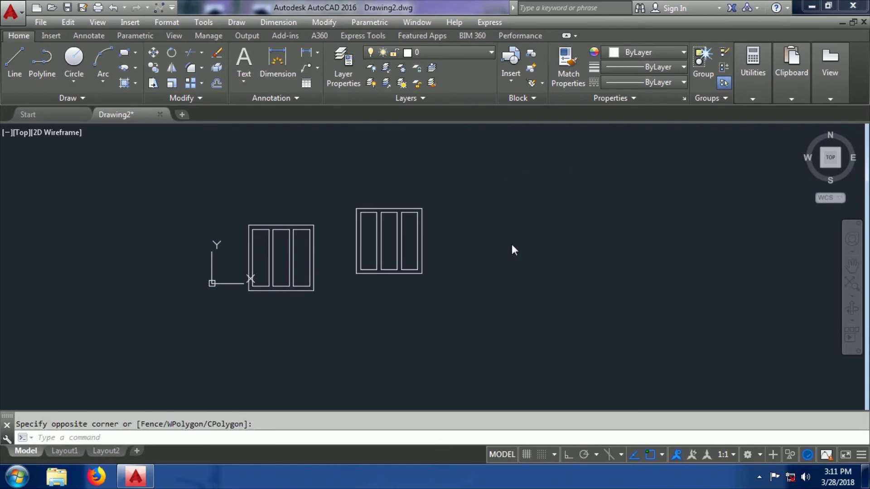
{"action": "key", "text": "ctrl+2"}
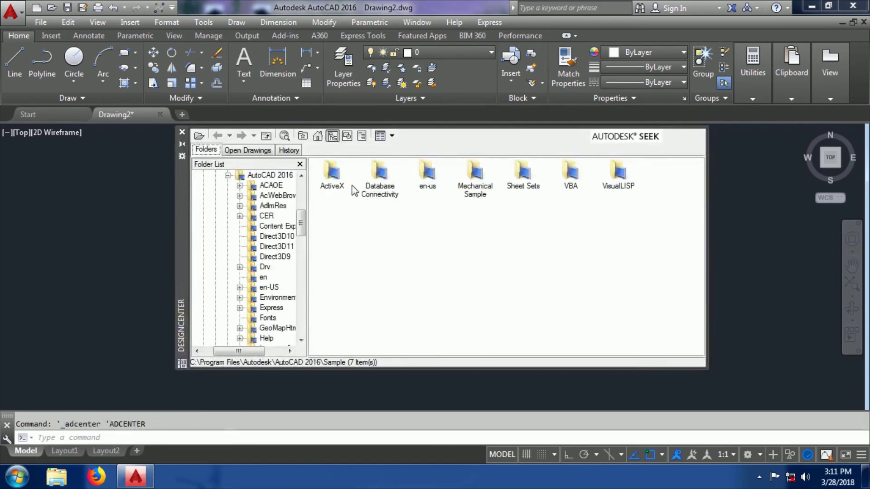
{"action": "left_click", "coordinate": [181, 132]}
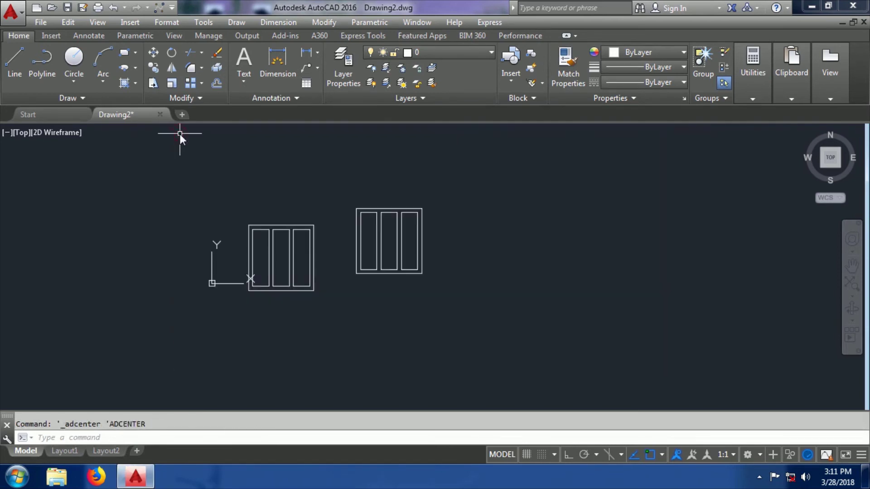
{"action": "middle_click_drag", "start_coordinate": [322, 223], "coordinate": [354, 212]}
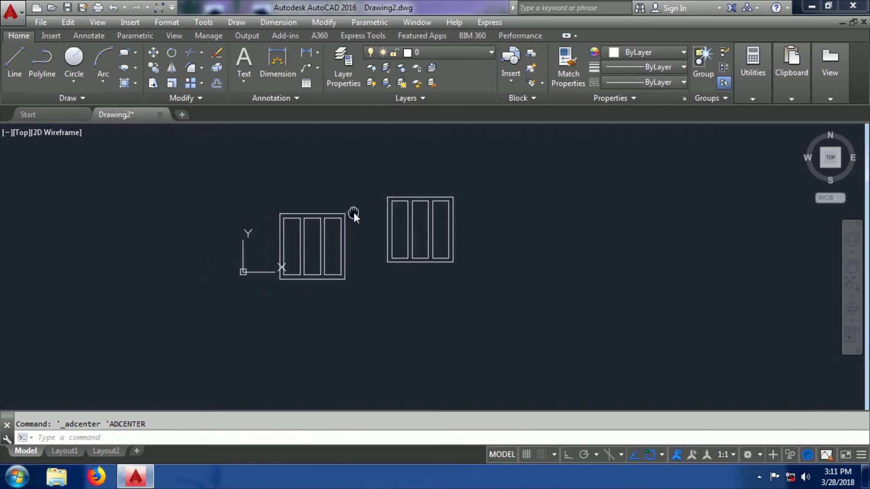
- Save the drawing as winnnnnnnnnnnnnn.dwg in Documents
{"action": "left_click", "coordinate": [43, 24]}
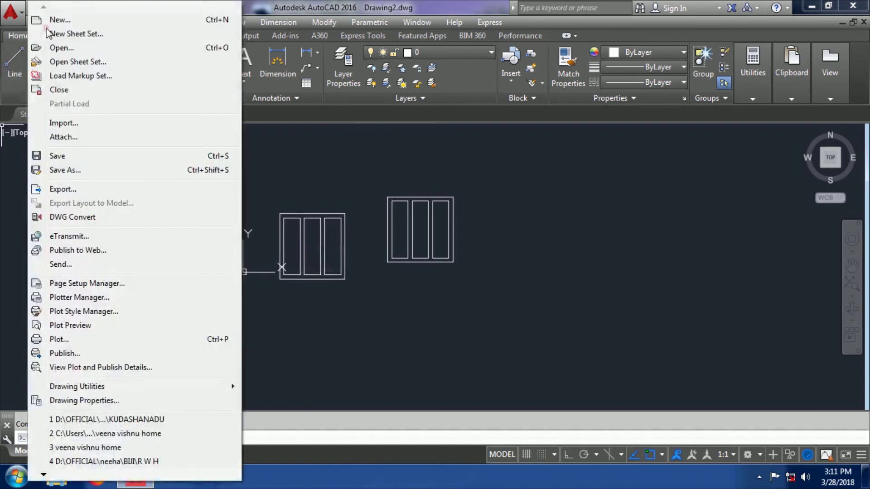
{"action": "left_click", "coordinate": [61, 170]}
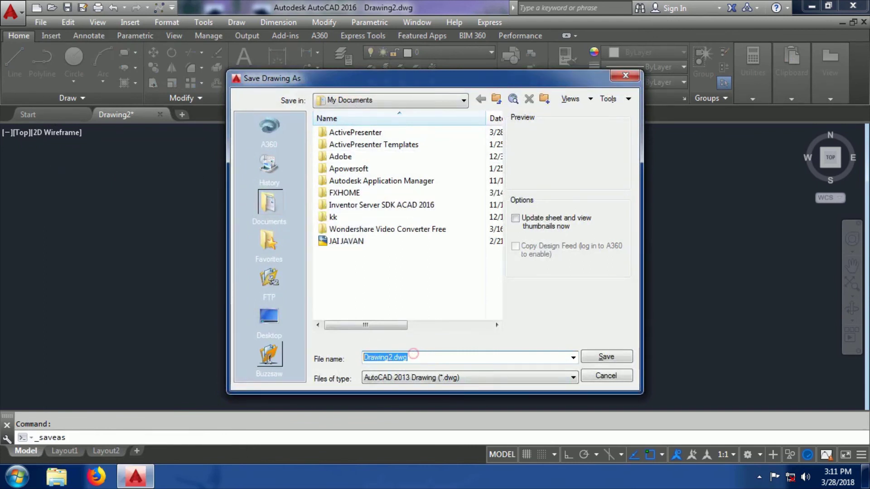
{"action": "type", "text": "win"}
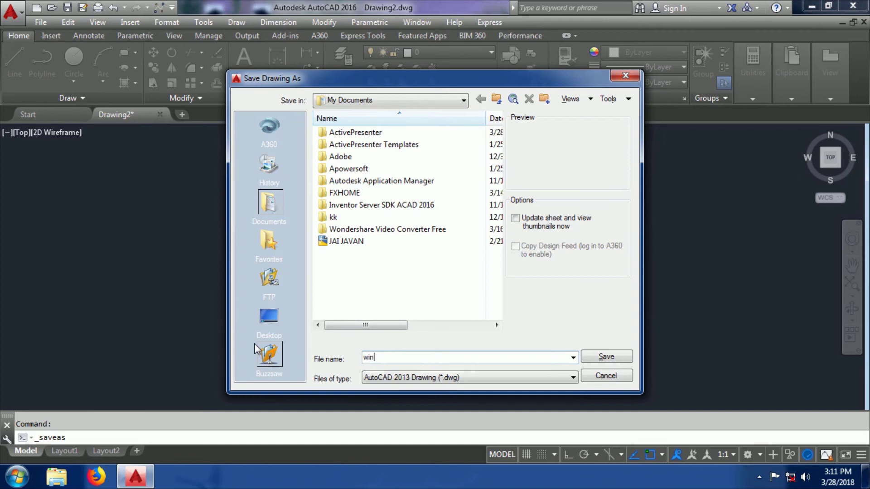
{"action": "type", "text": "nnnnnnnnnnnnn"}
{"action": "left_click", "coordinate": [597, 357]}
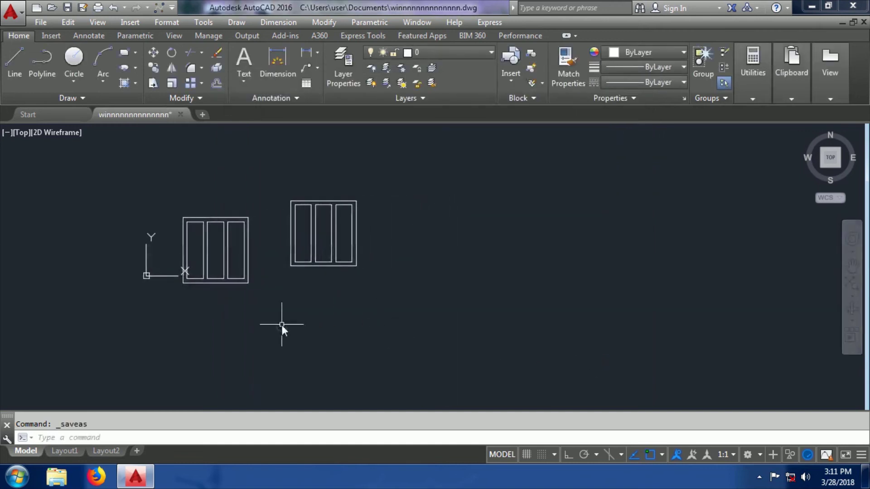
- Dismiss the Tools menu and open DesignCenter with Ctrl+2
{"action": "left_click", "coordinate": [210, 23]}
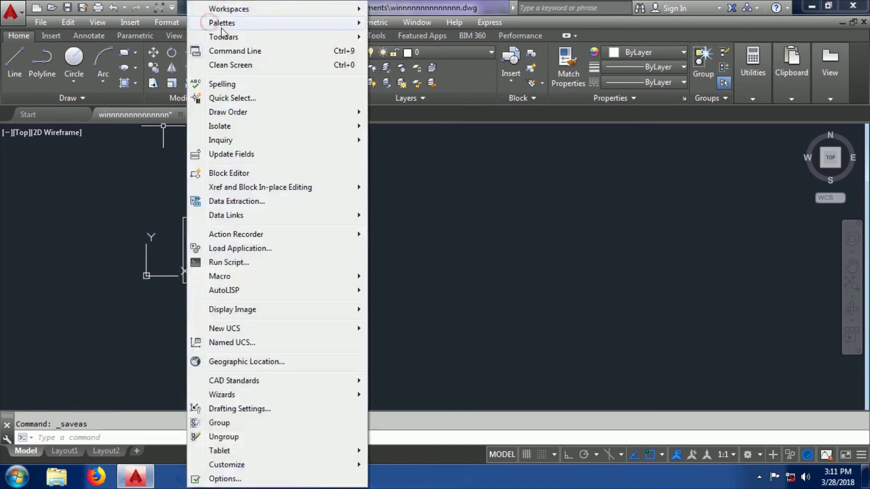
{"action": "mouse_move", "coordinate": [222, 26]}
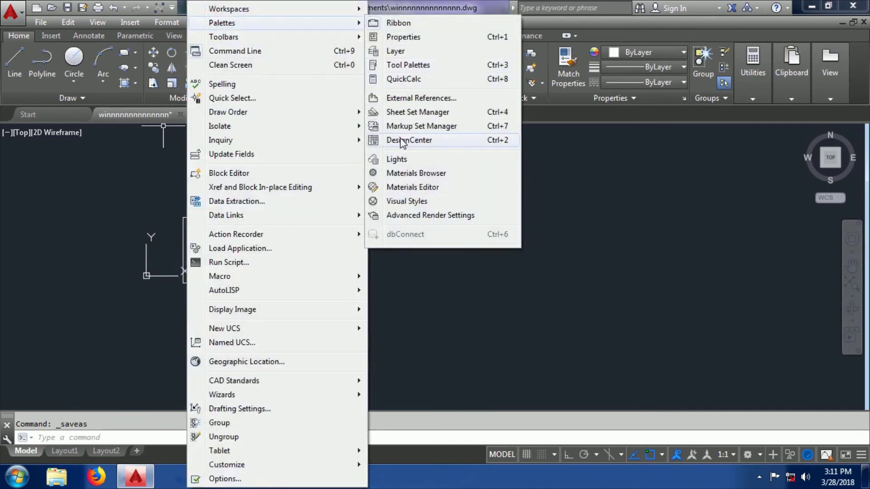
{"action": "left_click", "coordinate": [484, 302]}
{"action": "left_click", "coordinate": [431, 339]}
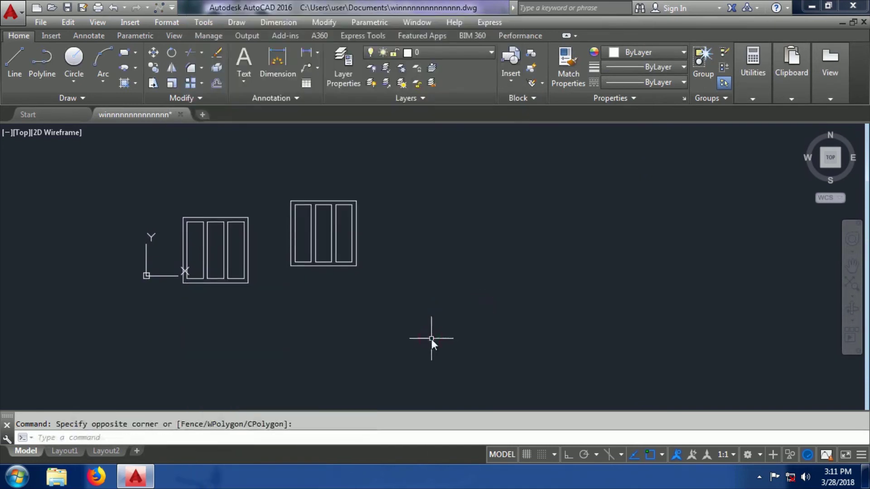
{"action": "key", "text": "ctrl+2"}
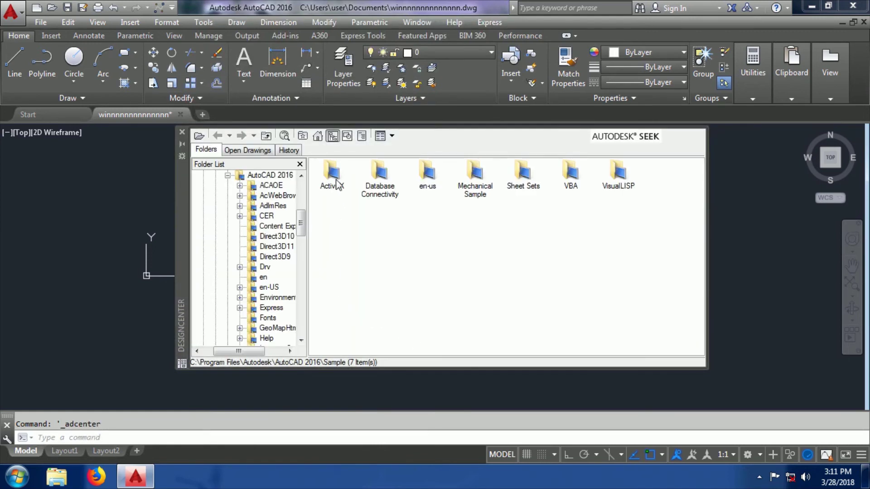
- Check DesignCenter's Open Drawings and History pages, then return to the Folders view
{"action": "left_click", "coordinate": [251, 154]}
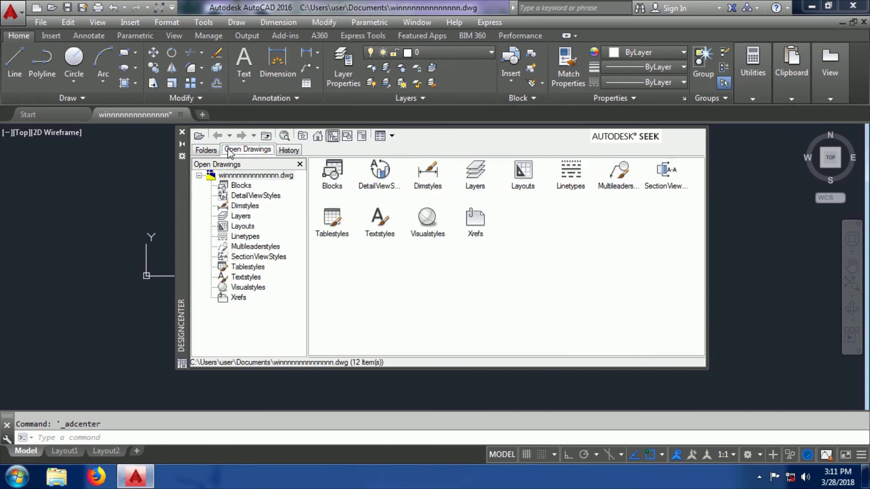
{"action": "left_click", "coordinate": [203, 150]}
{"action": "left_click", "coordinate": [289, 149]}
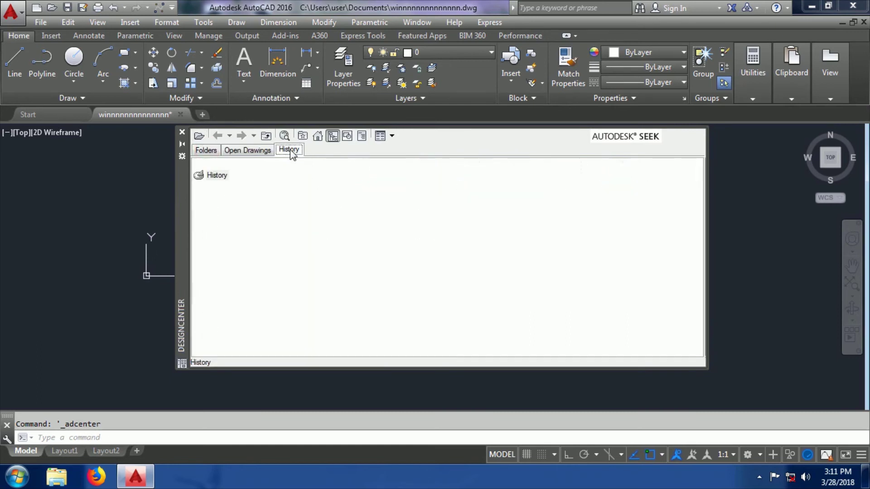
{"action": "left_click", "coordinate": [200, 151]}
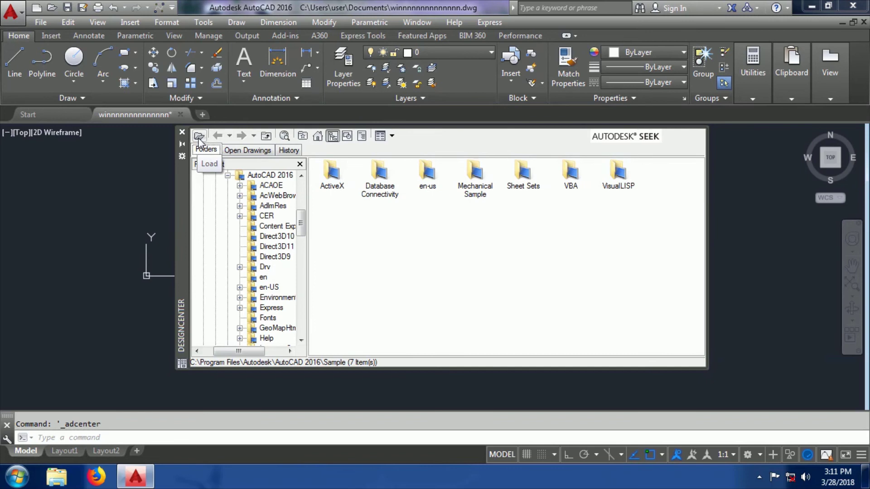
- Load winnnnnnnnnnnnnn.dwg from Documents into DesignCenter
{"action": "left_click", "coordinate": [198, 137]}
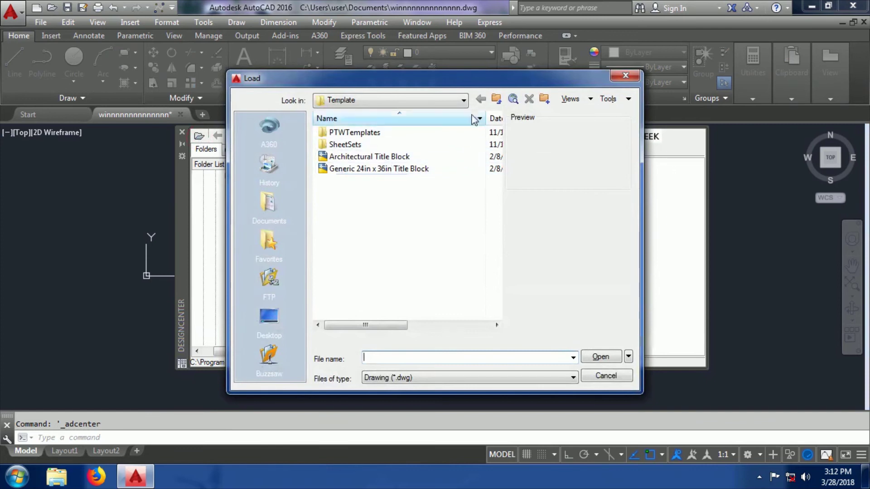
{"action": "left_click", "coordinate": [463, 100]}
{"action": "scroll", "coordinate": [464, 103], "scroll_direction": "up", "scroll_amount": 2}
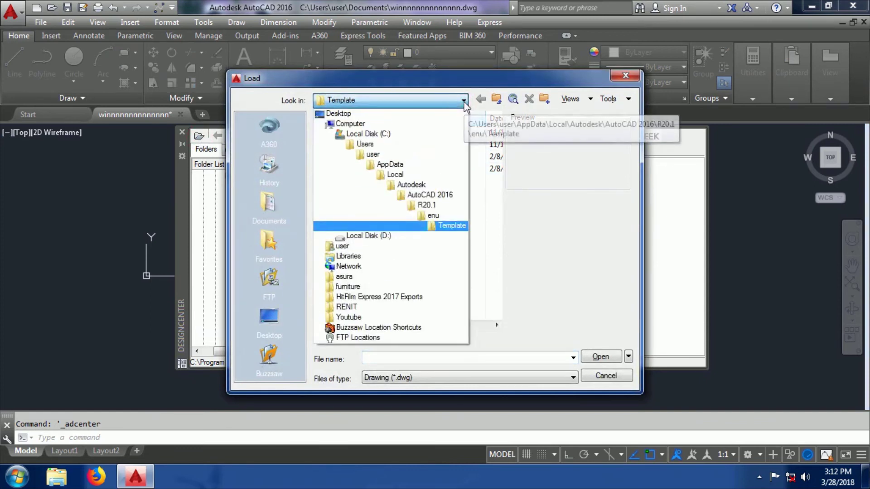
{"action": "left_click", "coordinate": [458, 103]}
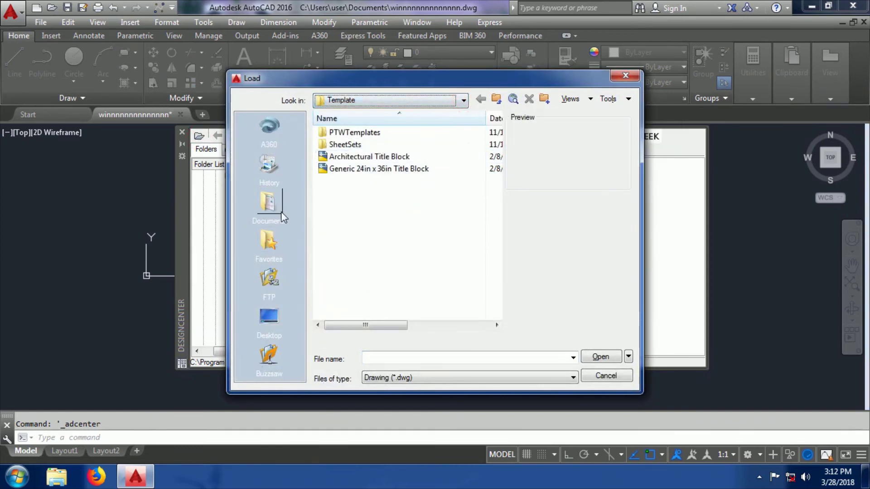
{"action": "left_click", "coordinate": [281, 210]}
{"action": "left_click", "coordinate": [344, 254]}
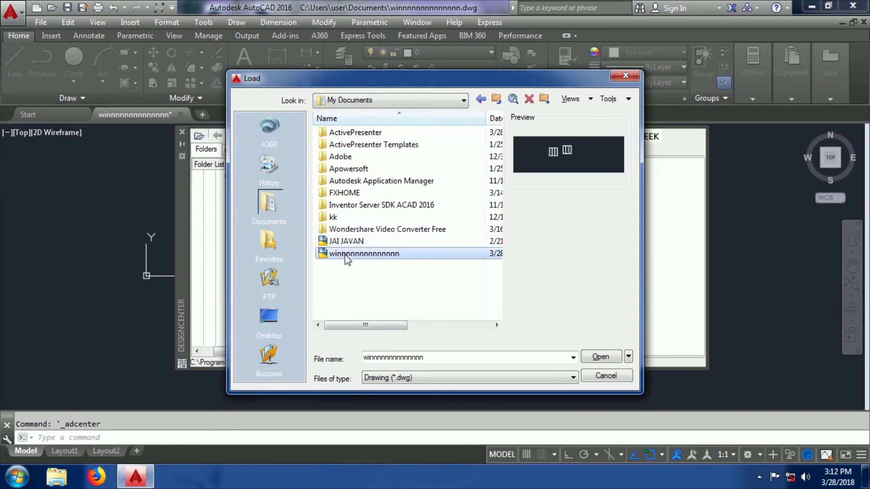
{"action": "left_click", "coordinate": [589, 359]}
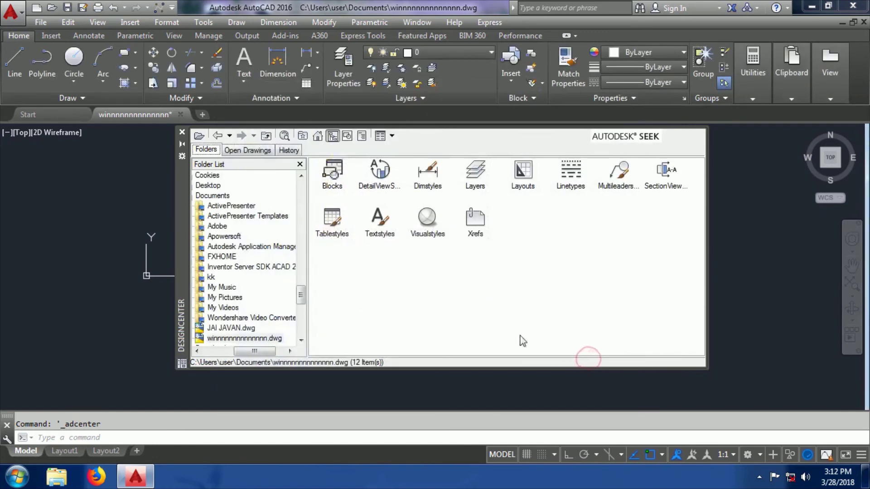
- Drag two copies of the w3 block from its Blocks list into the drawing
{"action": "double_click", "coordinate": [333, 182]}
{"action": "left_click", "coordinate": [340, 187]}
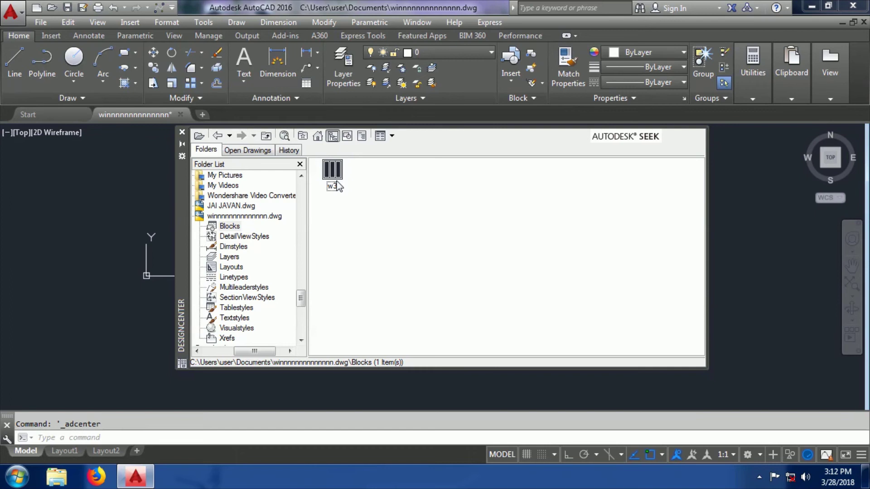
{"action": "left_click_drag", "start_coordinate": [338, 186], "coordinate": [735, 270]}
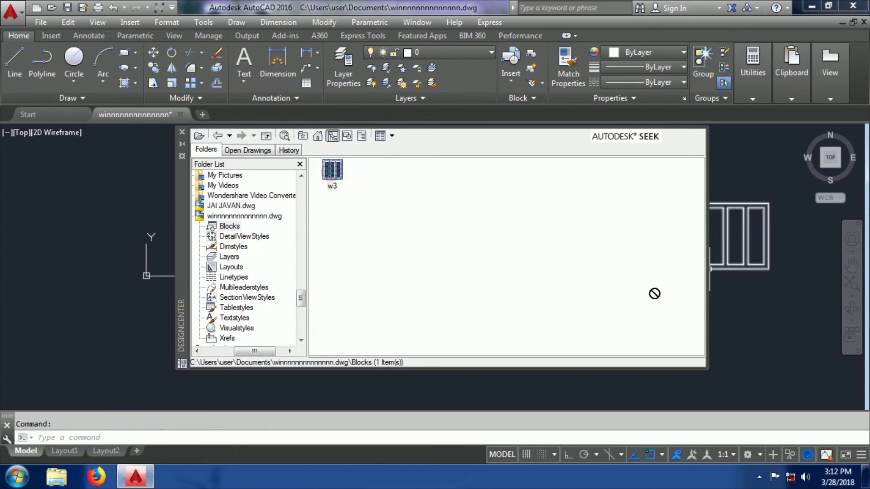
{"action": "left_click_drag", "start_coordinate": [654, 294], "coordinate": [744, 312]}
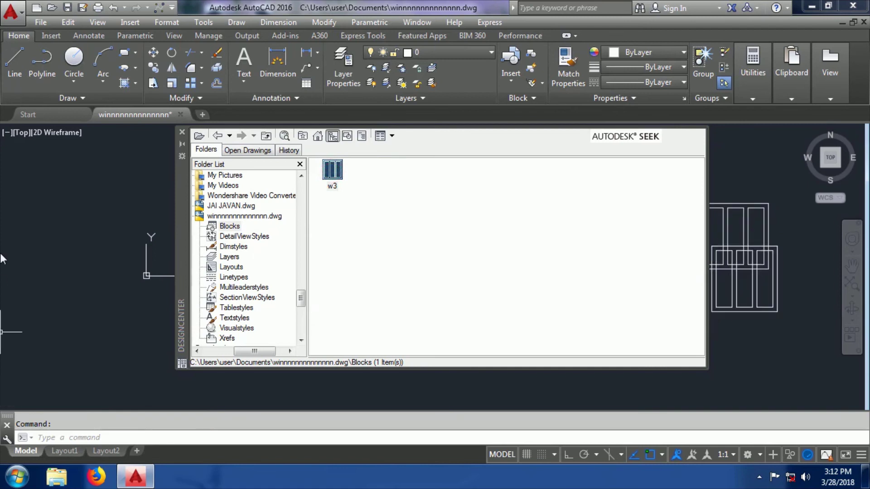
{"action": "left_click", "coordinate": [35, 22]}
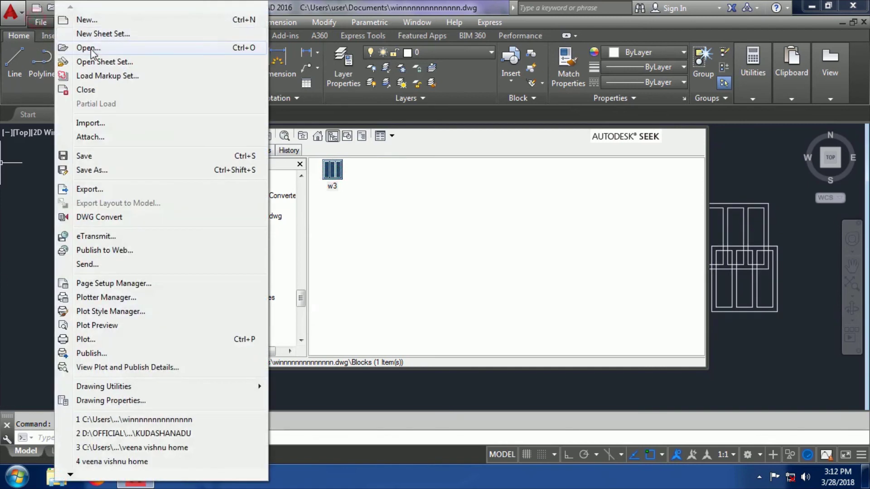
- Start Drawing4 from acad.dwt and drag the w3 block into it from DesignCenter
{"action": "left_click", "coordinate": [77, 16]}
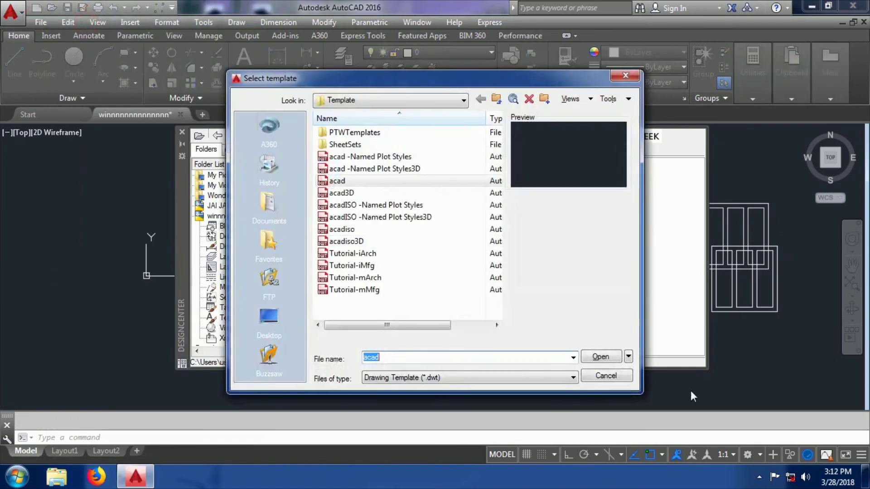
{"action": "left_click", "coordinate": [604, 356]}
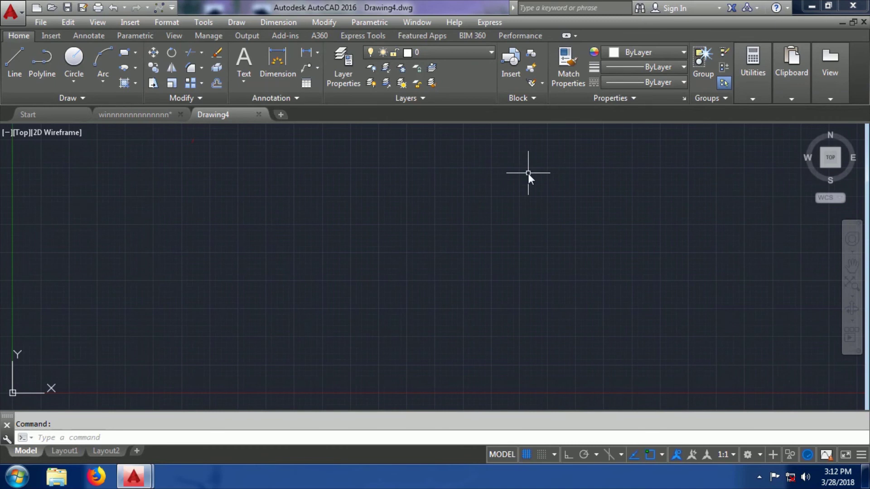
{"action": "key", "text": "ctrl+2"}
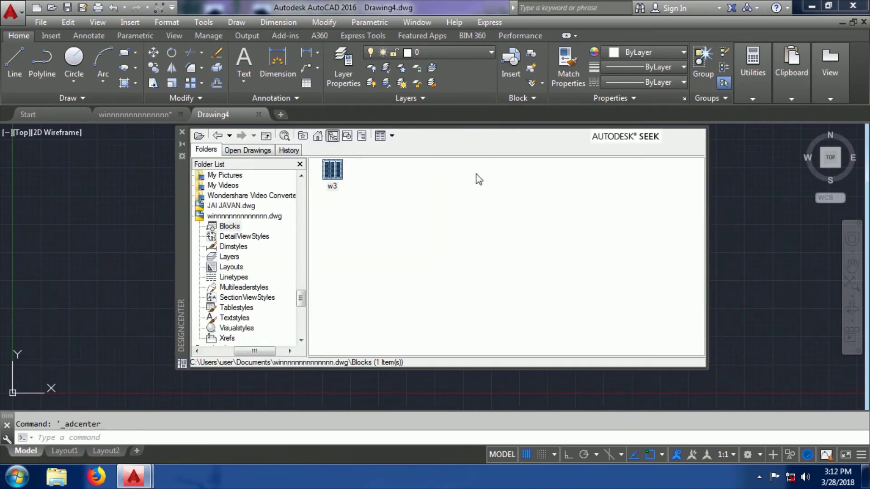
{"action": "left_click_drag", "start_coordinate": [338, 175], "coordinate": [752, 314]}
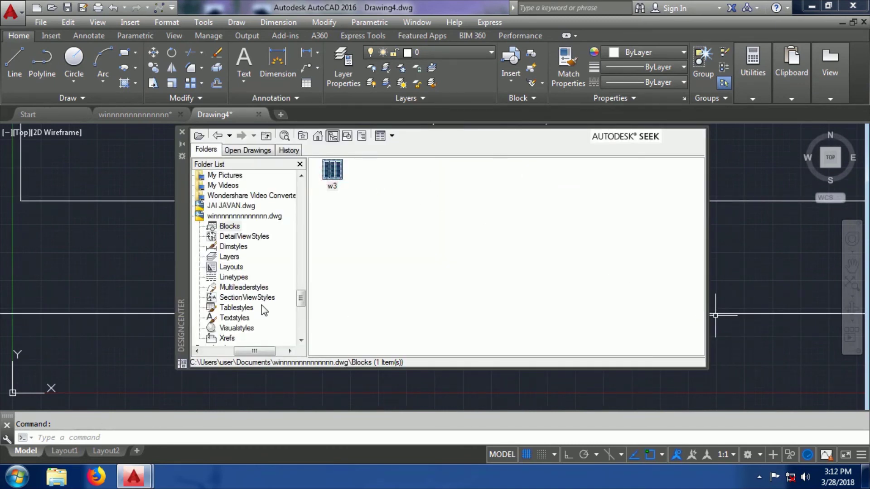
- Zoom to extents (Z, E) to bring the inserted w3 window into view
{"action": "left_click", "coordinate": [117, 432]}
{"action": "type", "text": "z"}
{"action": "key", "text": "Return"}
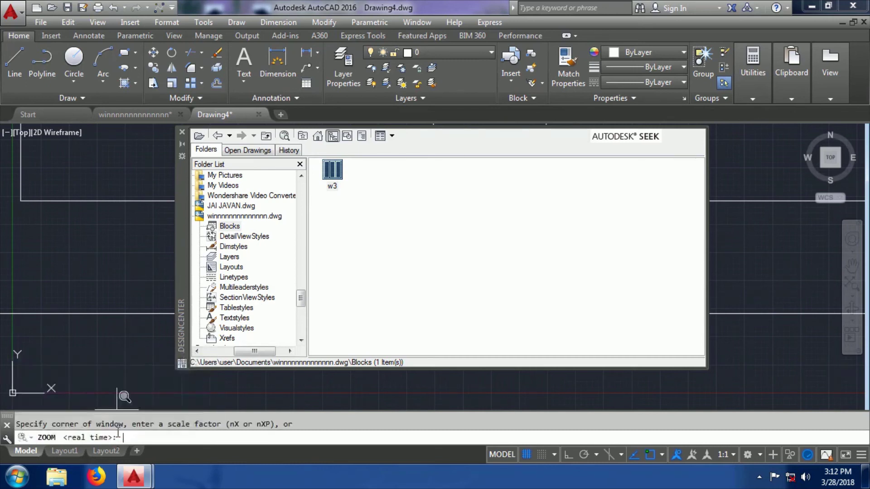
{"action": "type", "text": "e"}
{"action": "key", "text": "Return"}
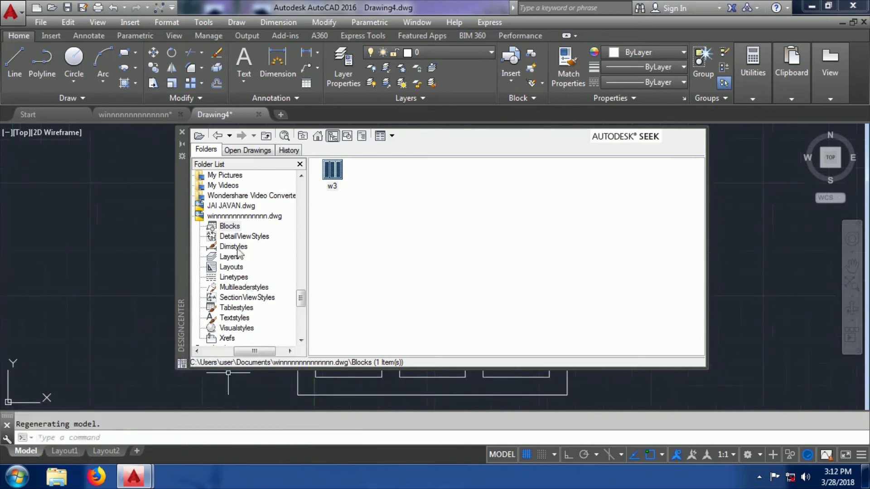
- Move DesignCenter to the top right, pan the window into view, and shrink the panel
{"action": "left_click_drag", "start_coordinate": [186, 225], "coordinate": [498, 51]}
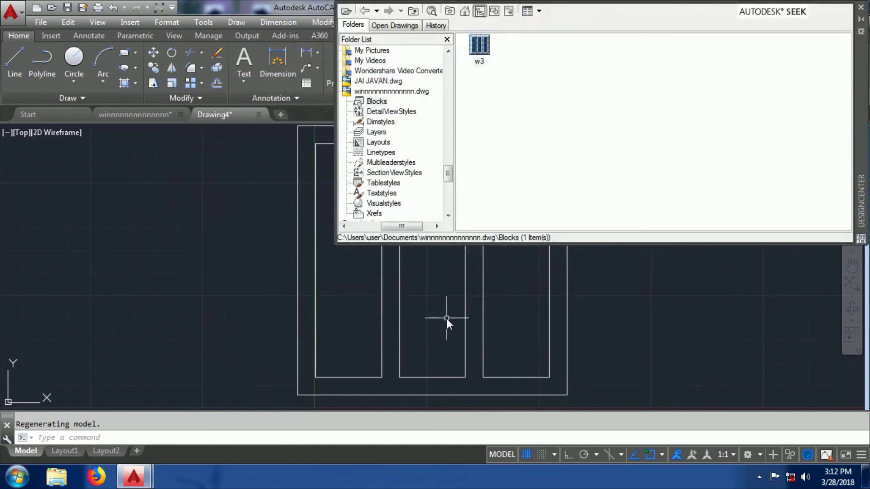
{"action": "mouse_move", "coordinate": [446, 319]}
{"action": "middle_mouse_down"}
{"action": "mouse_move", "coordinate": [285, 330]}
{"action": "mouse_move", "coordinate": [149, 312]}
{"action": "middle_mouse_up"}
{"action": "scroll", "coordinate": [153, 309], "scroll_direction": "down", "scroll_amount": 5}
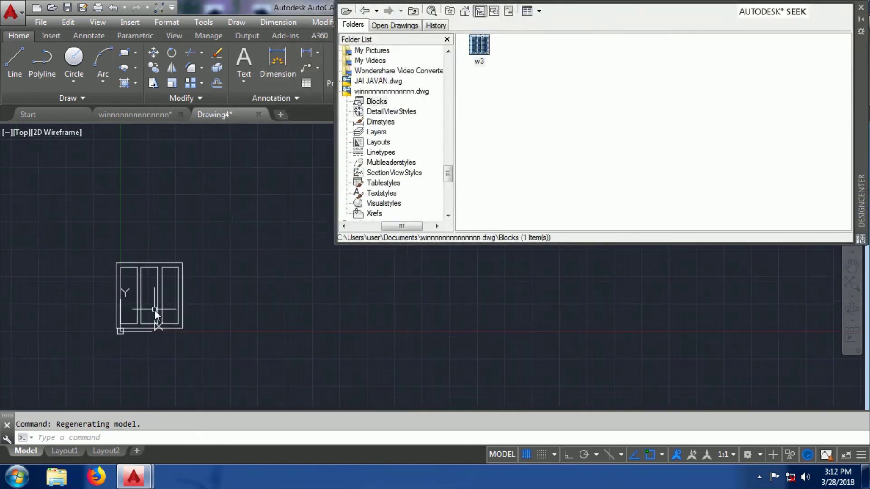
{"action": "middle_click_drag", "start_coordinate": [354, 251], "coordinate": [264, 341]}
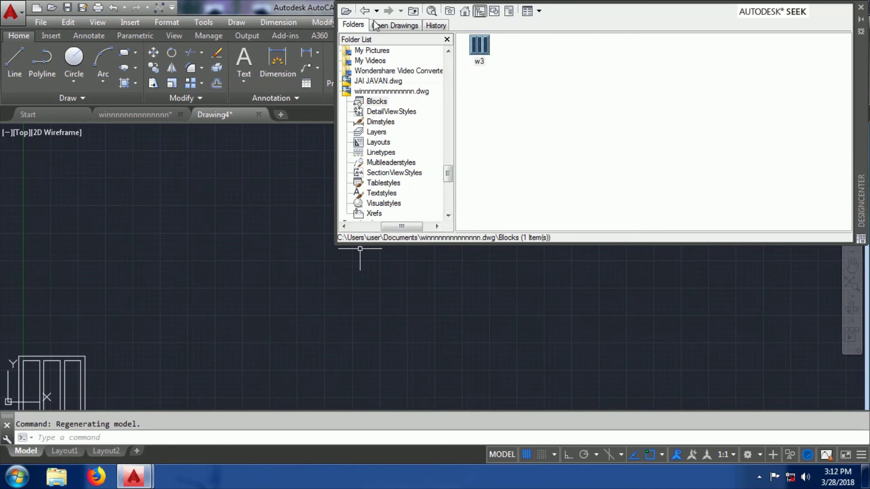
{"action": "left_click_drag", "start_coordinate": [543, 4], "coordinate": [528, 72]}
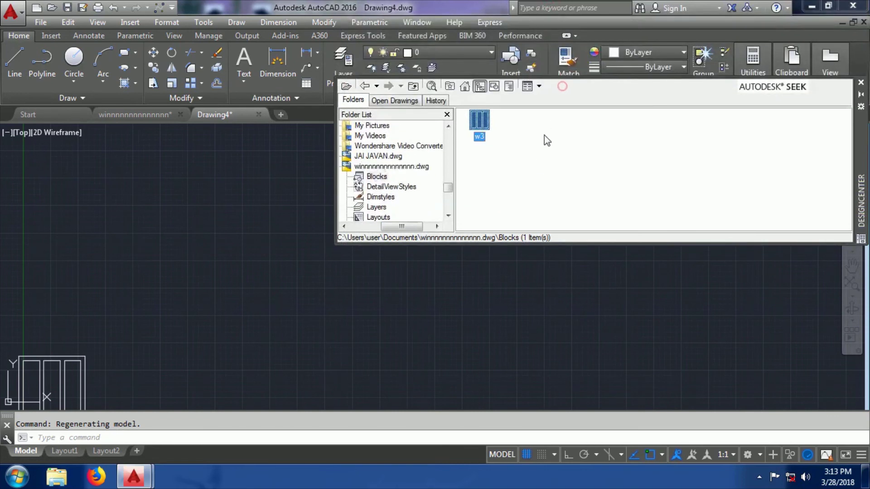
- Open Tool Palettes and add the w3 block to the Architectural palette
{"action": "left_click", "coordinate": [203, 22]}
{"action": "mouse_move", "coordinate": [231, 27]}
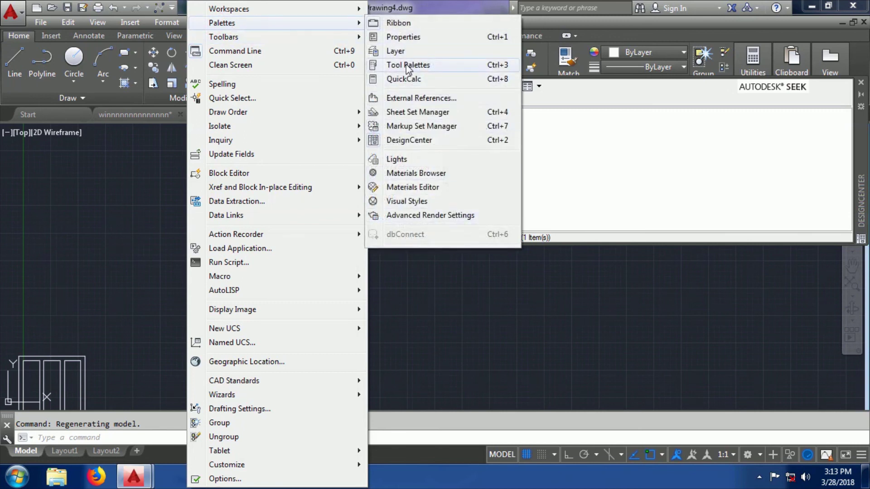
{"action": "left_click", "coordinate": [143, 186]}
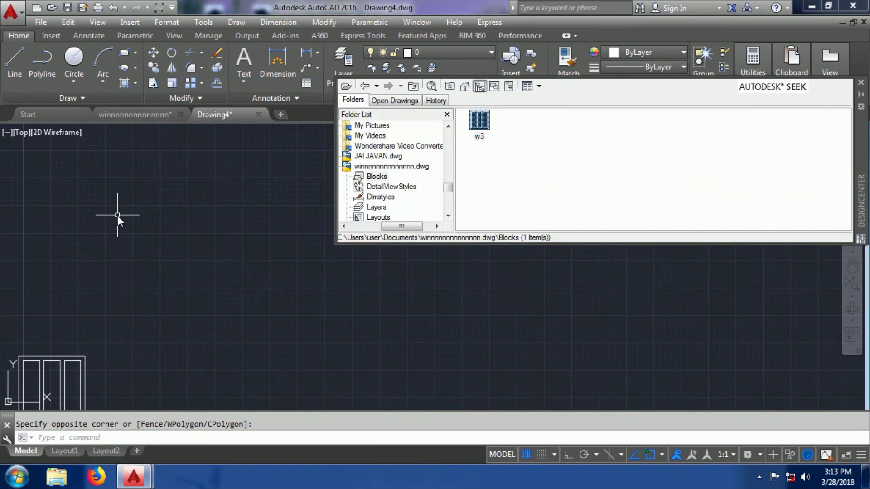
{"action": "key", "text": "ctrl+3"}
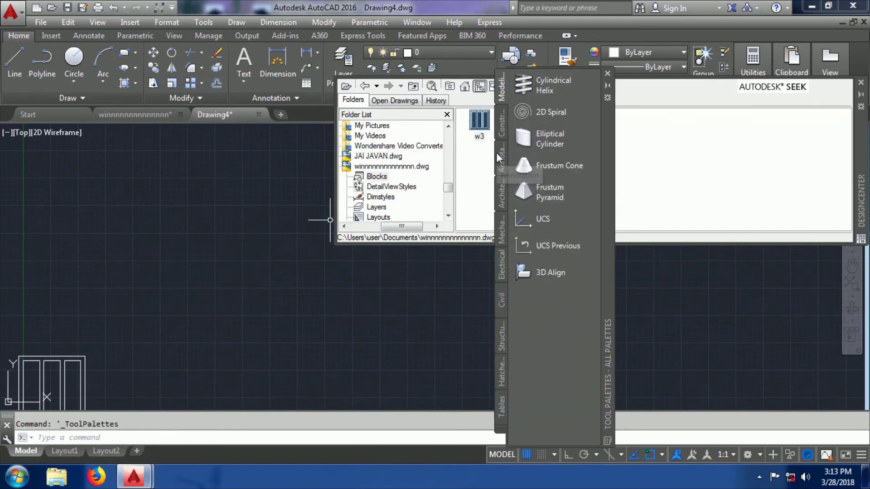
{"action": "left_click", "coordinate": [499, 191]}
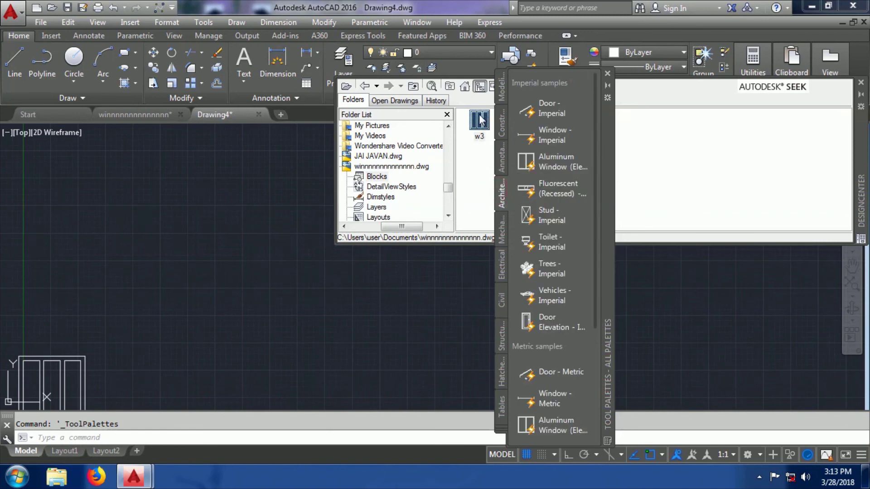
{"action": "left_click_drag", "start_coordinate": [481, 120], "coordinate": [262, 227]}
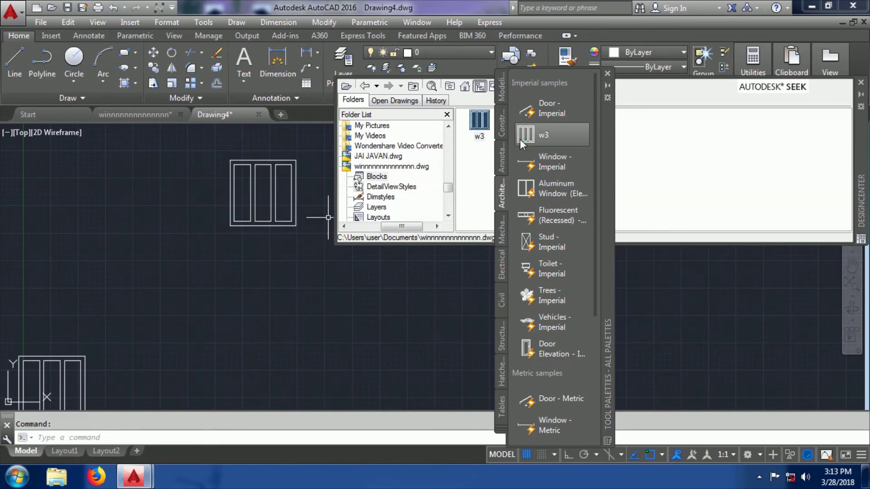
- Place another w3 test copy, close DesignCenter, and erase all three window copies
{"action": "left_click_drag", "start_coordinate": [479, 120], "coordinate": [263, 299]}
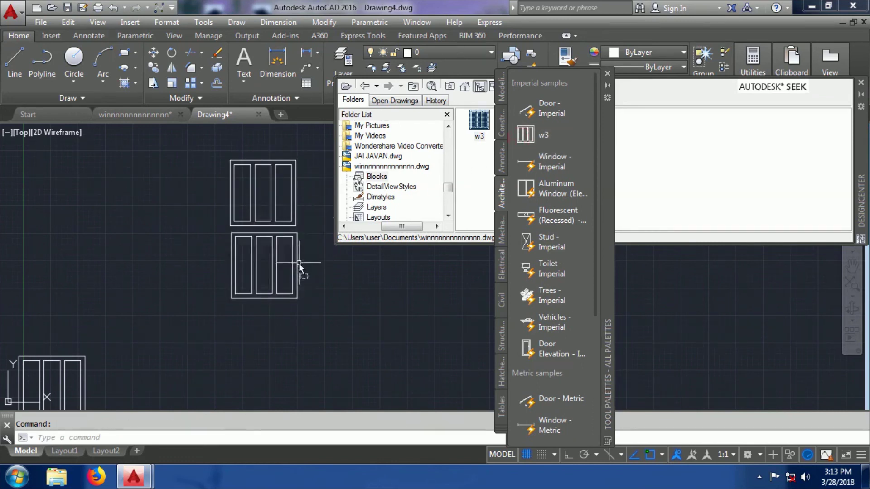
{"action": "left_click", "coordinate": [860, 82]}
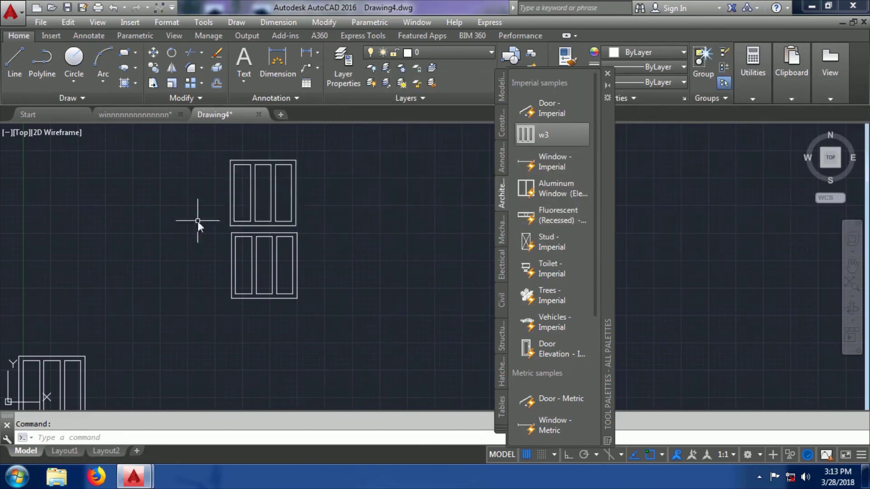
{"action": "scroll", "coordinate": [348, 185], "scroll_direction": "down", "scroll_amount": 5}
{"action": "left_click", "coordinate": [356, 176]}
{"action": "left_click", "coordinate": [216, 325]}
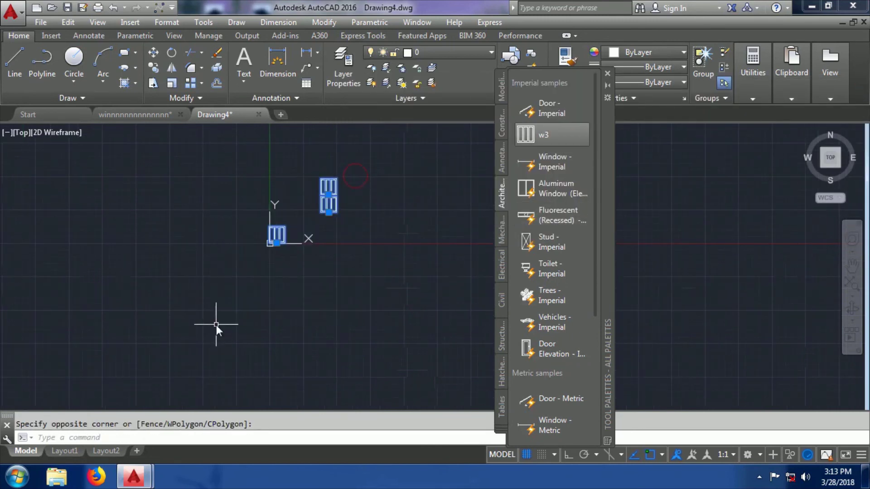
{"action": "key", "text": "Delete"}
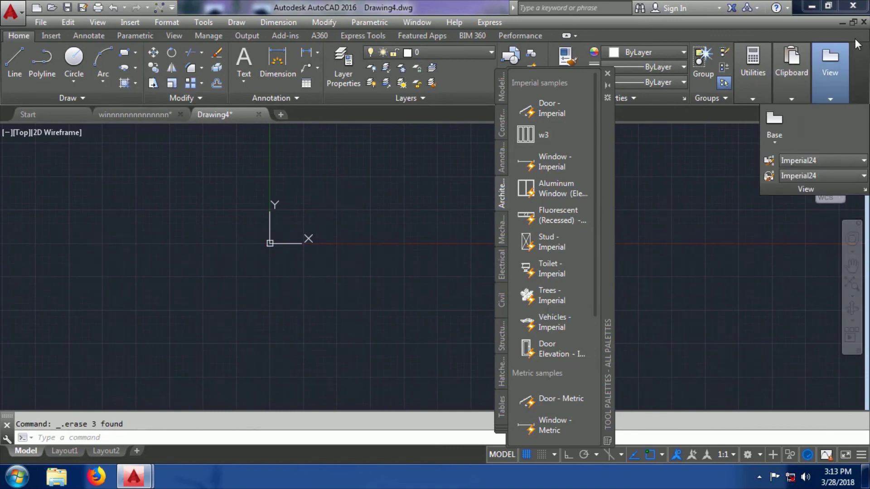
- Close Drawing4 and the window drawing, discarding changes to both
{"action": "left_click", "coordinate": [853, 22]}
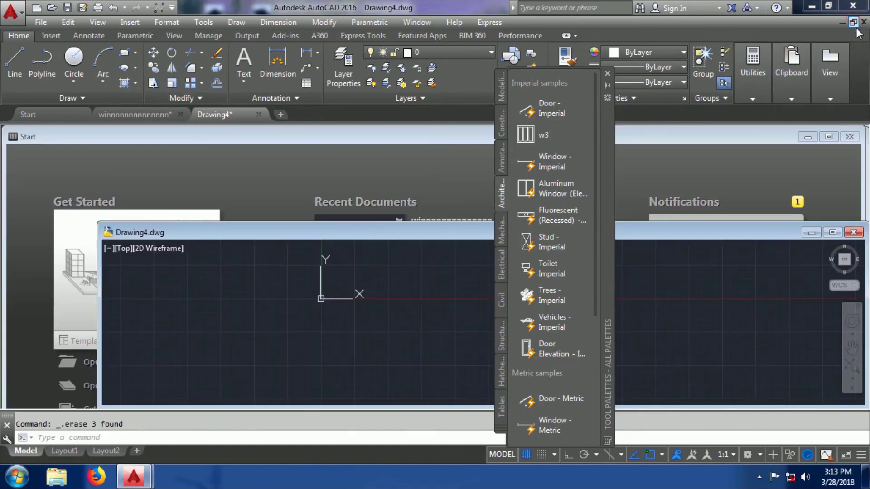
{"action": "left_click", "coordinate": [853, 233]}
{"action": "left_click", "coordinate": [445, 266]}
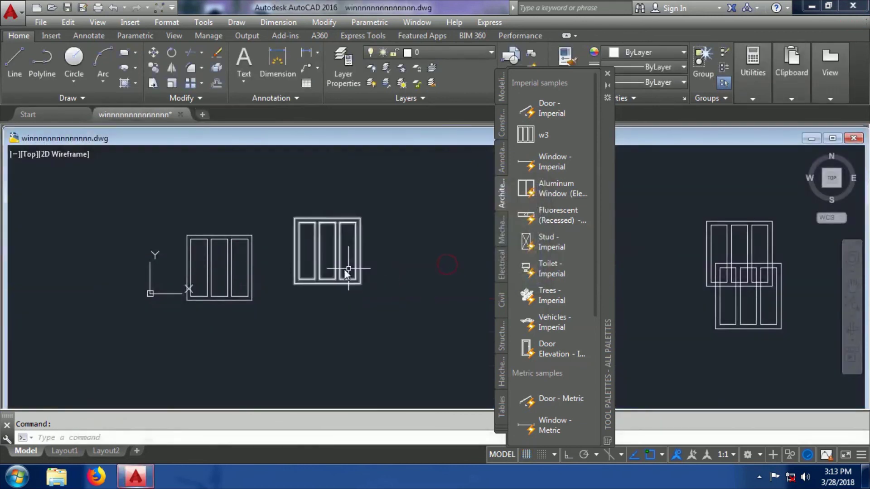
{"action": "left_click", "coordinate": [853, 137]}
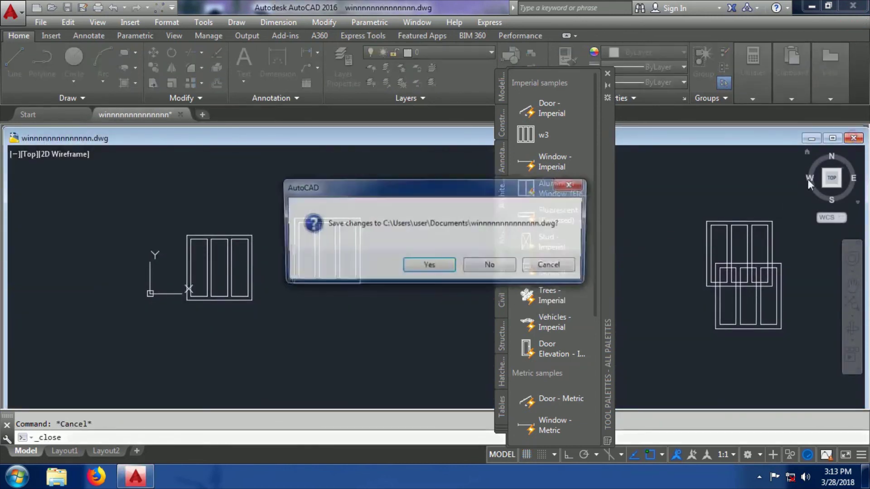
{"action": "left_click", "coordinate": [489, 267]}
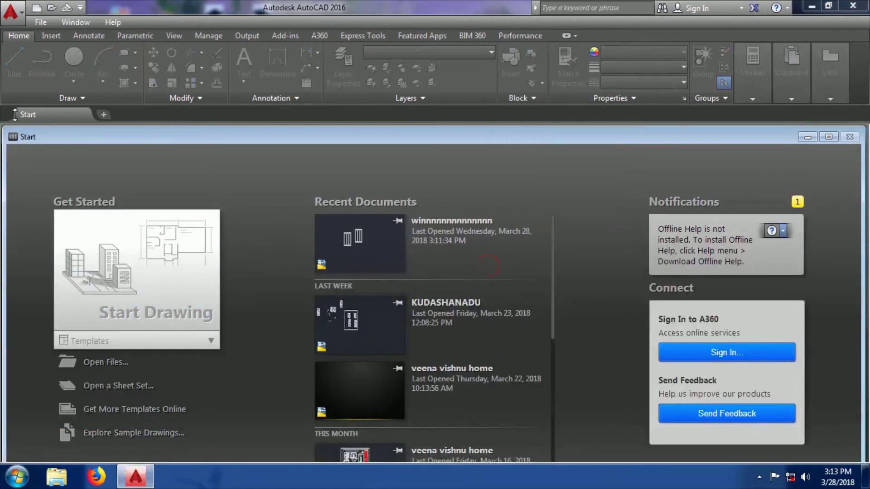
- Start a new drawing, Drawing5, from the acad template
{"action": "left_click", "coordinate": [37, 23]}
{"action": "left_click", "coordinate": [50, 36]}
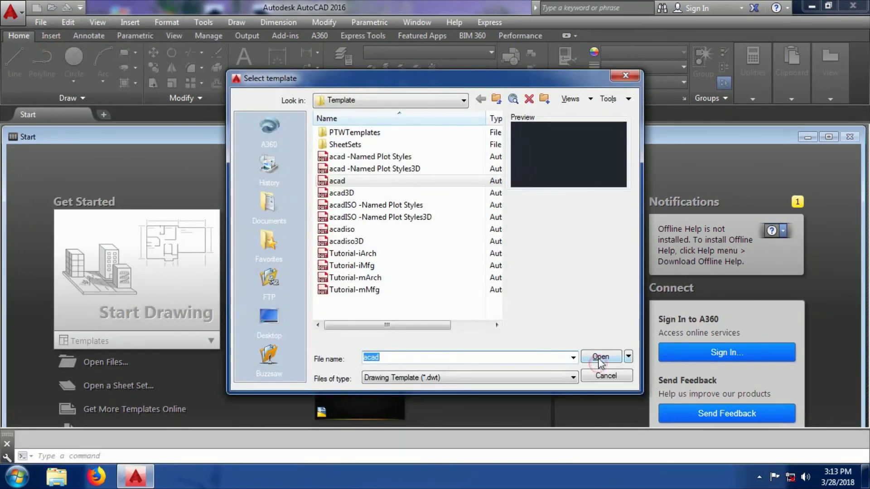
{"action": "left_click", "coordinate": [600, 358]}
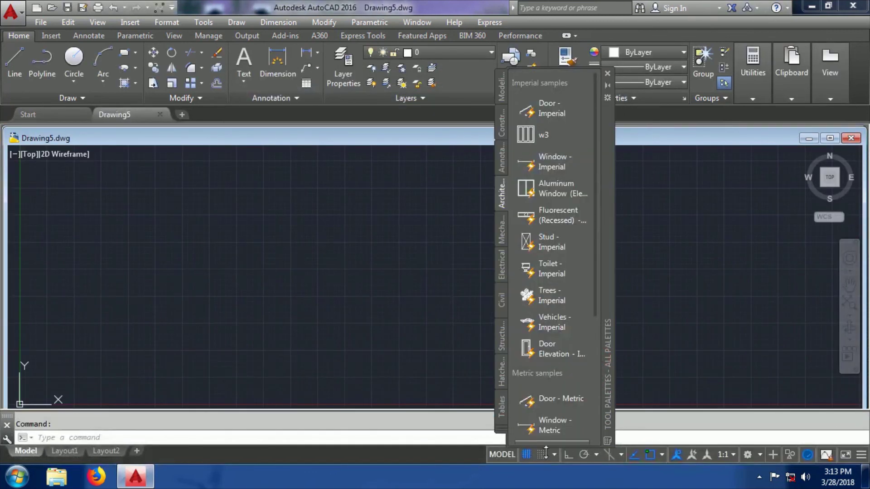
- Turn off the grid, place the first w3 window from Tool Palettes, and zoom extents
{"action": "left_click", "coordinate": [526, 454]}
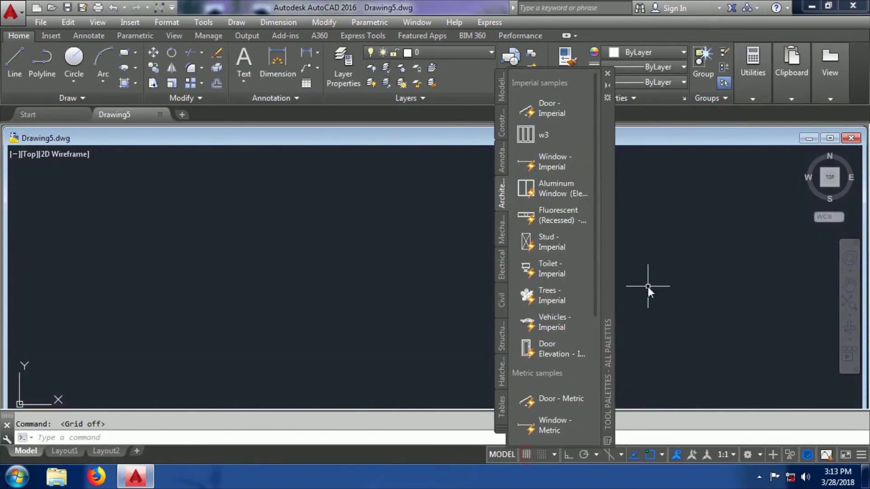
{"action": "key", "text": "ctrl+3"}
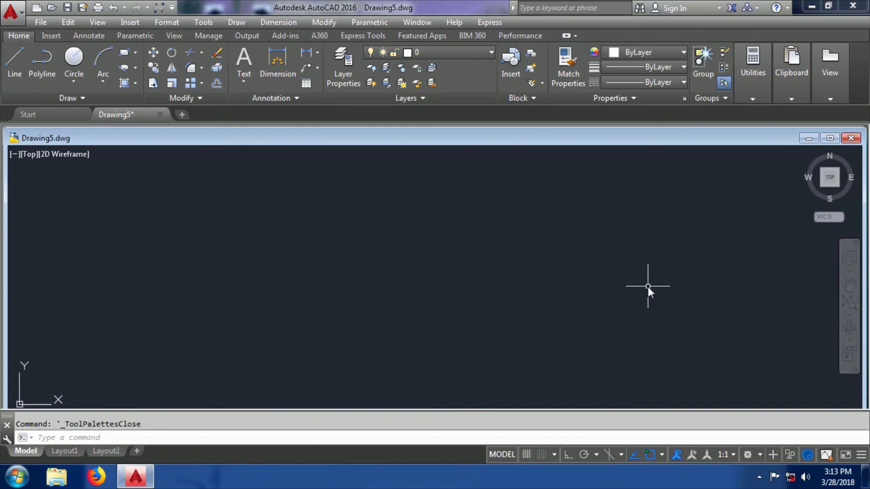
{"action": "key", "text": "ctrl+3"}
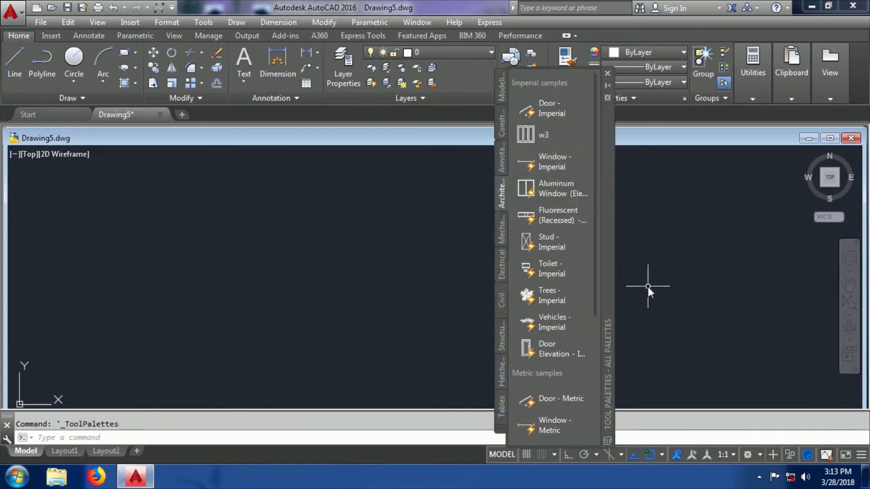
{"action": "left_click", "coordinate": [524, 134]}
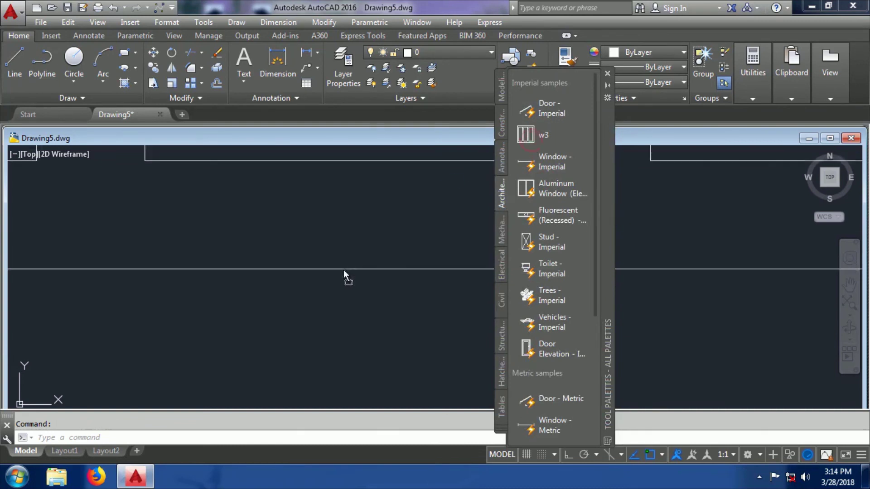
{"action": "left_click", "coordinate": [346, 274]}
{"action": "type", "text": "z"}
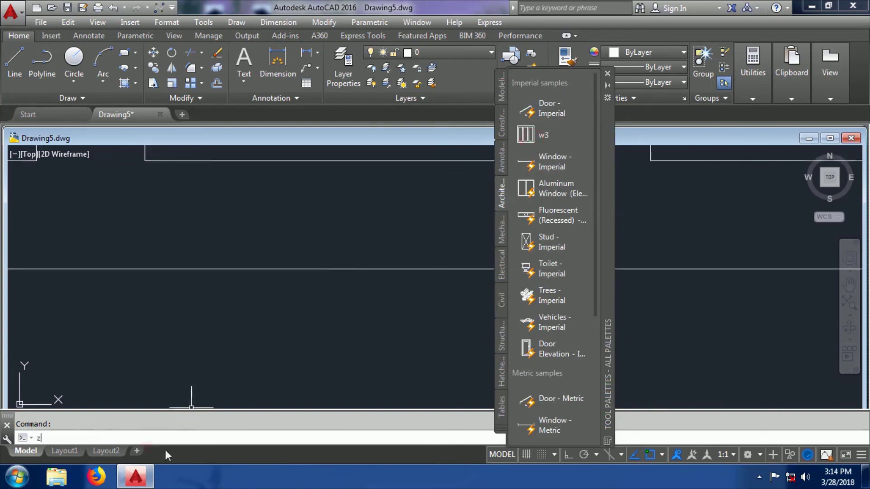
{"action": "key", "text": "Return"}
{"action": "type", "text": "e"}
{"action": "key", "text": "Return"}
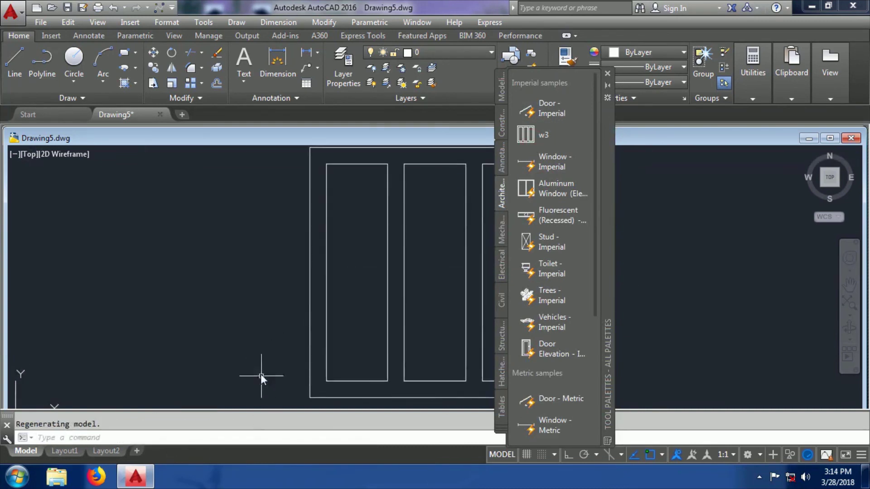
{"action": "scroll", "coordinate": [246, 309], "scroll_direction": "down", "scroll_amount": 3}
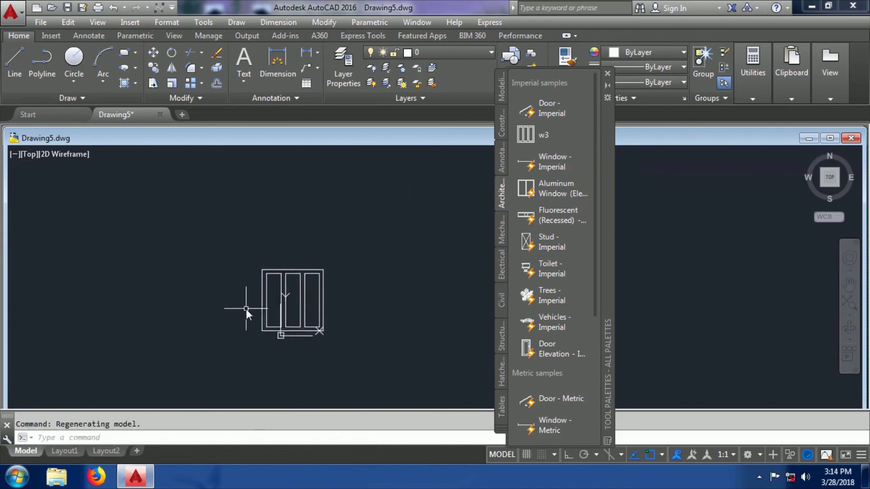
- Place three more w3 window copies, pan to frame them, and close Tool Palettes
{"action": "left_click", "coordinate": [516, 134]}
{"action": "left_click", "coordinate": [362, 252]}
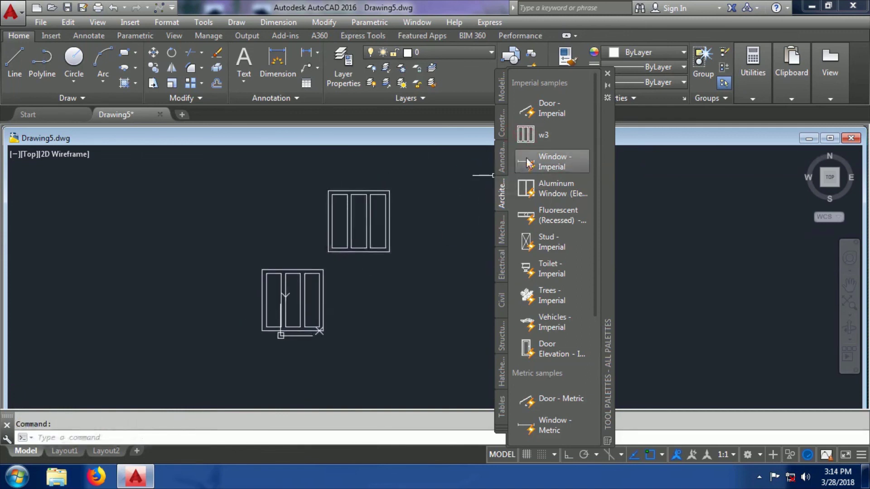
{"action": "left_click", "coordinate": [528, 134]}
{"action": "left_click", "coordinate": [700, 306]}
{"action": "left_click", "coordinate": [543, 135]}
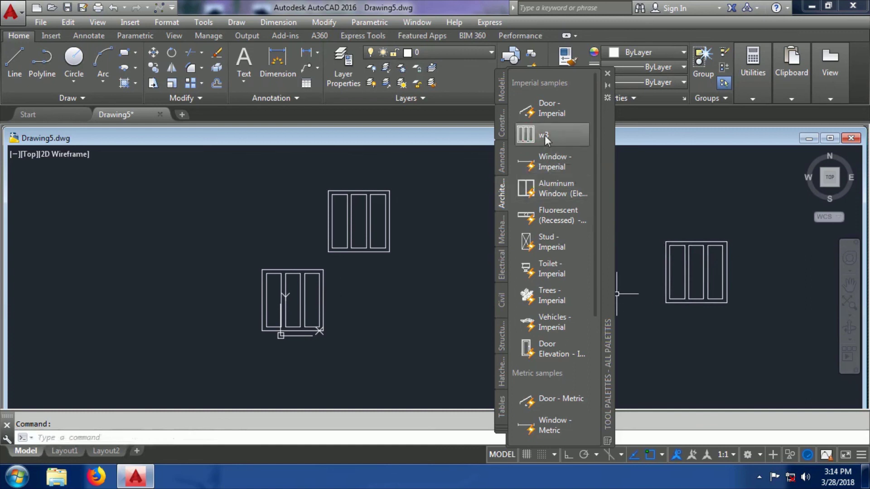
{"action": "left_click", "coordinate": [457, 265]}
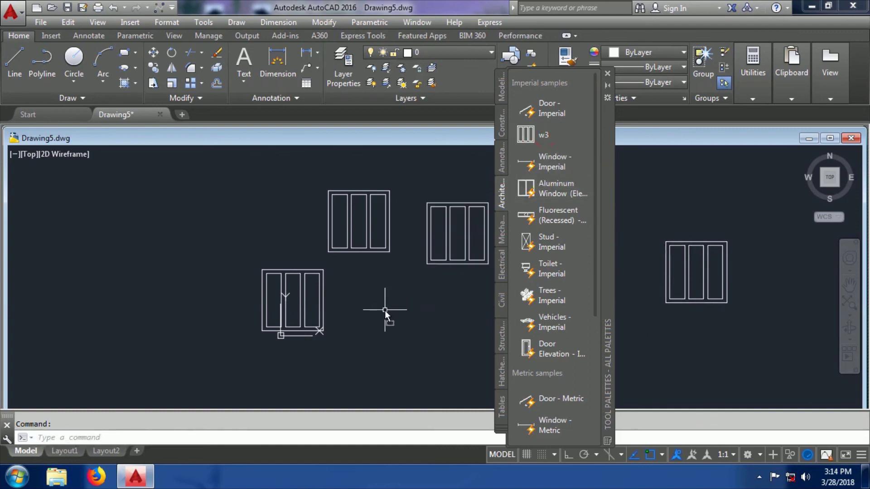
{"action": "middle_click_drag", "start_coordinate": [383, 311], "coordinate": [311, 324]}
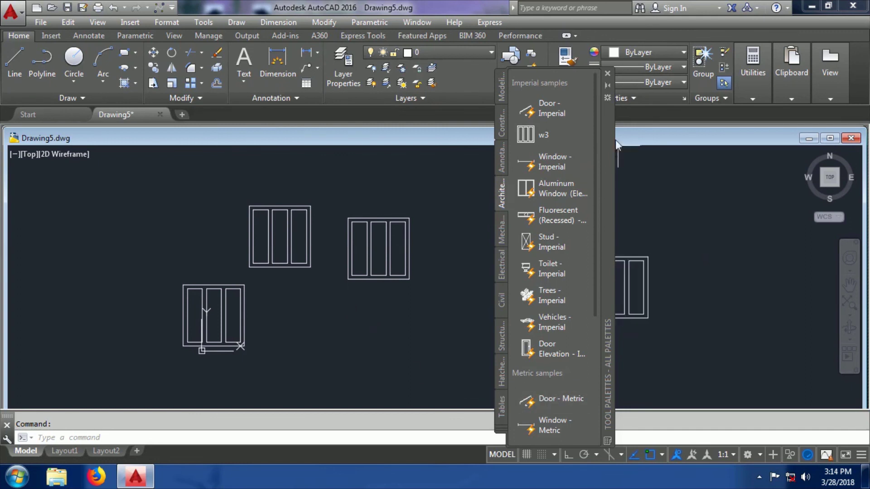
{"action": "left_click", "coordinate": [607, 73]}
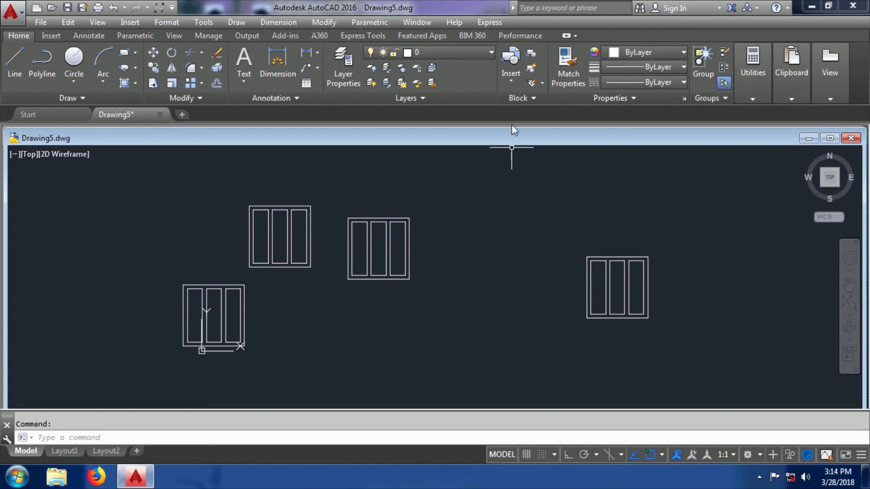
- Check the insertable blocks list in the Insert gallery, then dismiss it
{"action": "left_click", "coordinate": [511, 61]}
{"action": "left_click", "coordinate": [501, 74]}
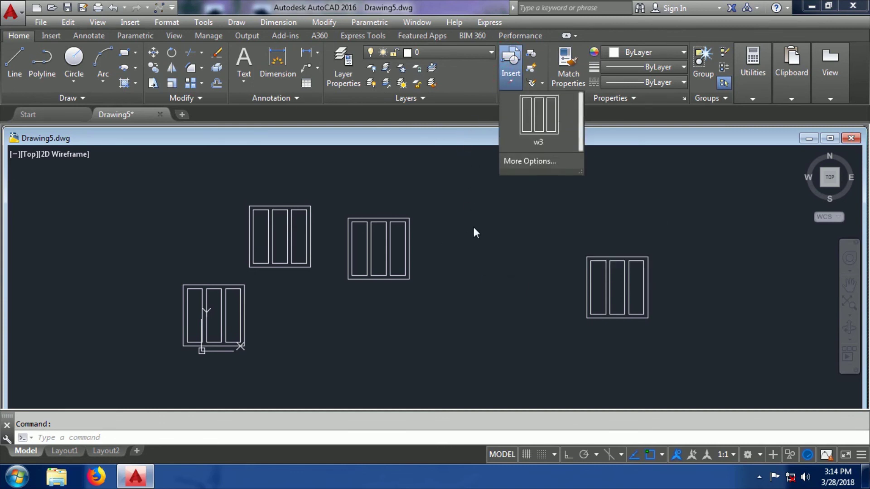
{"action": "left_click", "coordinate": [485, 211]}
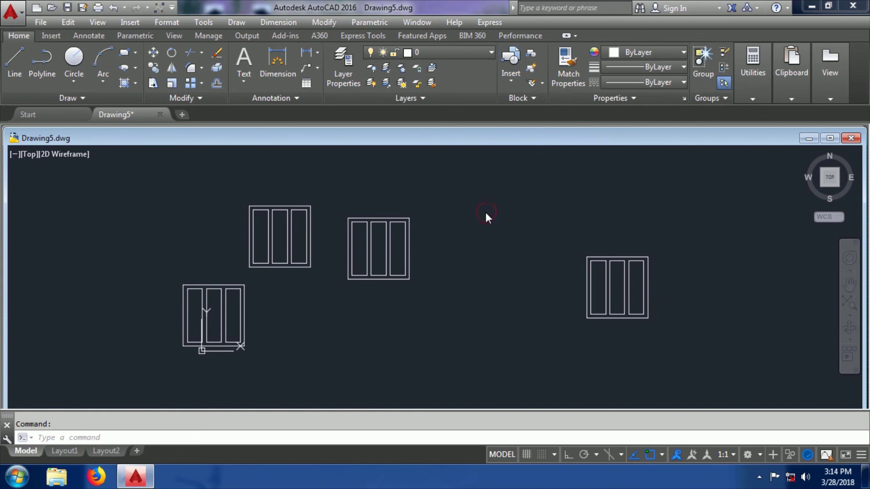
- Insert JAI JAVAN.dwg as a block, chosen by browsing in the Insert dialog
{"action": "type", "text": "I"}
{"action": "key", "text": "Return"}
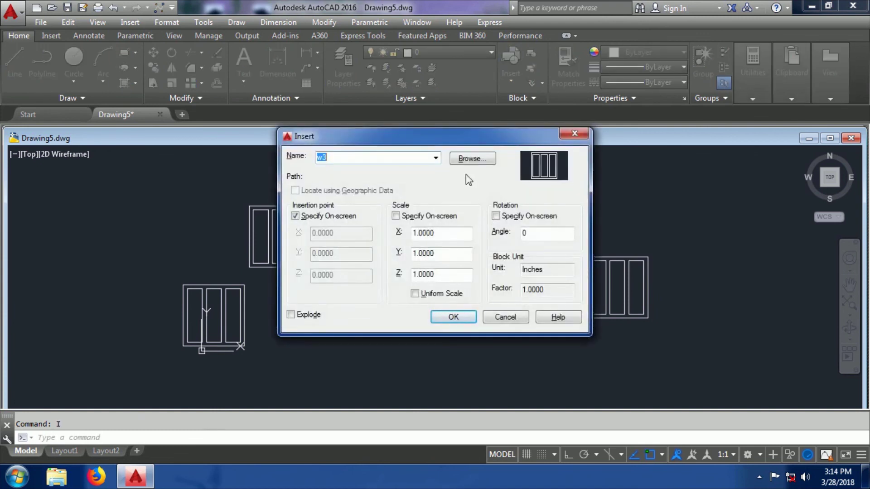
{"action": "left_click", "coordinate": [472, 158]}
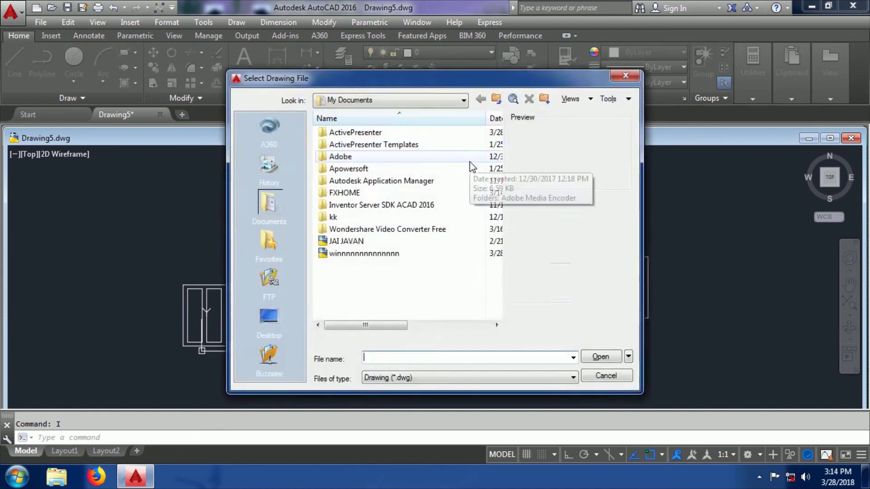
{"action": "left_click", "coordinate": [355, 242]}
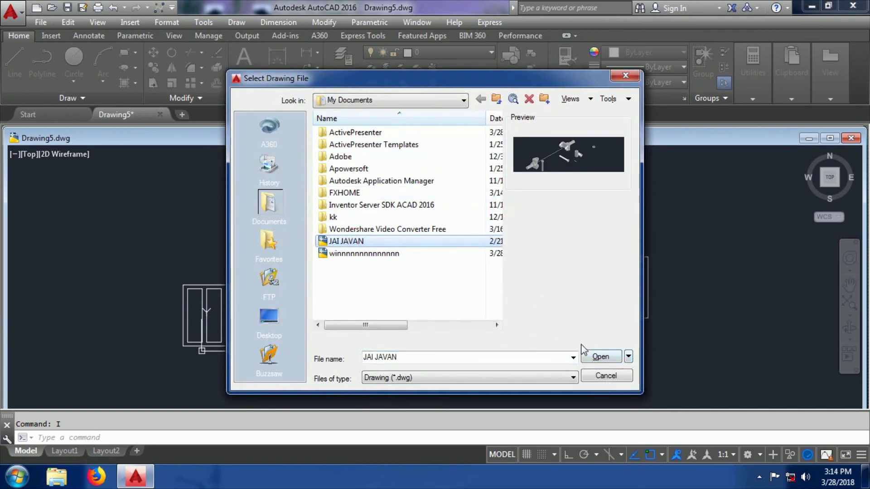
{"action": "left_click", "coordinate": [601, 358]}
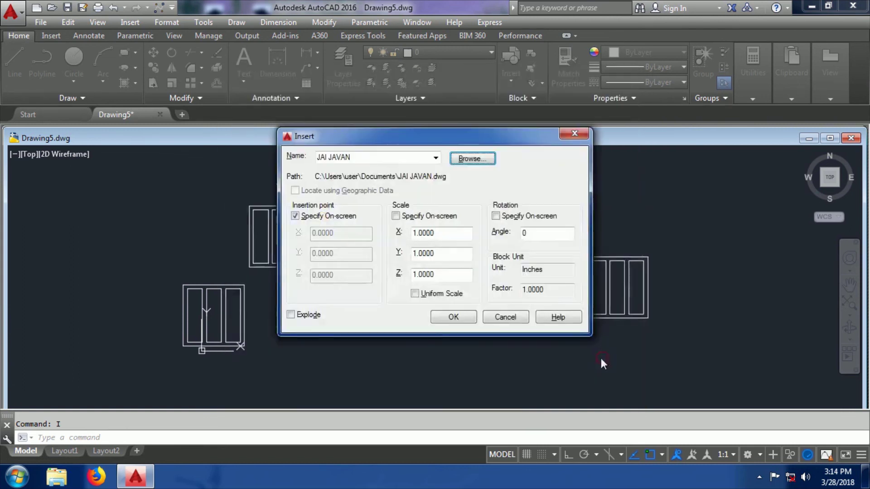
{"action": "left_click", "coordinate": [453, 317]}
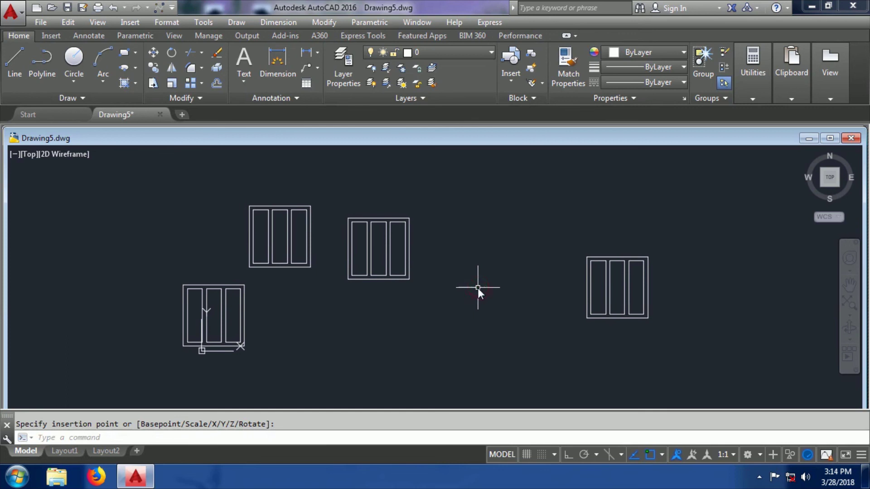
- Zoom All to place JAI JAVAN beside the windows, then confirm it appears in the Insert gallery
{"action": "type", "text": "z"}
{"action": "key", "text": "Return"}
{"action": "type", "text": "a"}
{"action": "key", "text": "Return"}
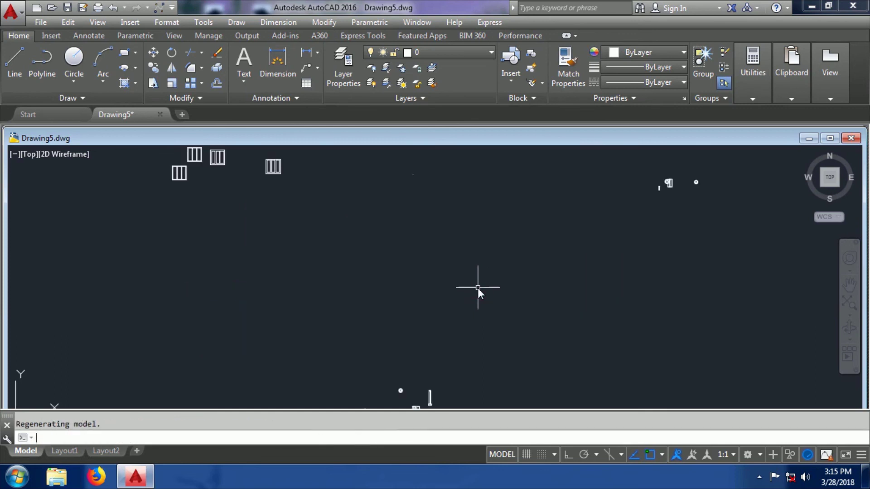
{"action": "scroll", "coordinate": [379, 276], "scroll_direction": "up", "scroll_amount": 4}
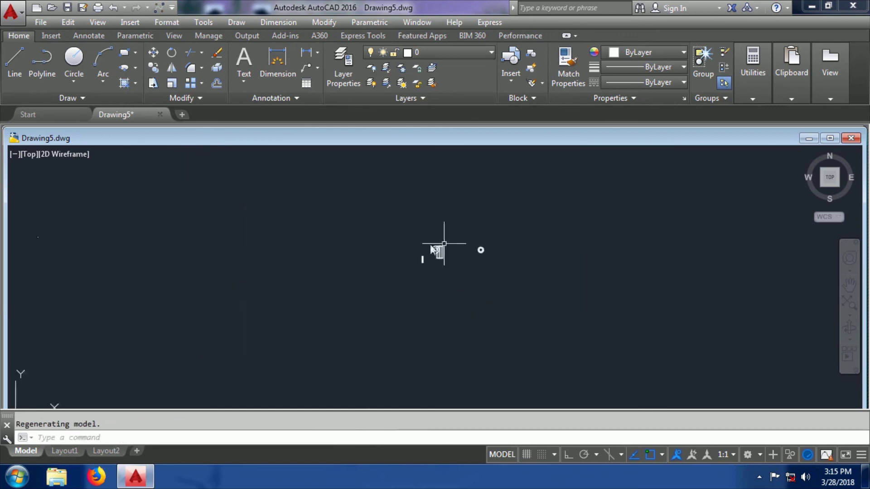
{"action": "scroll", "coordinate": [472, 276], "scroll_direction": "up", "scroll_amount": 2}
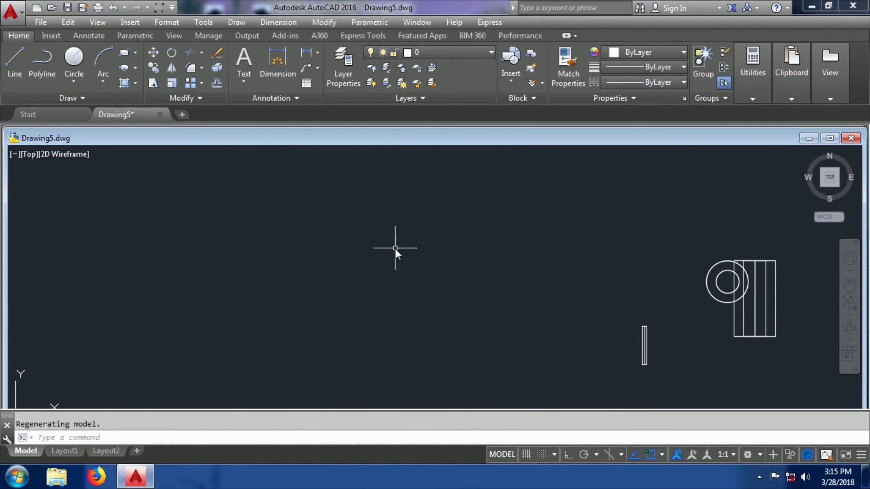
{"action": "scroll", "coordinate": [395, 249], "scroll_direction": "down", "scroll_amount": 3}
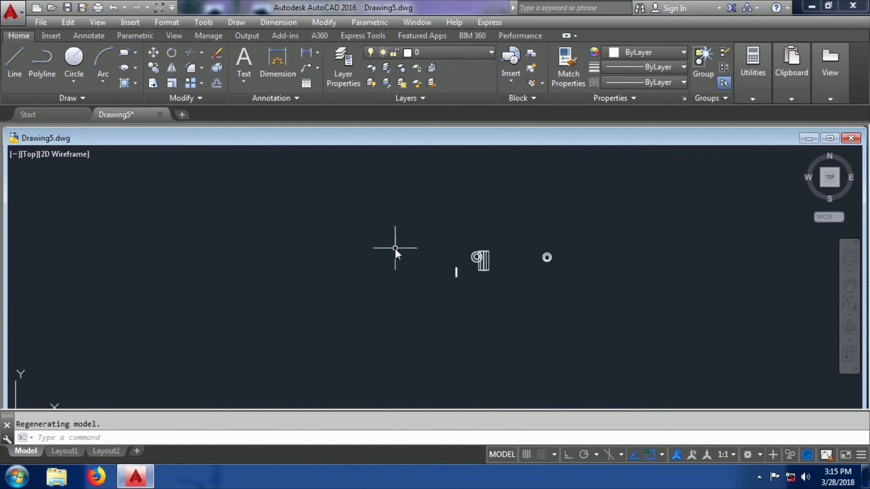
{"action": "left_click", "coordinate": [521, 72]}
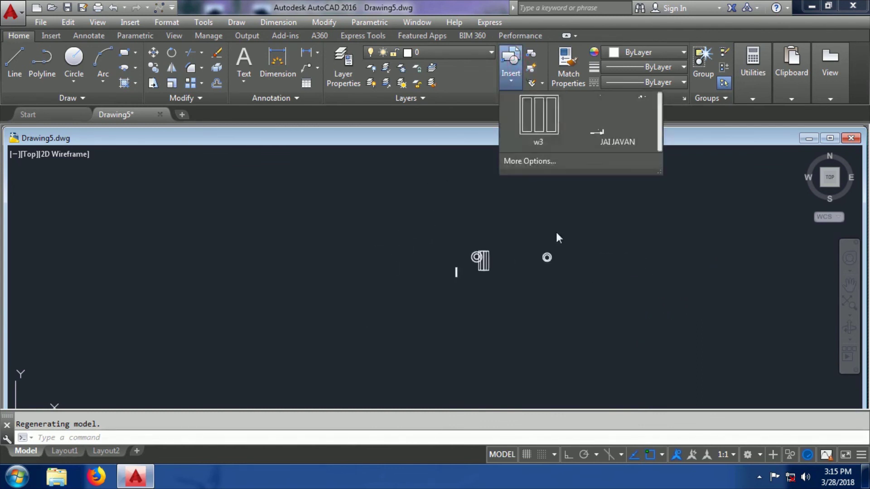